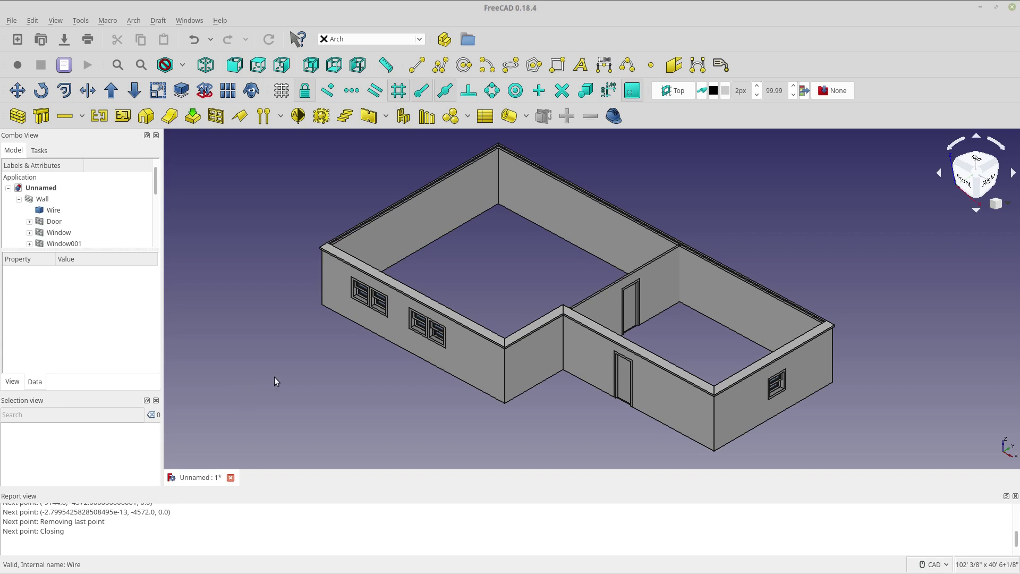
# Step: Create a new document and display the Draft grid in an isometric view
pyautogui.press('F11')
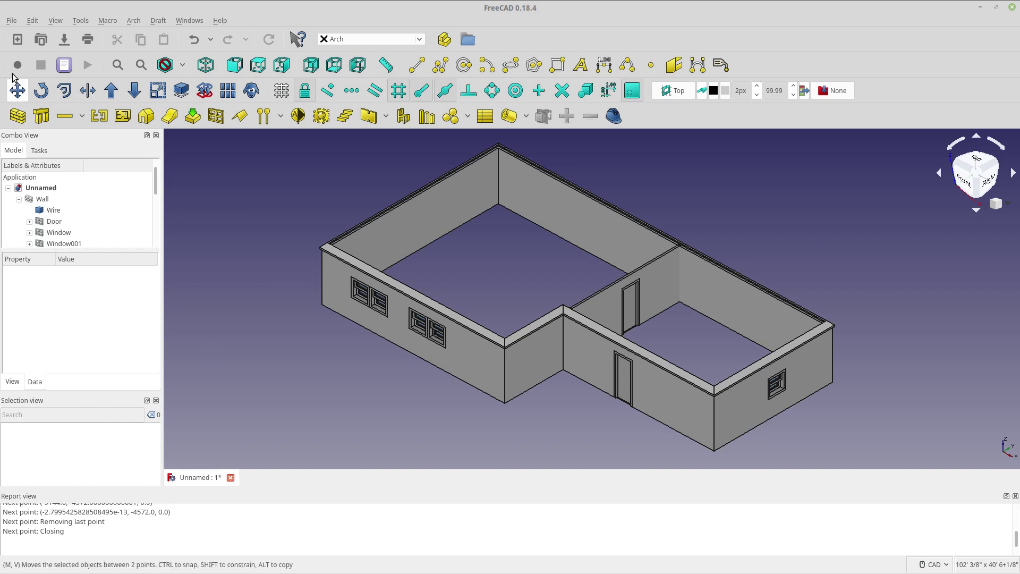
pyautogui.click(17, 38)
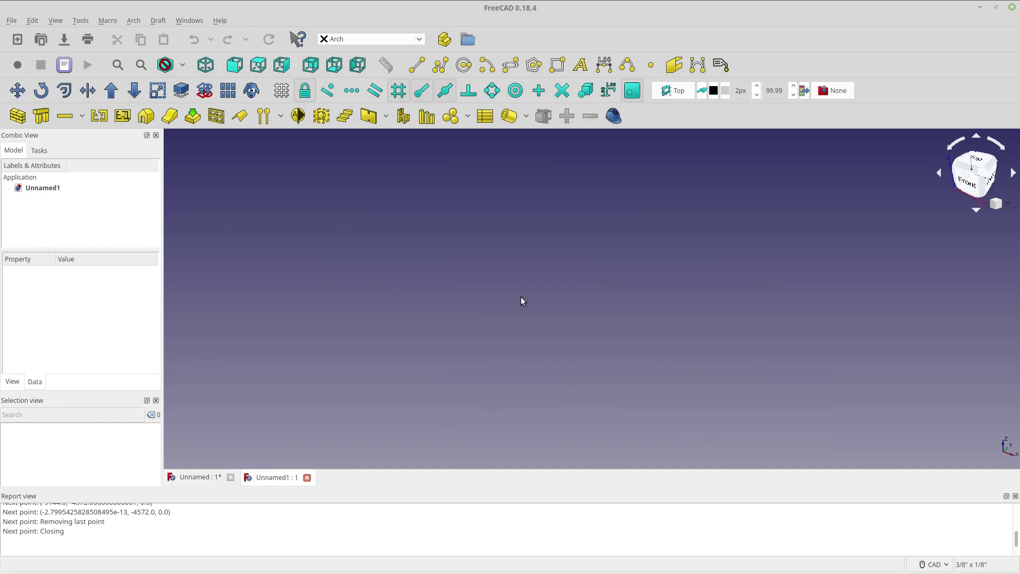
pyautogui.click(282, 90)
pyautogui.scroll(-5, 324, 295)
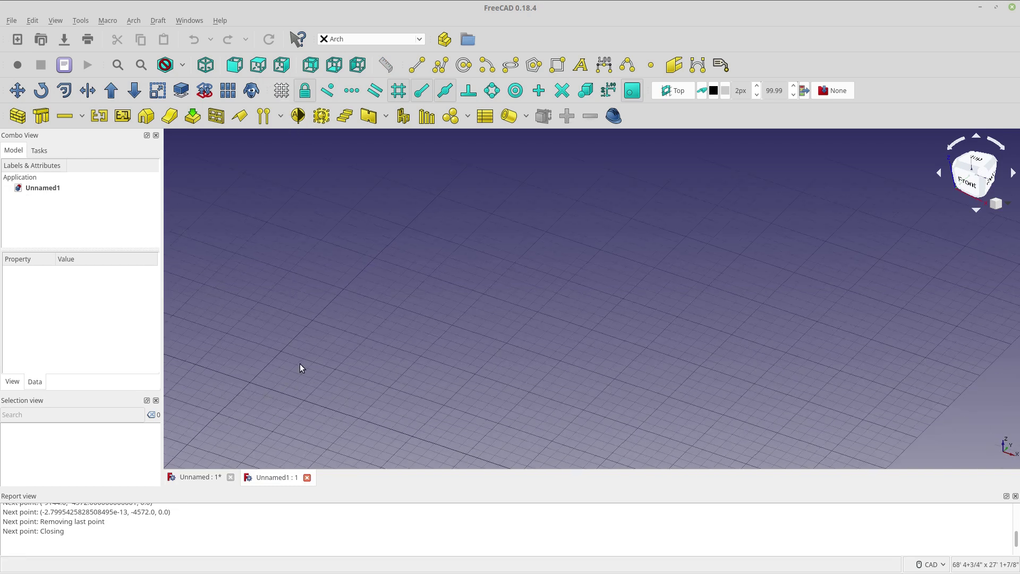
pyautogui.moveTo(300, 367); pyautogui.dragTo(314, 353, button='middle')
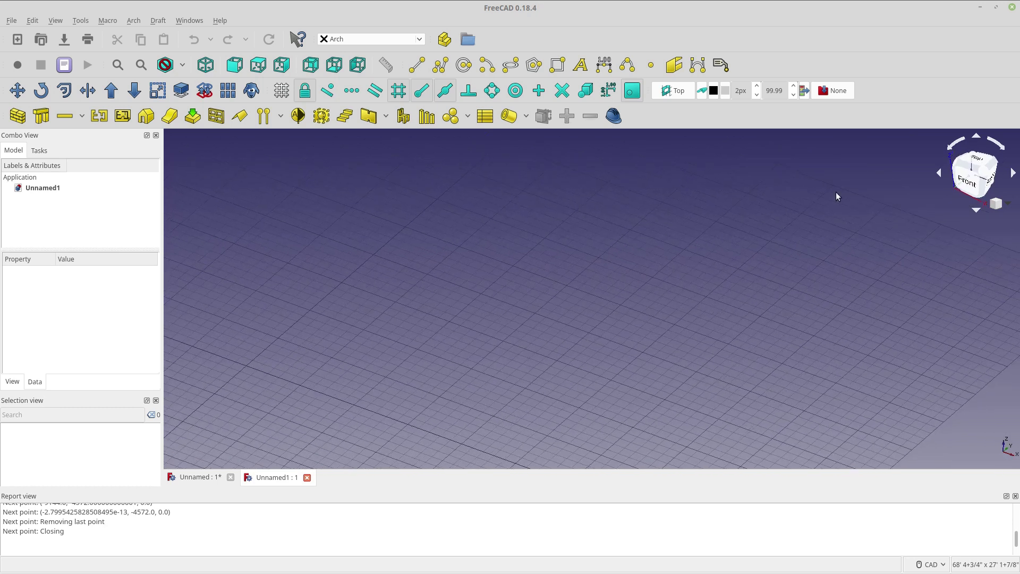
pyautogui.click(990, 168)
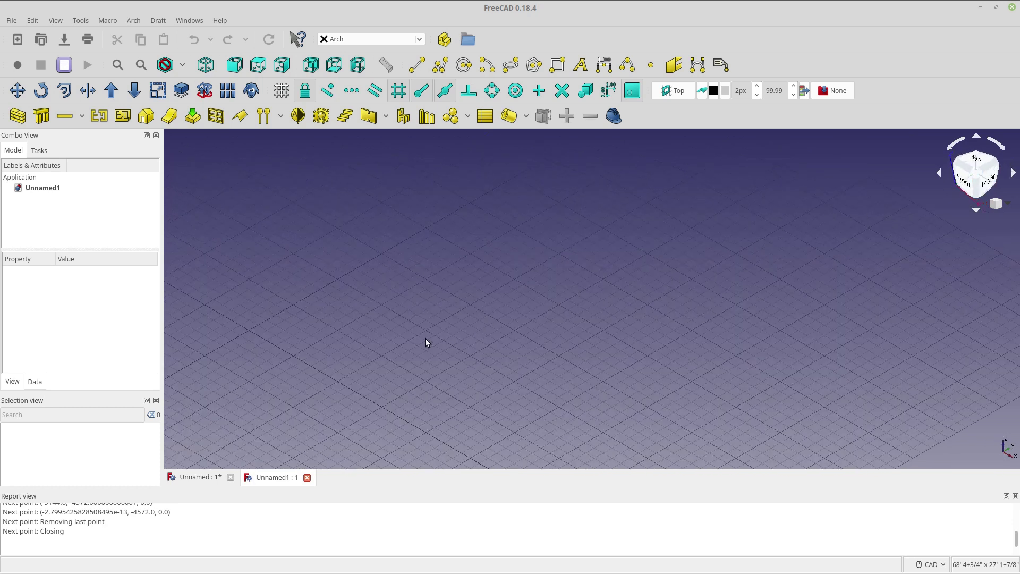
pyautogui.scroll(-4, 398, 337)
pyautogui.scroll(3, 391, 335)
pyautogui.moveTo(392, 335); pyautogui.dragTo(434, 318, button='middle')
pyautogui.scroll(2, 519, 314)
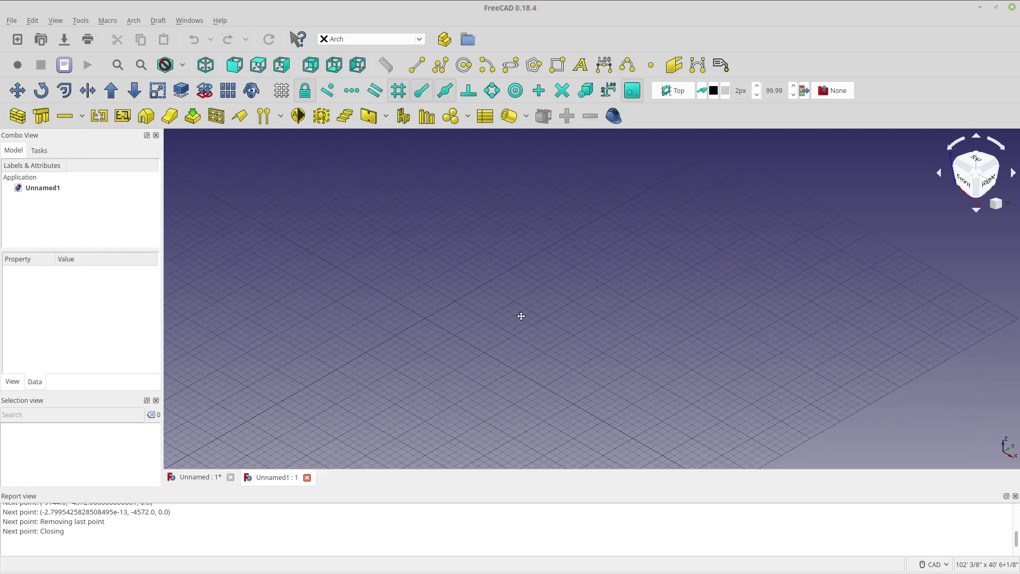
pyautogui.scroll(-2, 518, 314)
pyautogui.scroll(-2, 478, 316)
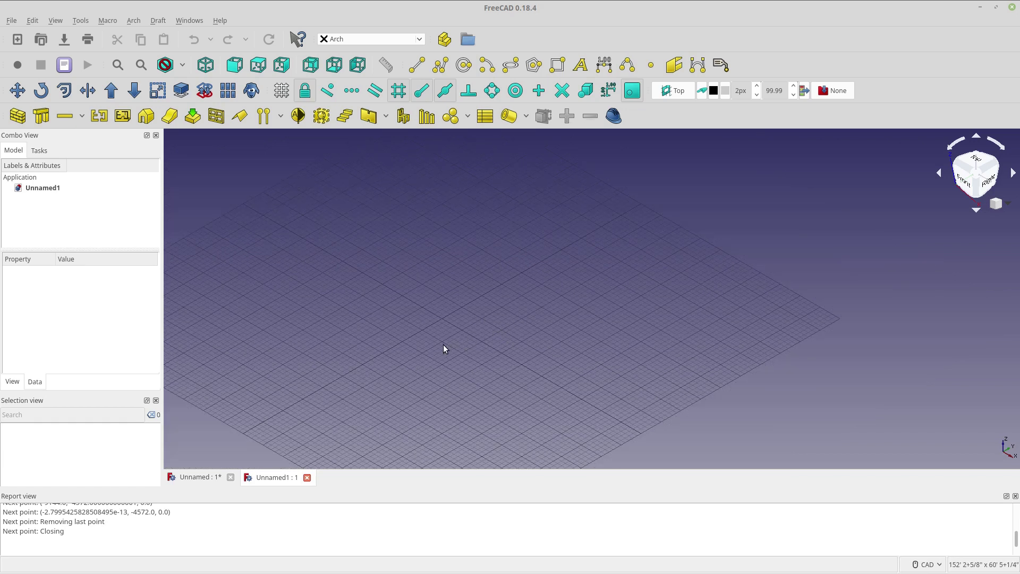
# Step: Draw a closed L-shaped wire through (0, -15'), (-30', -15'), (-30', 15'), (20', 15'), (20', 0) and (0, 0)
pyautogui.click(437, 67)
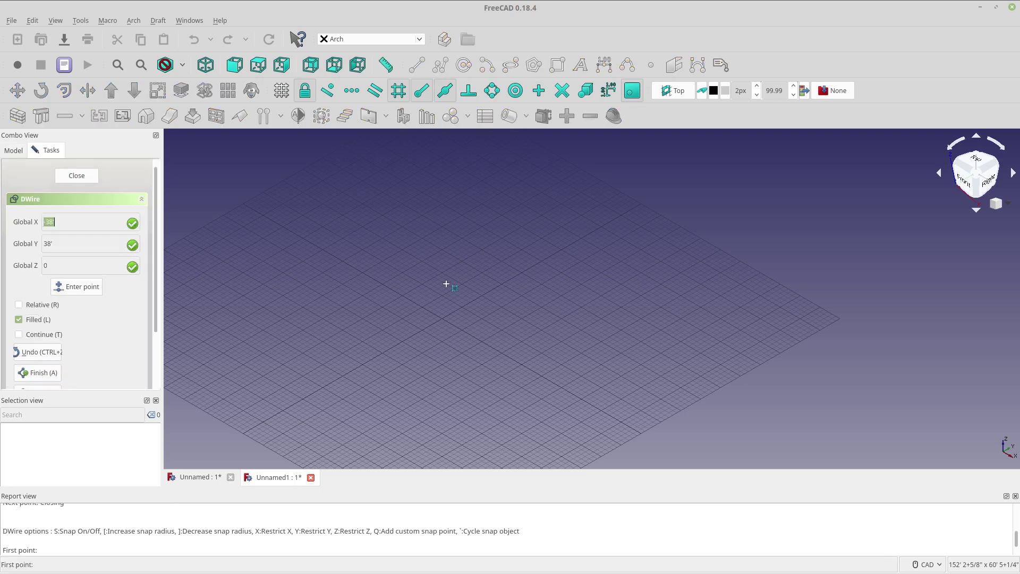
pyautogui.click(383, 353)
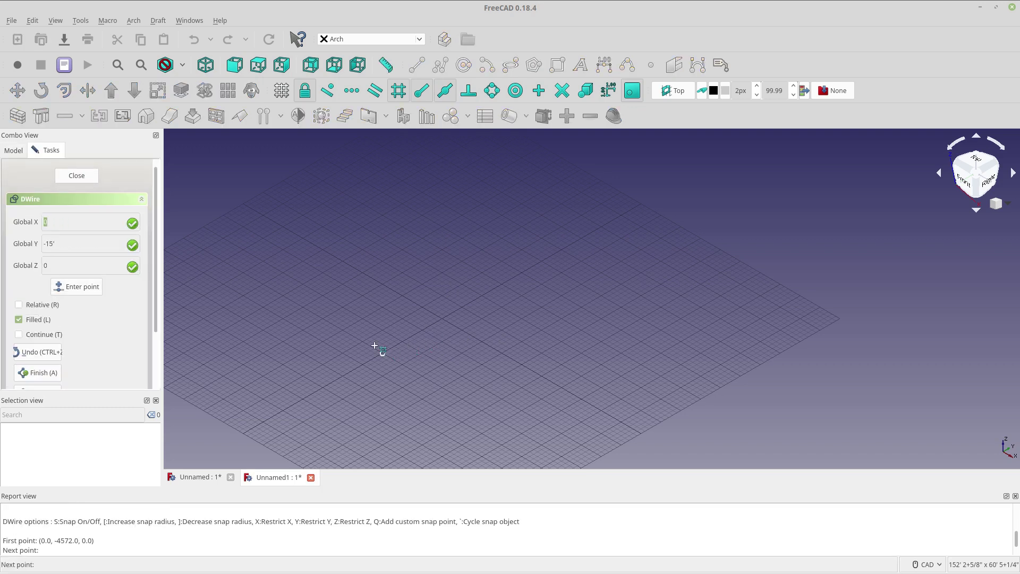
pyautogui.click(264, 285)
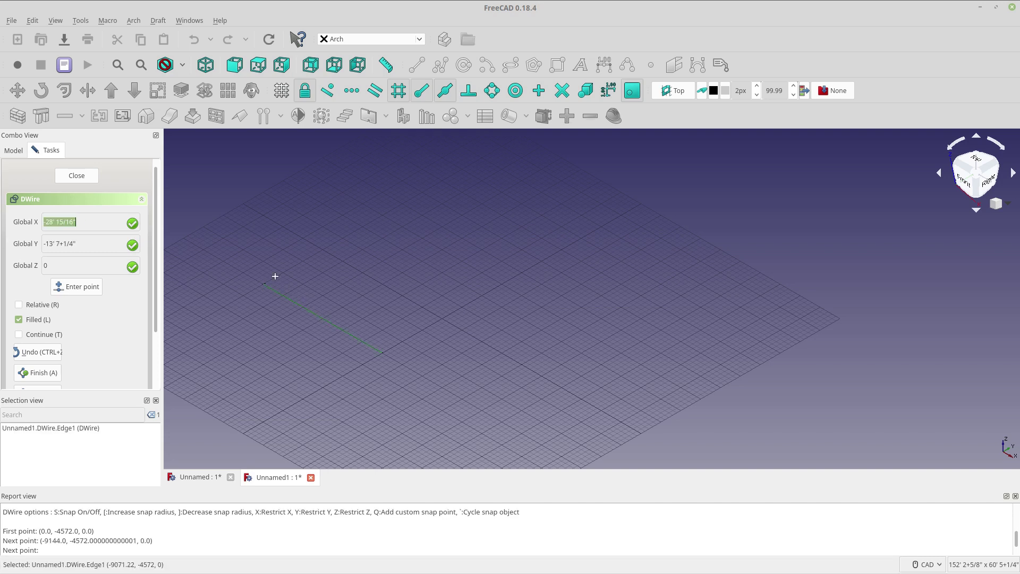
pyautogui.click(382, 215)
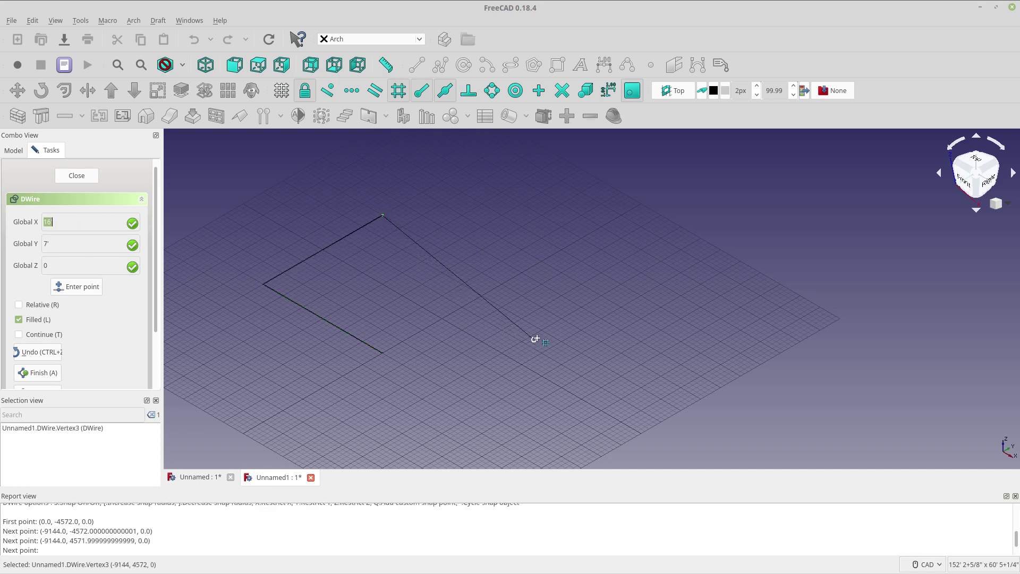
pyautogui.click(582, 329)
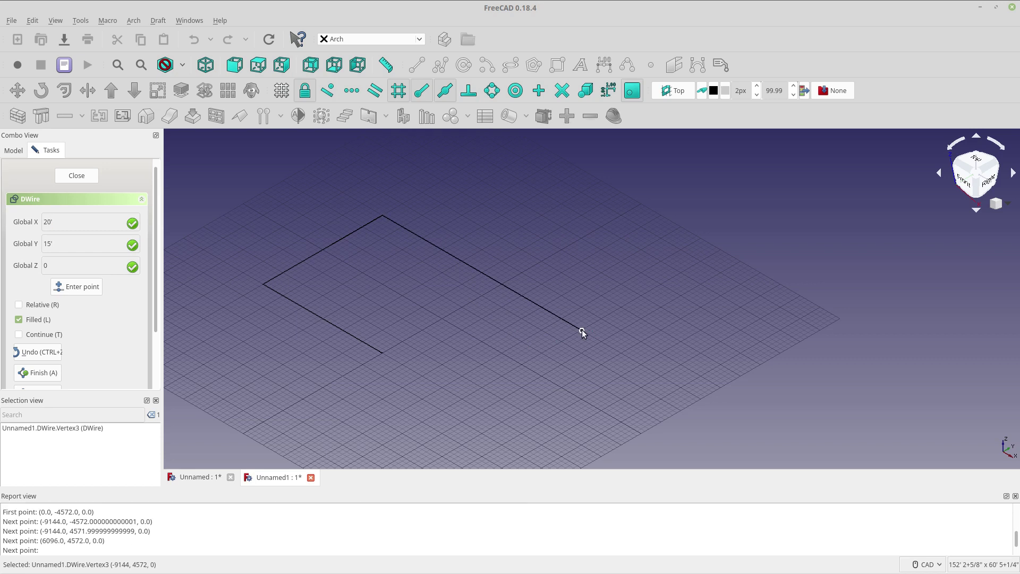
pyautogui.click(511, 360)
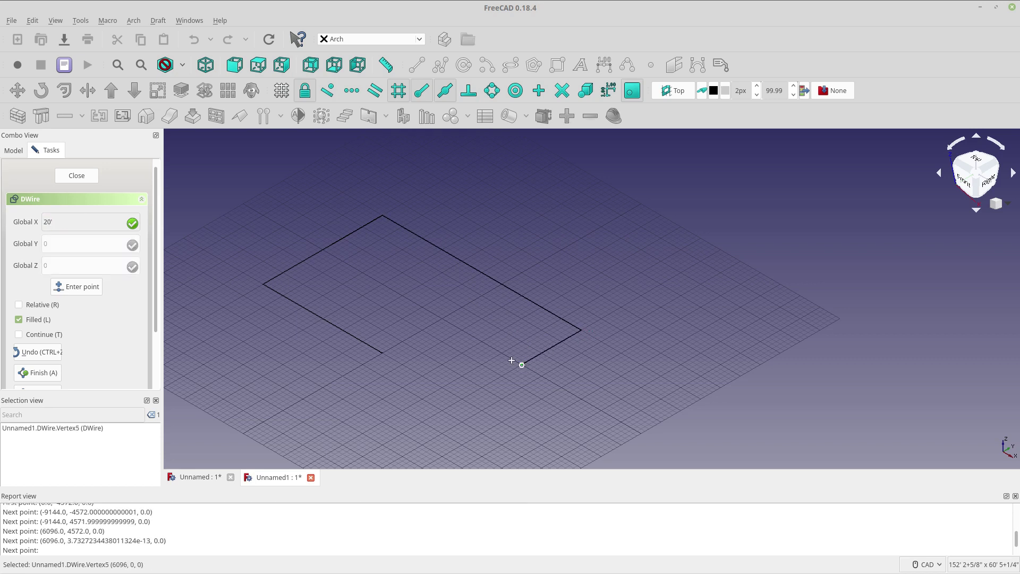
pyautogui.click(442, 319)
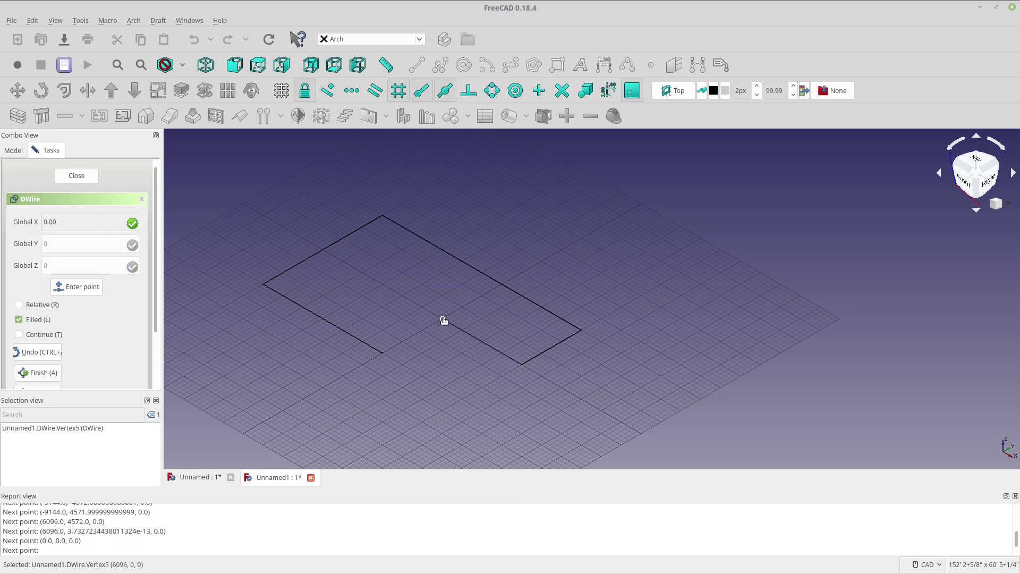
pyautogui.click(381, 351)
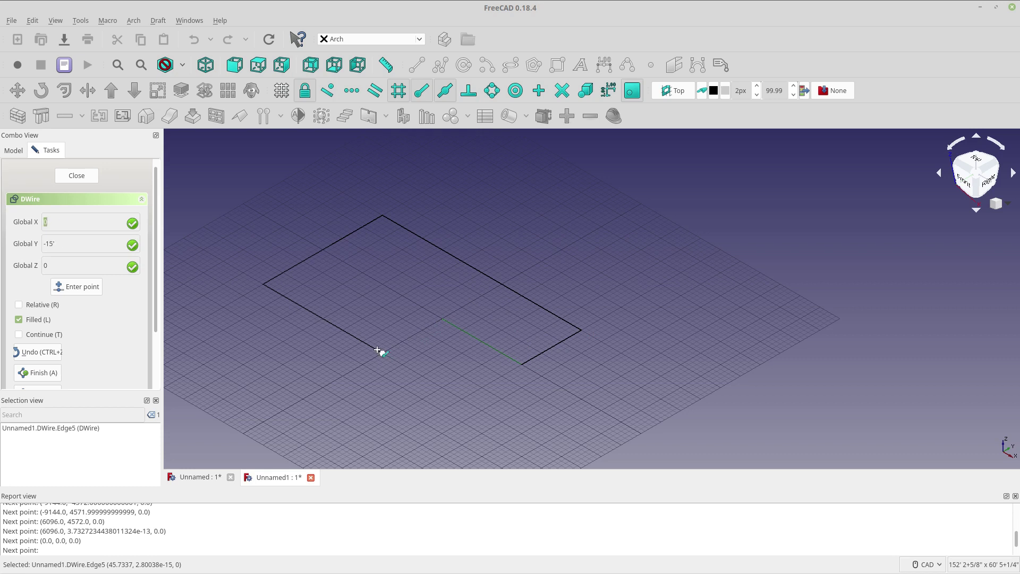
pyautogui.press('o')
# Step: Set the L-shaped wire's Make Face property to false
pyautogui.click(383, 320)
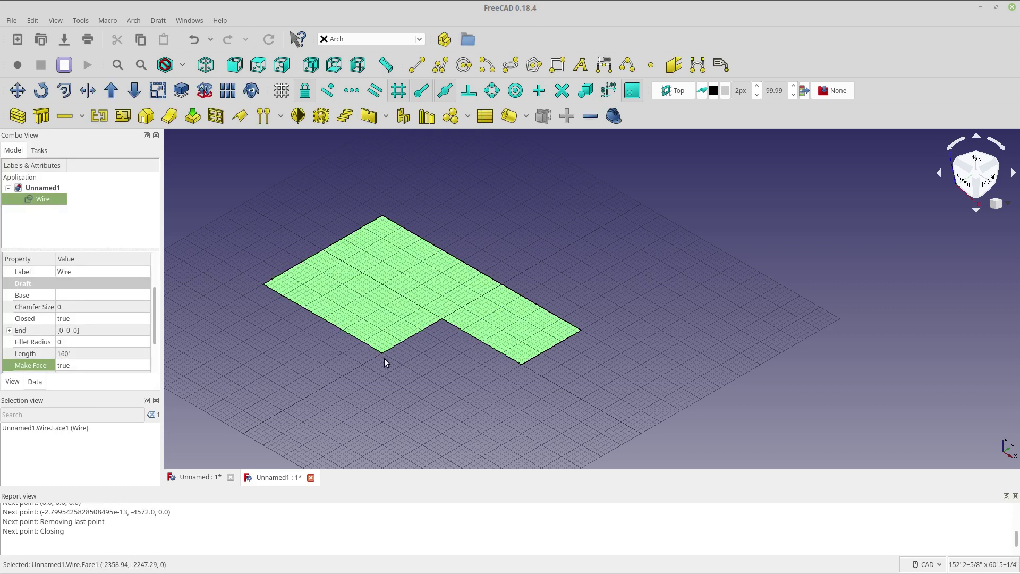
pyautogui.scroll(2, 321, 336)
pyautogui.scroll(-2, 319, 338)
pyautogui.moveTo(460, 376); pyautogui.dragTo(488, 383, button='middle')
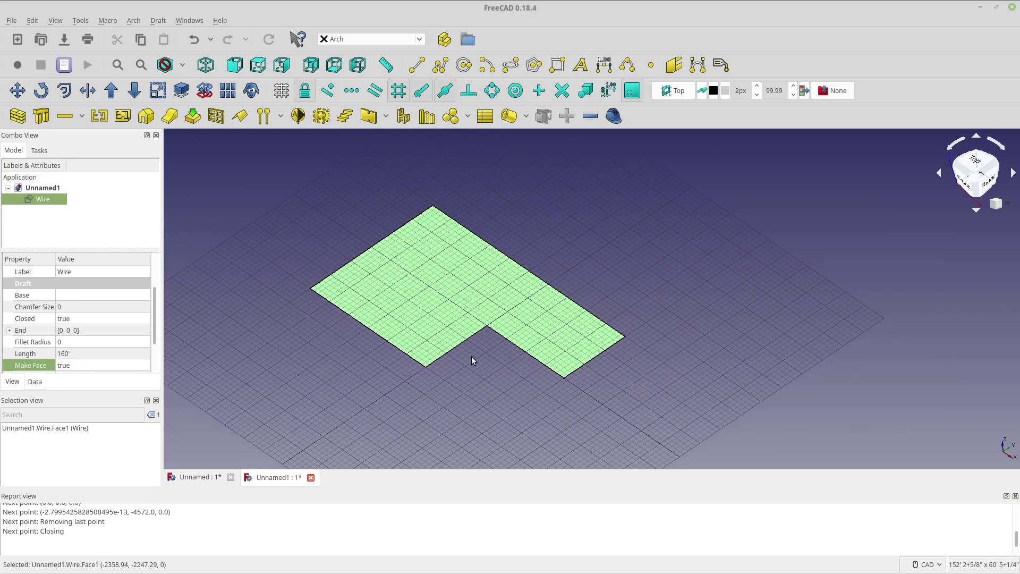
pyautogui.rightClick(495, 372)
pyautogui.click(288, 381)
pyautogui.click(126, 368)
pyautogui.click(126, 368)
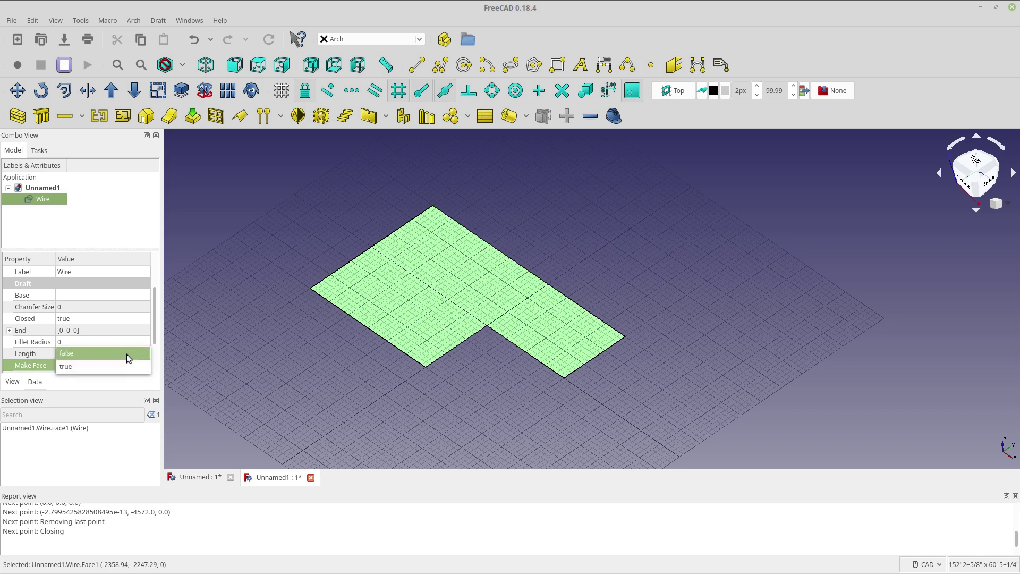
pyautogui.click(126, 354)
pyautogui.moveTo(623, 362); pyautogui.dragTo(647, 338, button='middle')
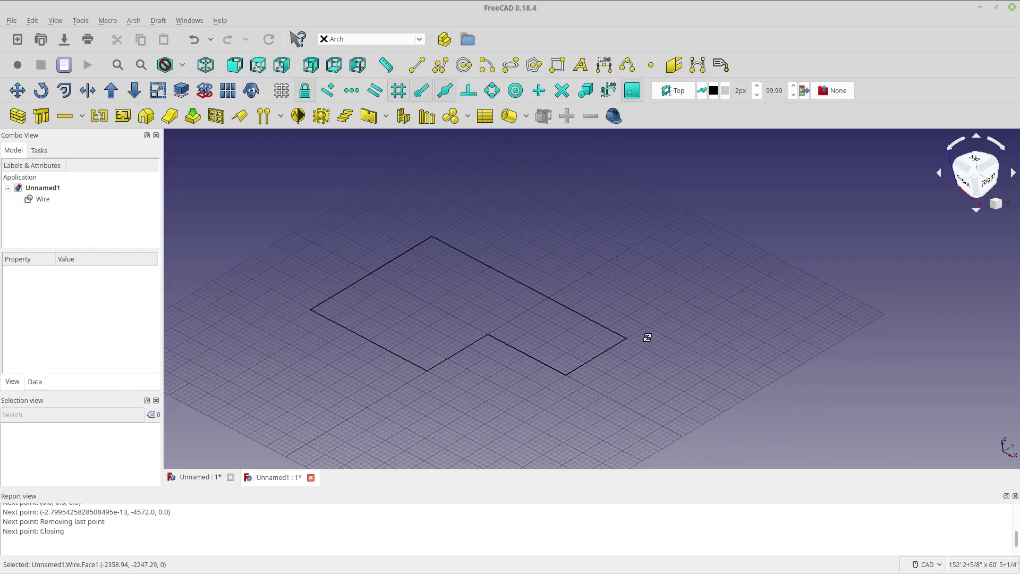
# Step: Create an Arch wall from the L-shaped wire
pyautogui.click(328, 322)
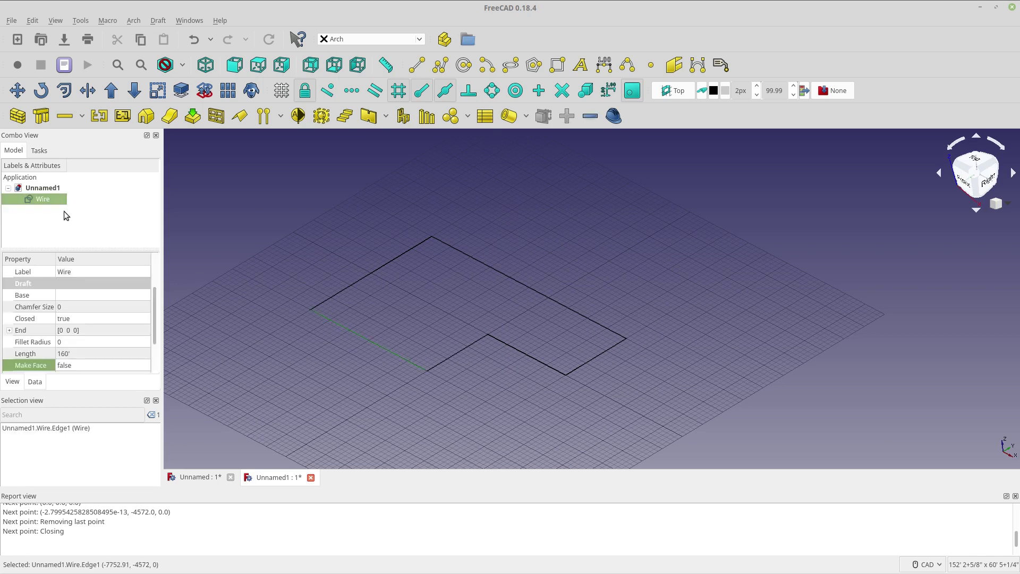
pyautogui.click(51, 200)
pyautogui.click(17, 115)
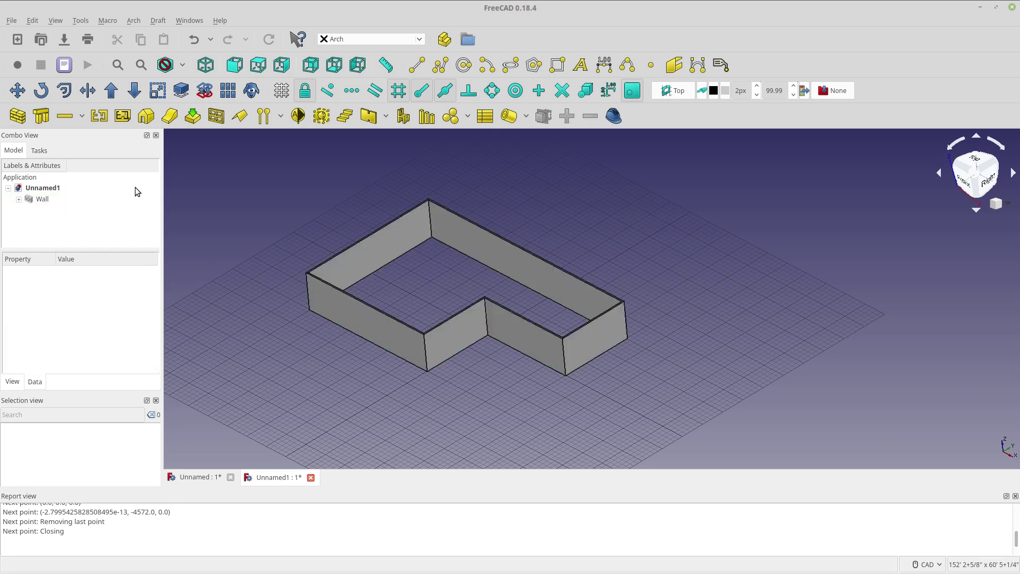
pyautogui.moveTo(271, 207); pyautogui.dragTo(474, 339, button='middle')
pyautogui.scroll(2, 508, 322)
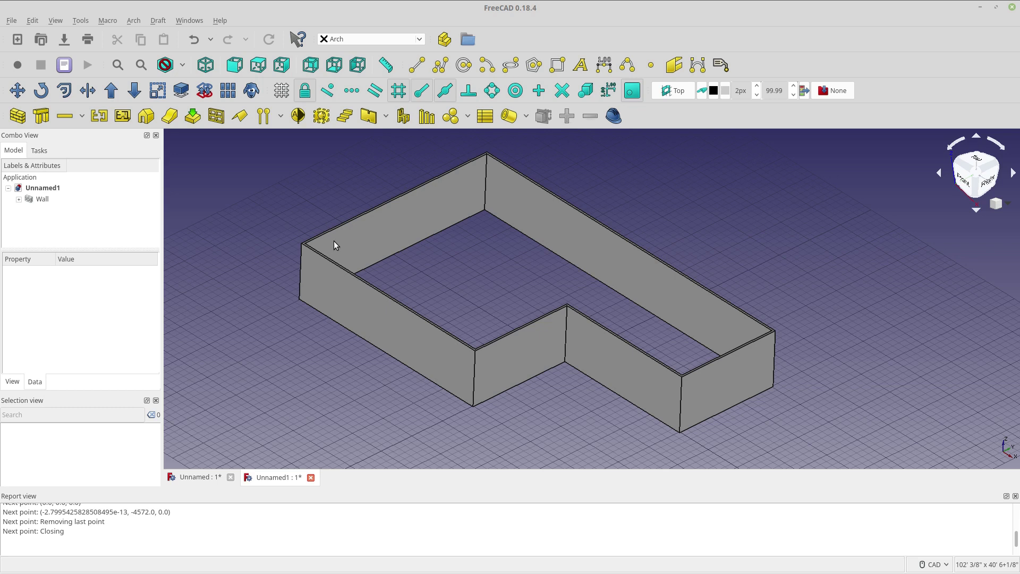
# Step: Review the Arch general settings, the Arch default object sizes and the Draft settings in the preferences
pyautogui.click(37, 19)
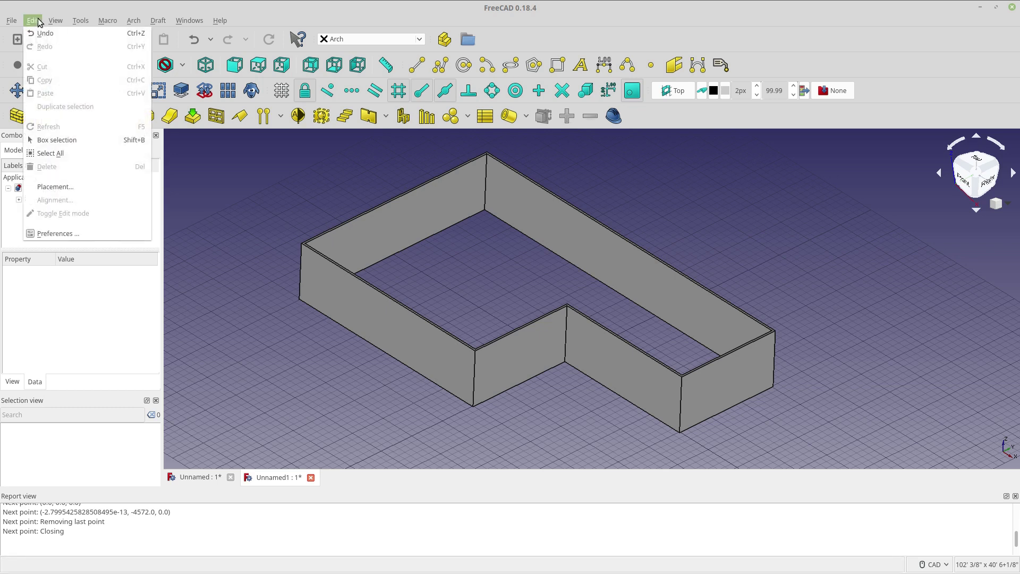
pyautogui.click(73, 234)
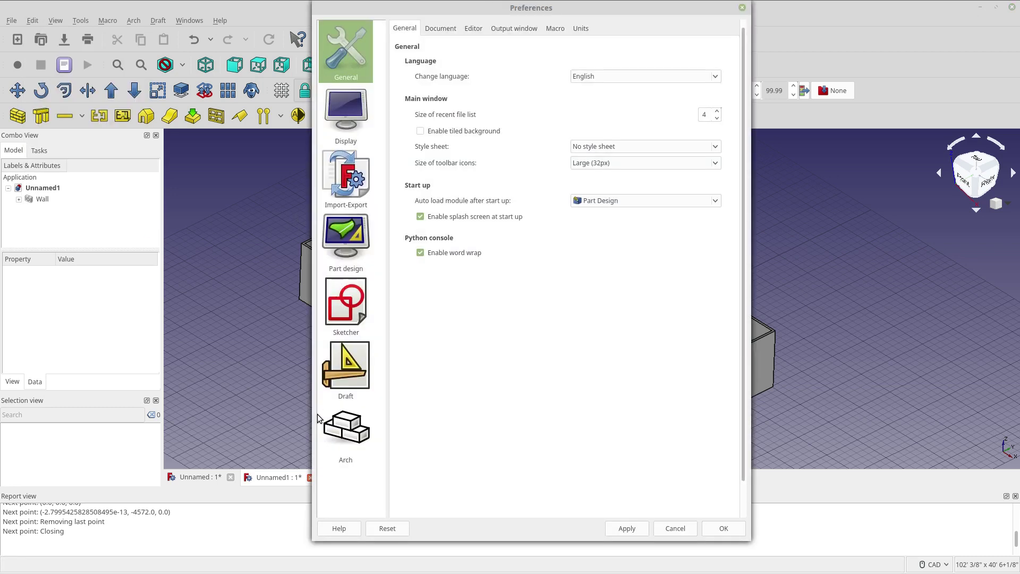
pyautogui.click(350, 435)
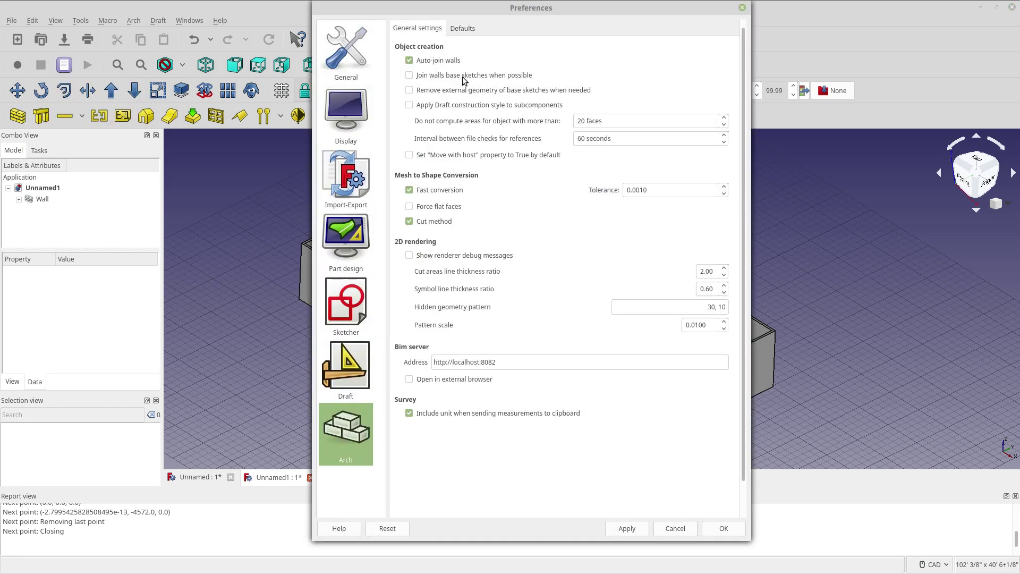
pyautogui.click(467, 29)
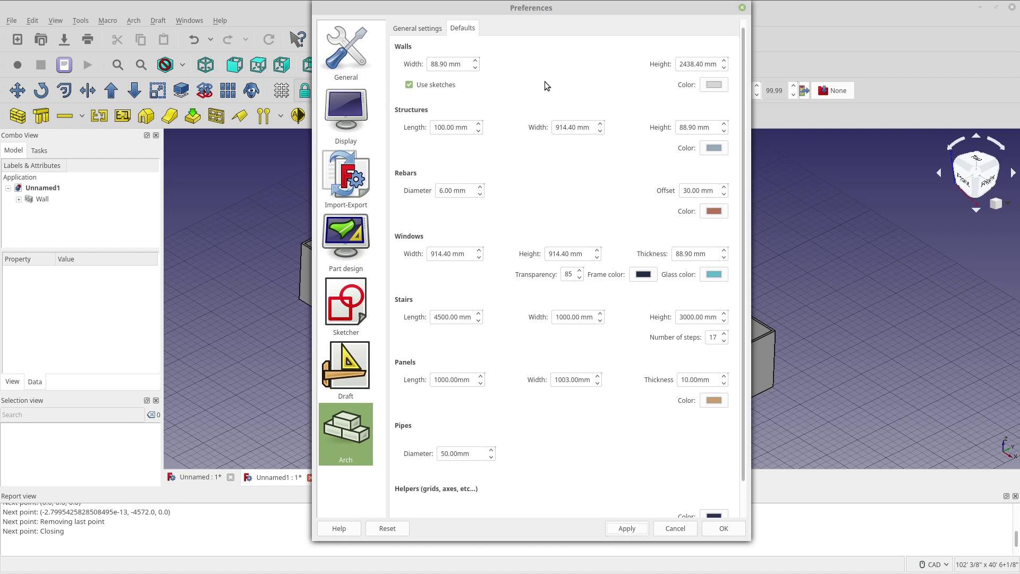
pyautogui.click(349, 375)
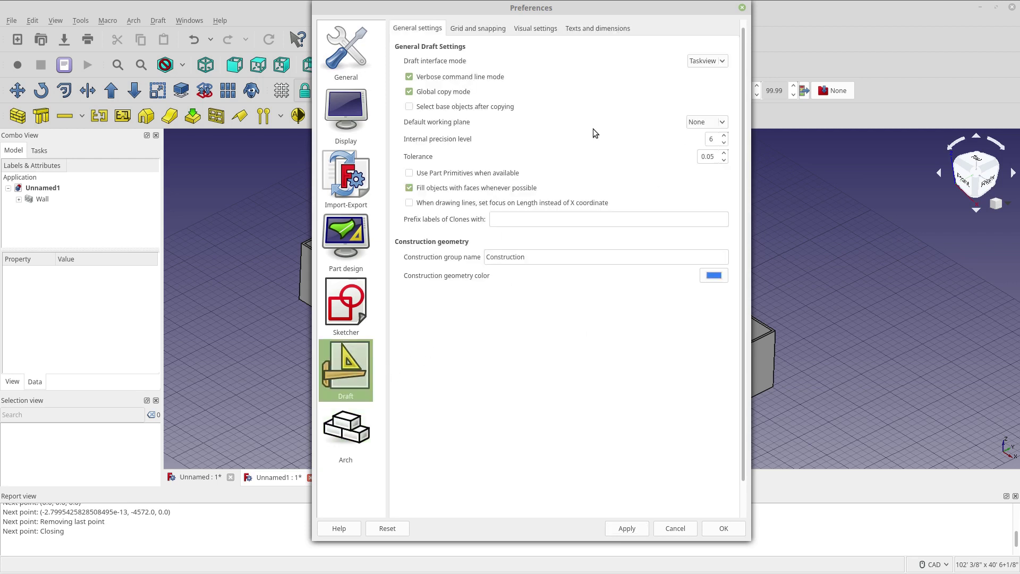
pyautogui.click(583, 31)
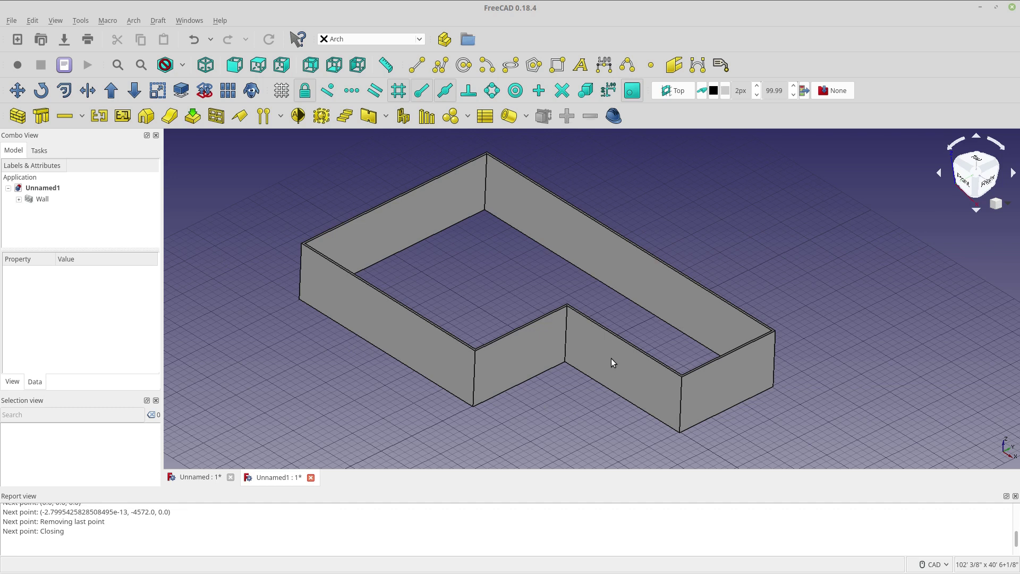
# Step: Align the working plane with the outer face of the short right end wall, check its grid and hide the grid
pyautogui.click(730, 388)
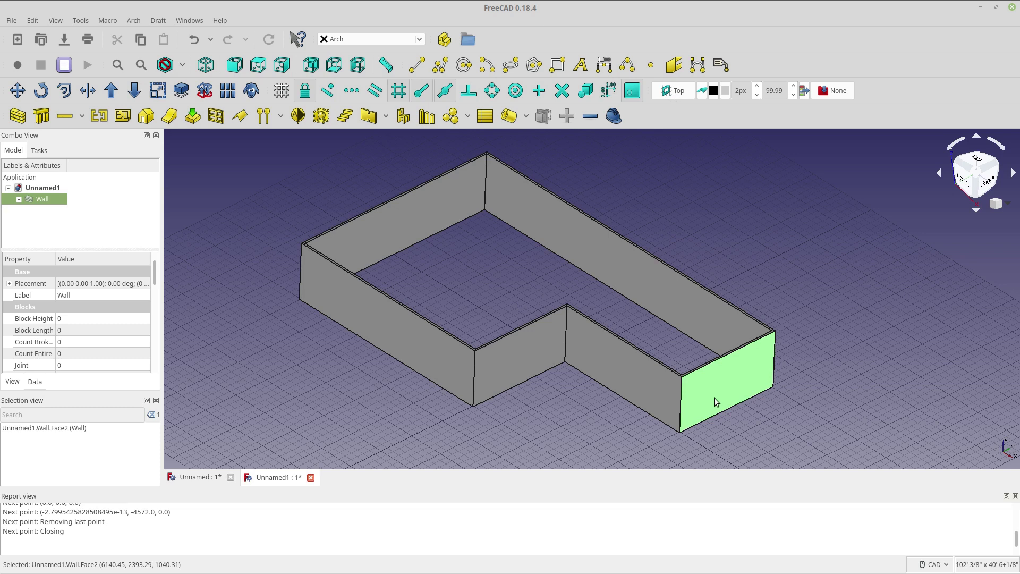
pyautogui.click(677, 93)
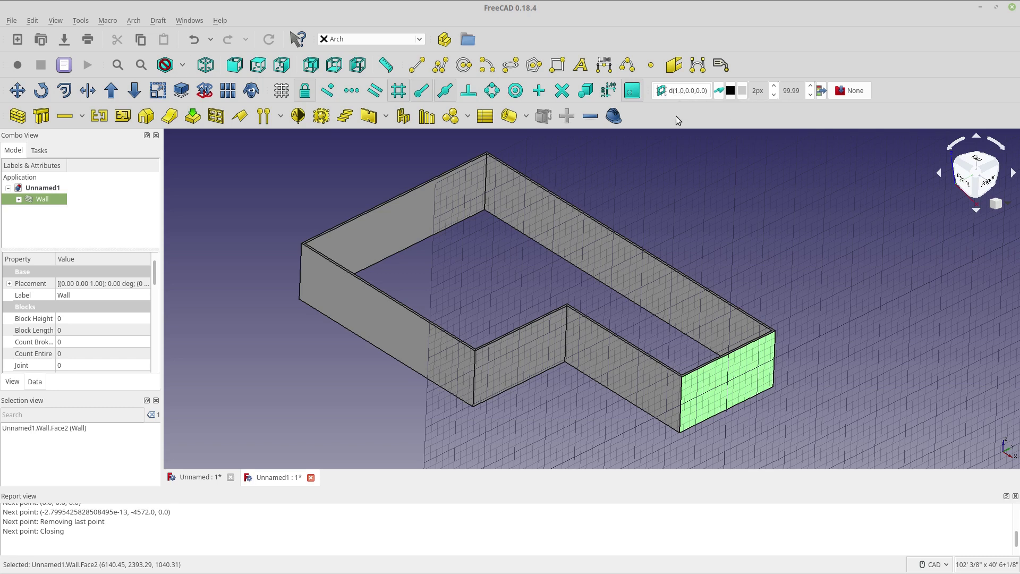
pyautogui.click(281, 91)
pyautogui.click(282, 91)
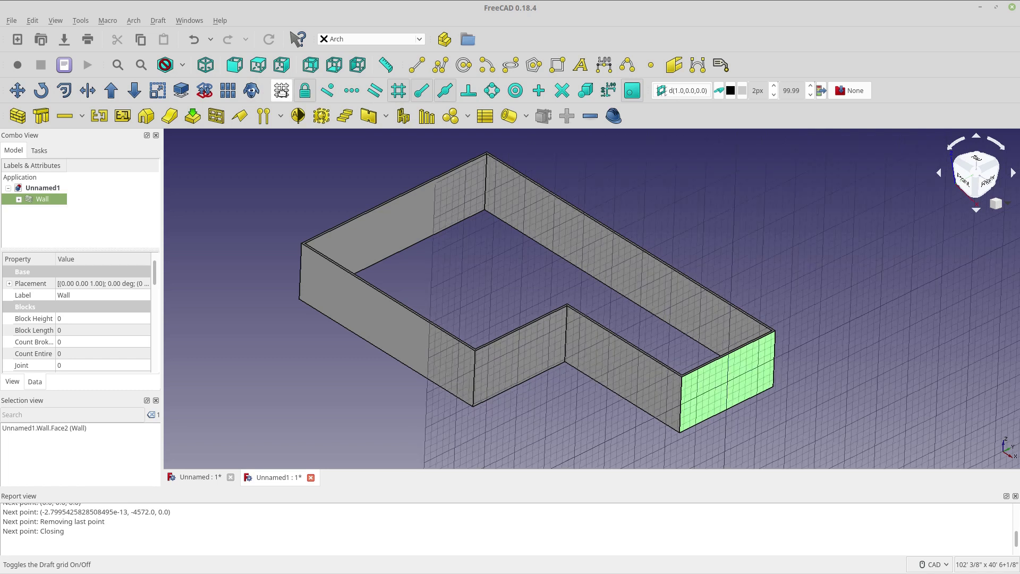
pyautogui.click(282, 91)
# Step: Align the working plane with the outer face of the 30' front wall and show the grid on it
pyautogui.click(355, 330)
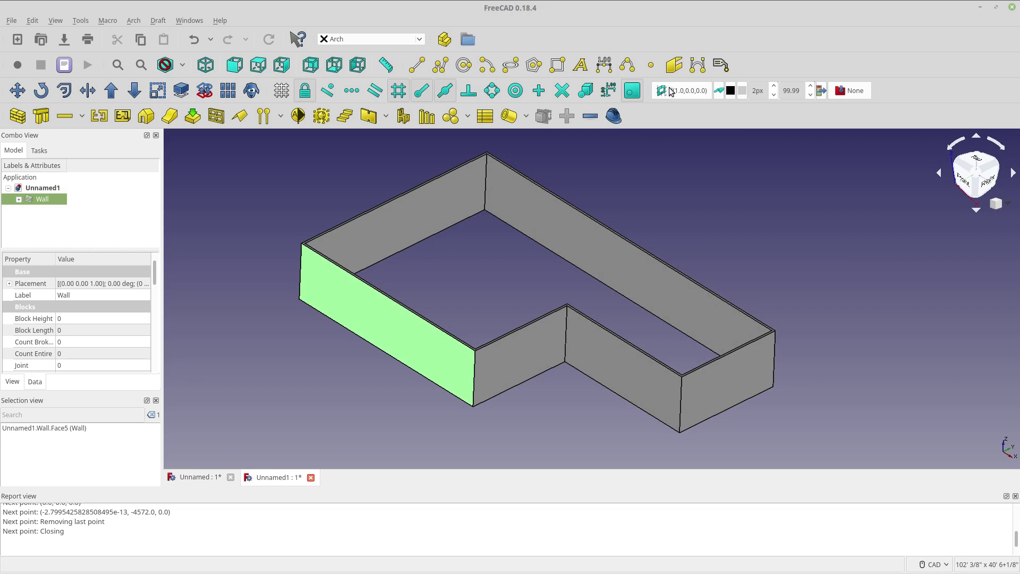
pyautogui.click(281, 90)
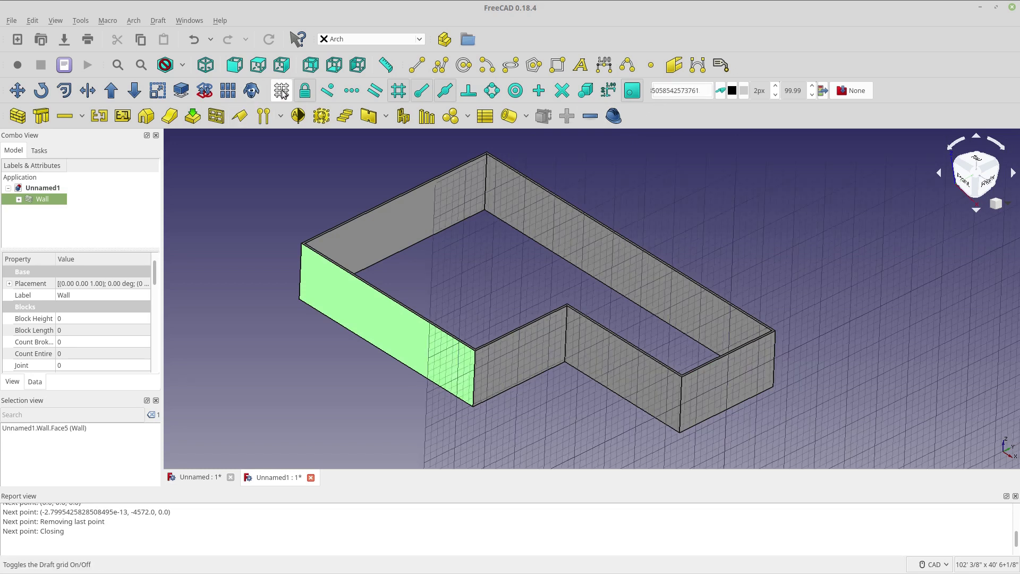
pyautogui.click(281, 91)
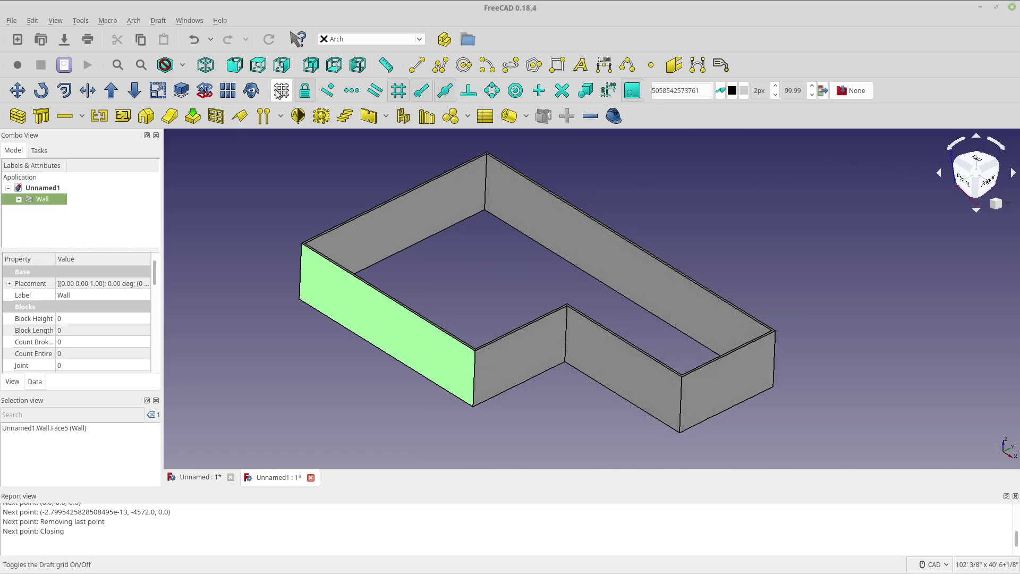
pyautogui.click(282, 90)
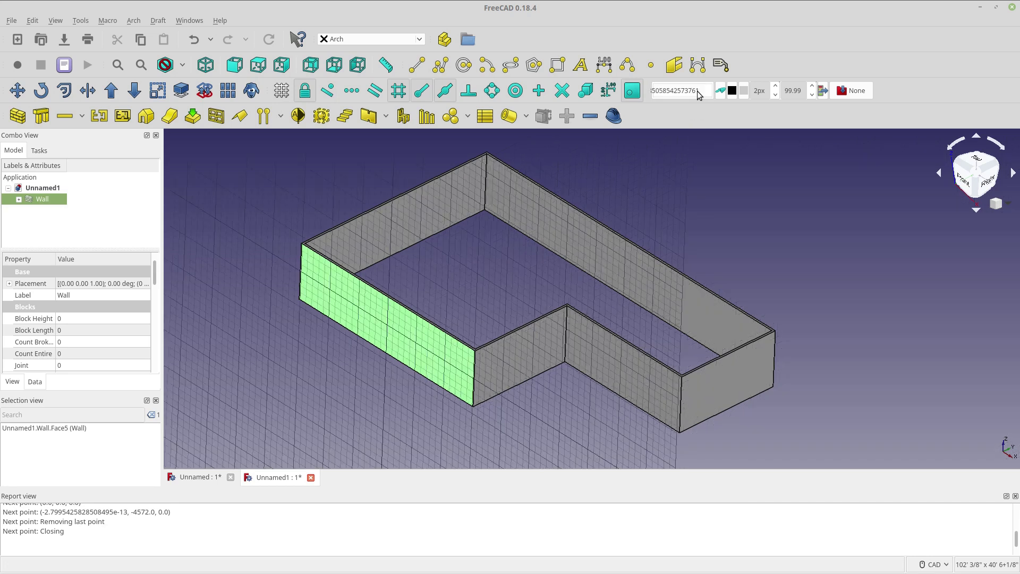
# Step: Align the working plane with the outer face of the short right end wall and check the plane's grid settings
pyautogui.click(707, 397)
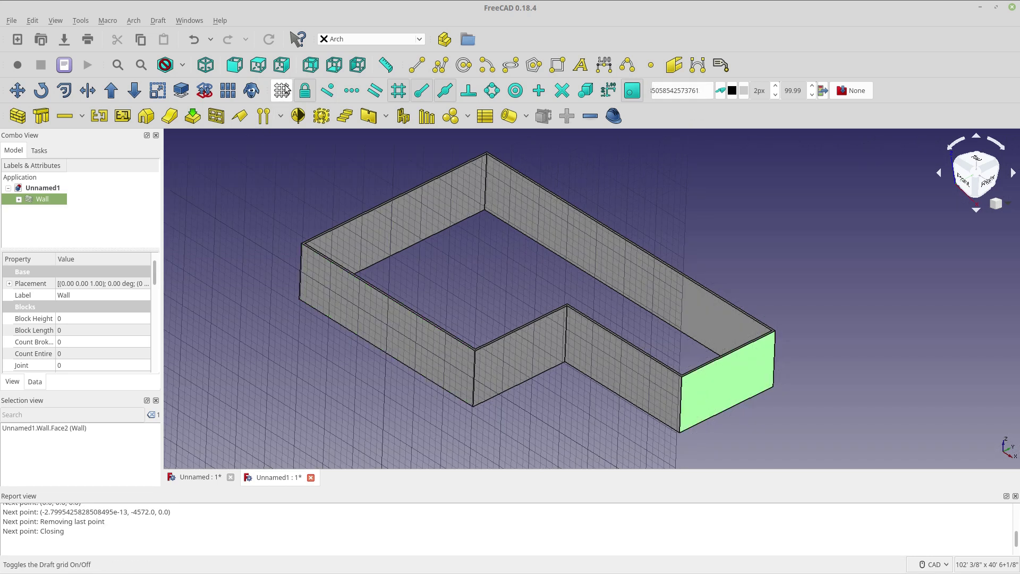
pyautogui.click(678, 91)
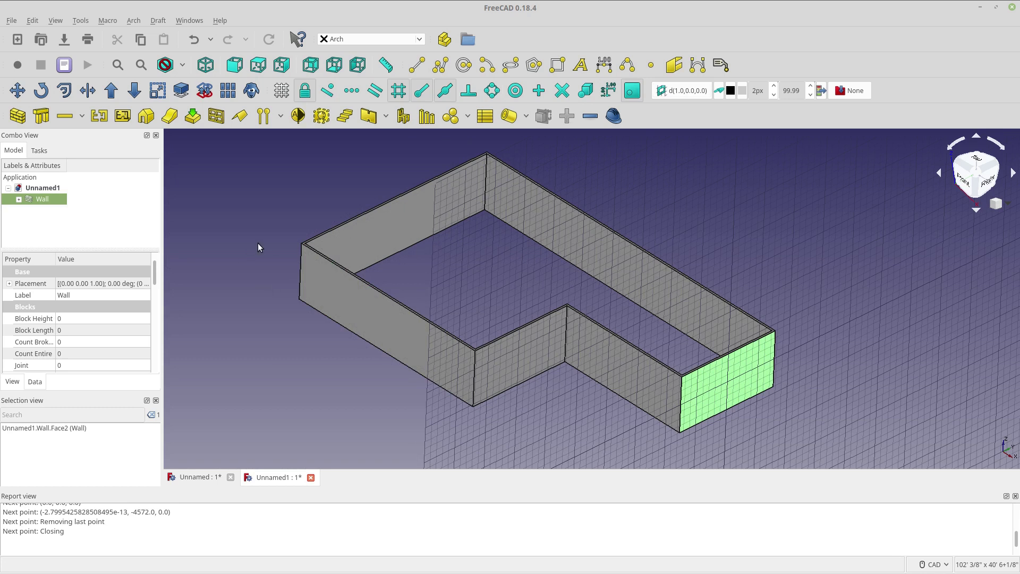
pyautogui.click(652, 164)
pyautogui.click(681, 92)
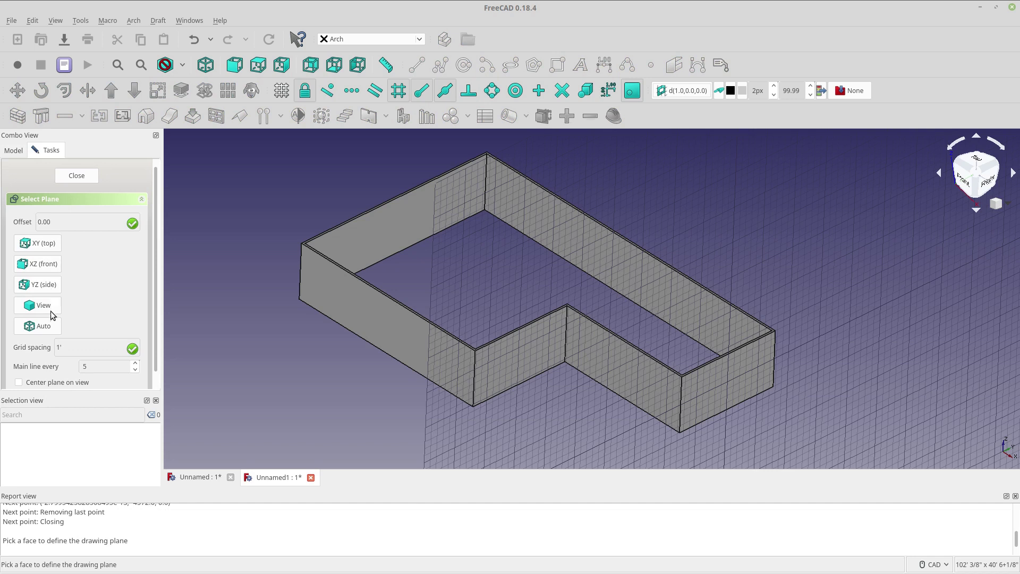
pyautogui.moveTo(154, 316); pyautogui.dragTo(155, 363)
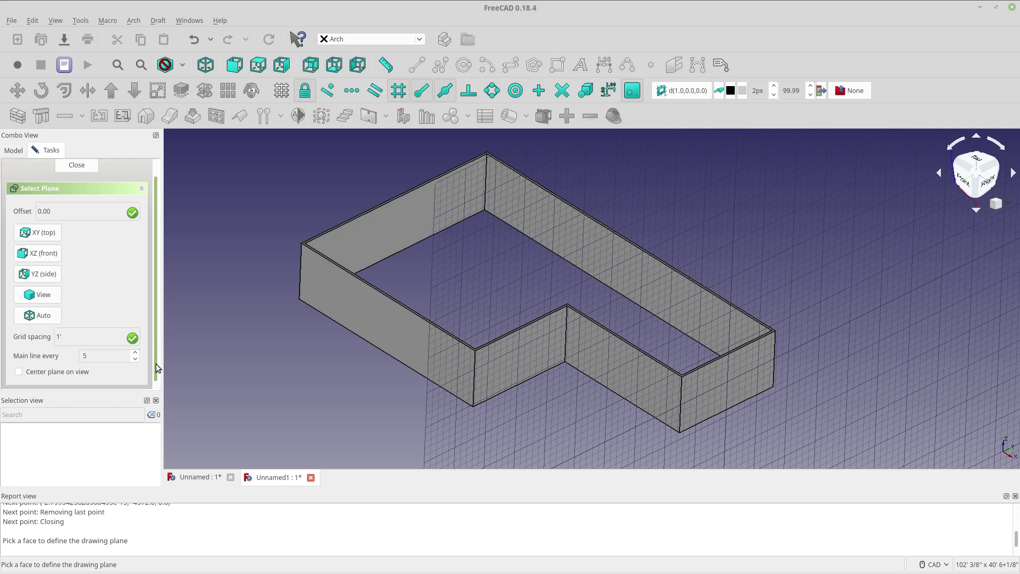
pyautogui.click(80, 165)
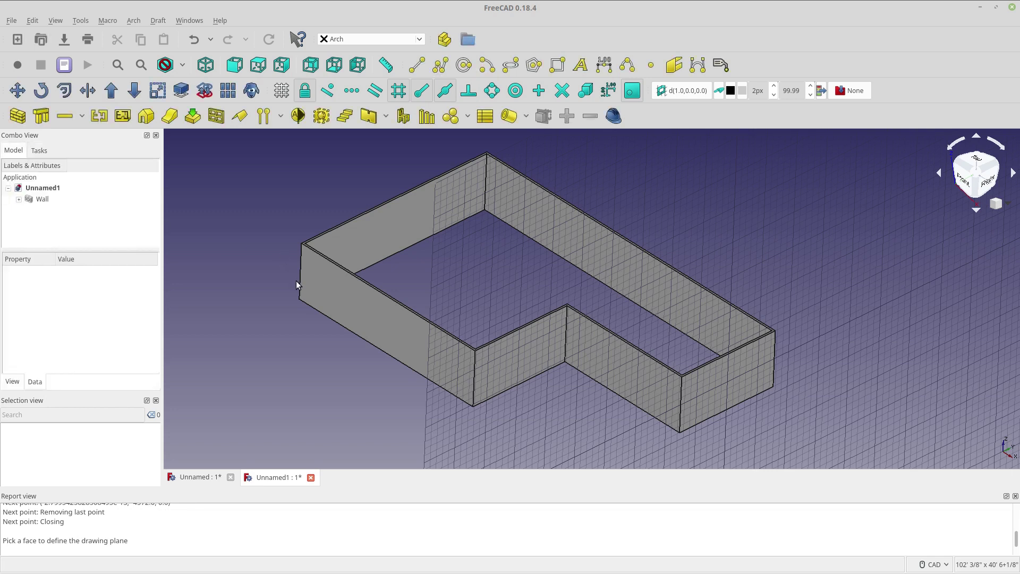
# Step: Insert a 3' by 3' Sash 2-pane window near the middle of the right end wall, about 763 mm above its base
pyautogui.scroll(5, 757, 398)
pyautogui.scroll(-5, 757, 398)
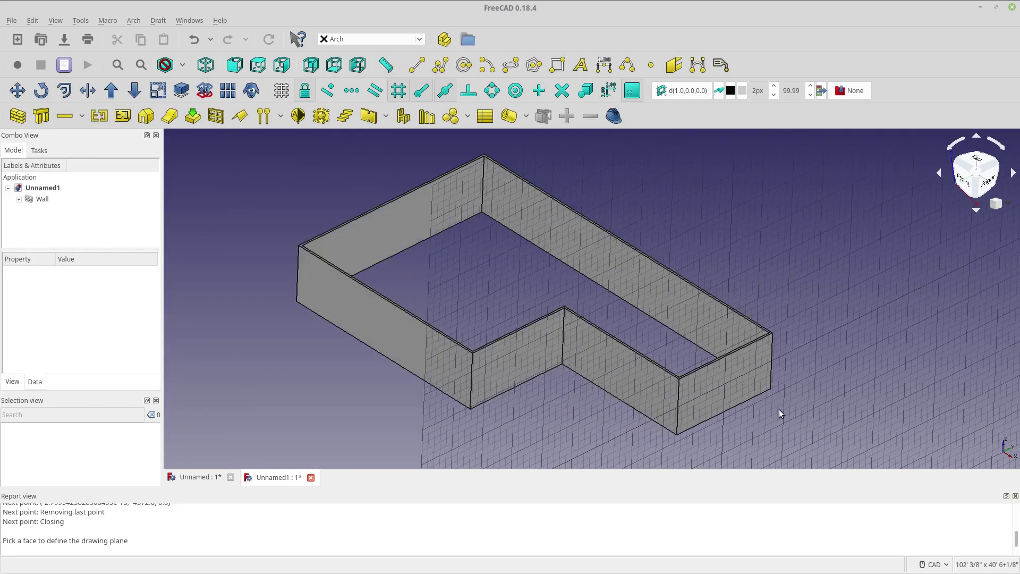
pyautogui.moveTo(779, 413); pyautogui.dragTo(671, 312, button='middle')
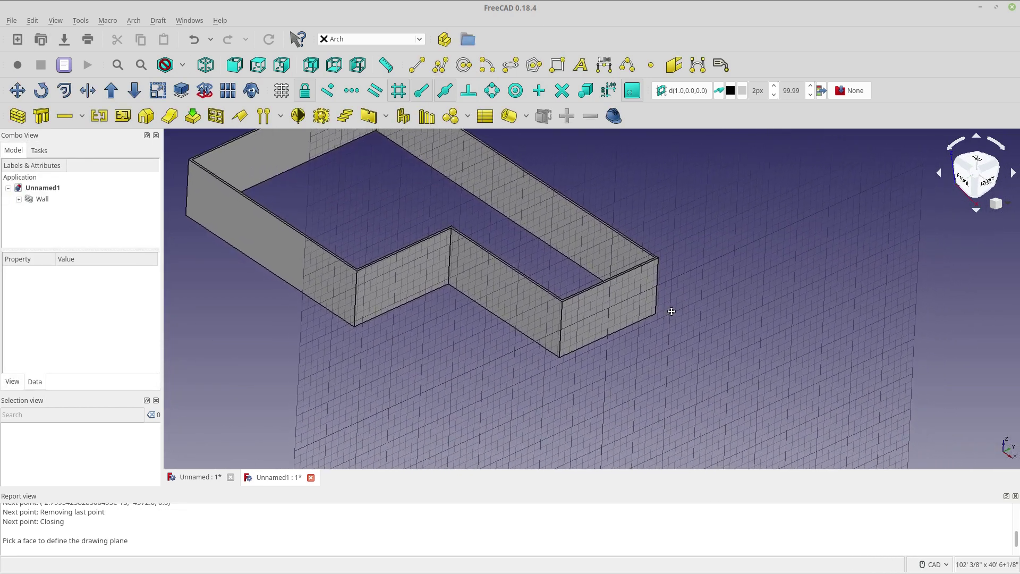
pyautogui.scroll(5, 657, 308)
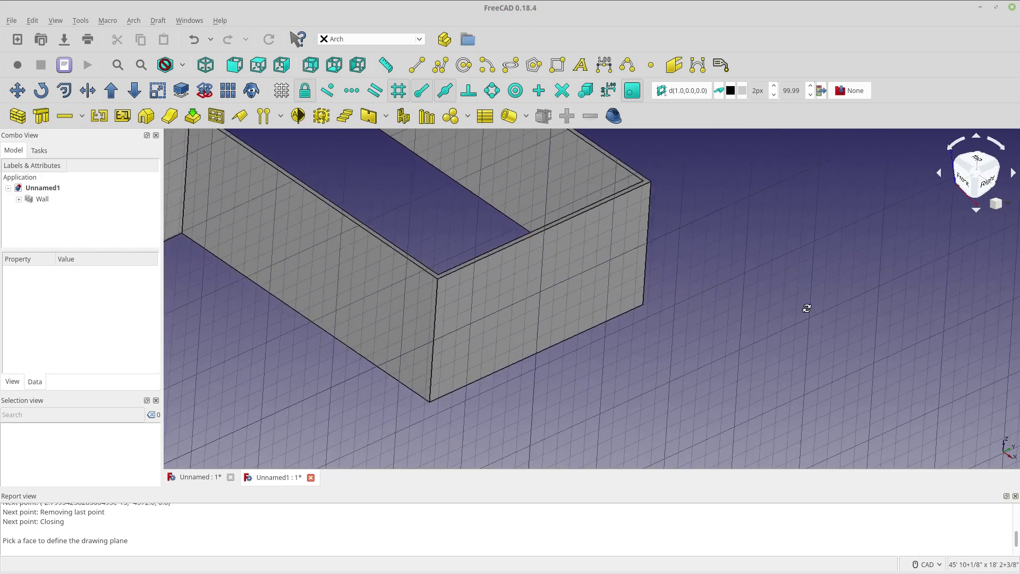
pyautogui.moveTo(806, 308); pyautogui.dragTo(795, 289, button='middle')
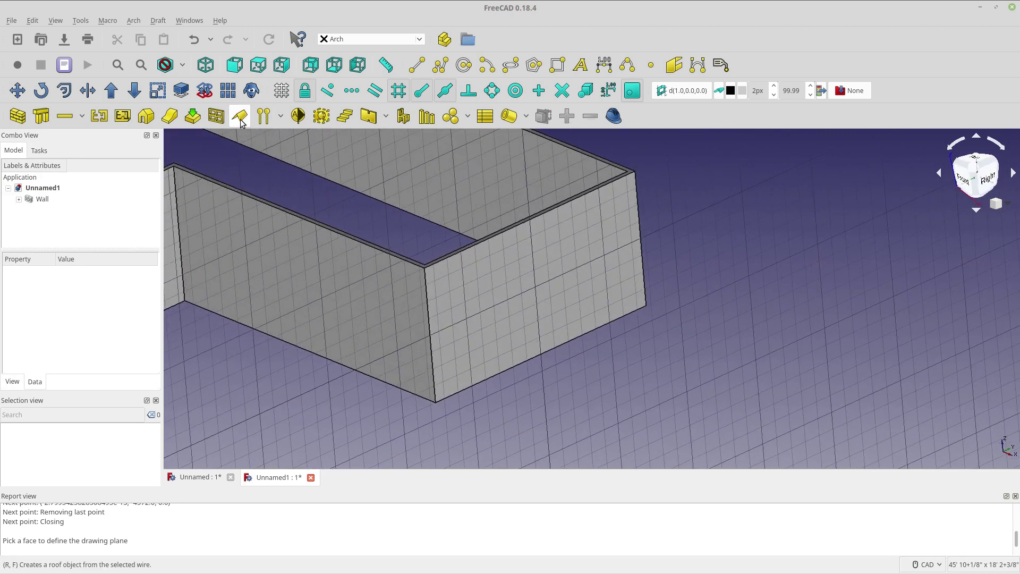
pyautogui.click(215, 116)
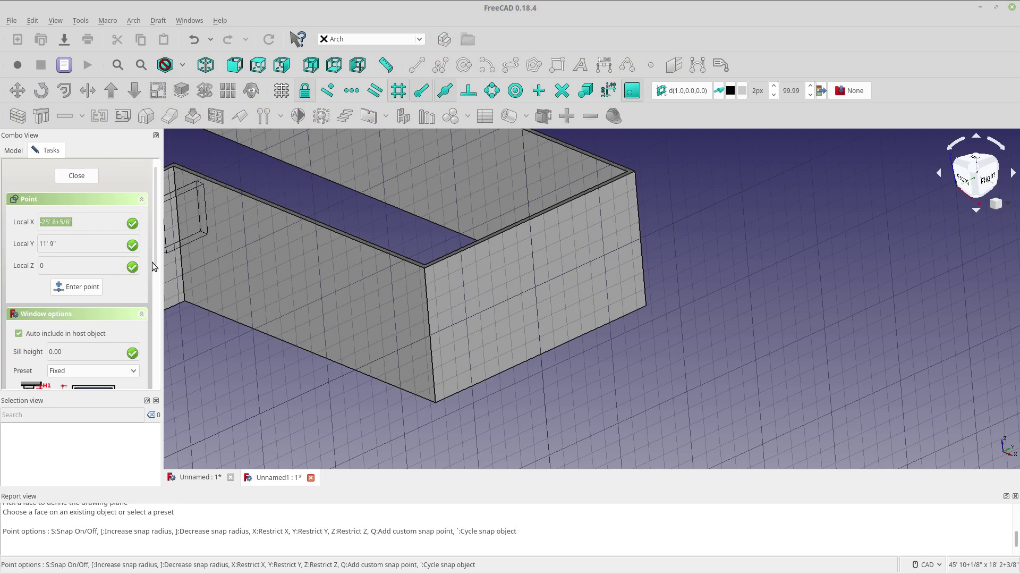
pyautogui.scroll(-3, 154, 260)
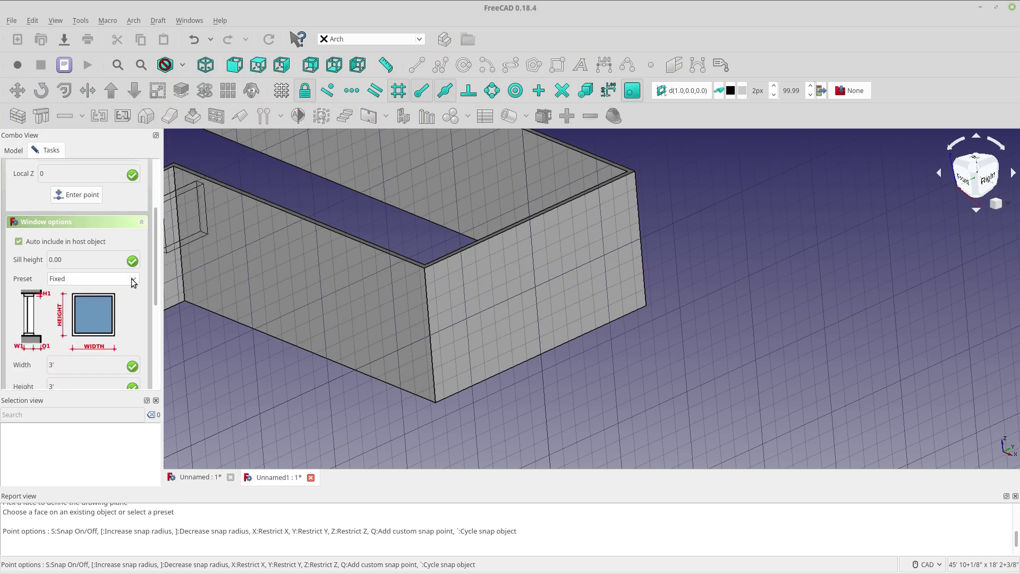
pyautogui.click(134, 281)
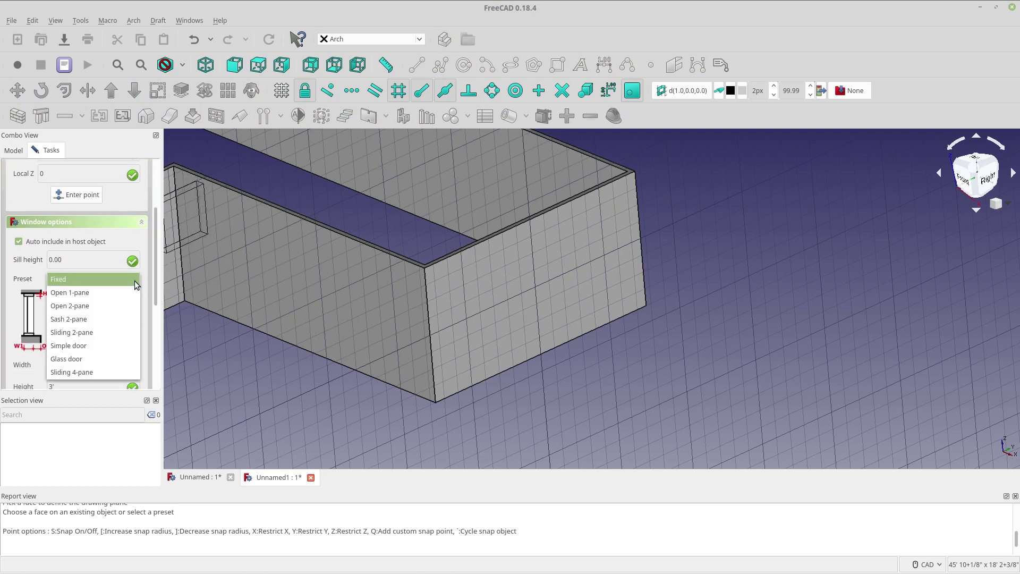
pyautogui.press('Escape')
pyautogui.press('s')
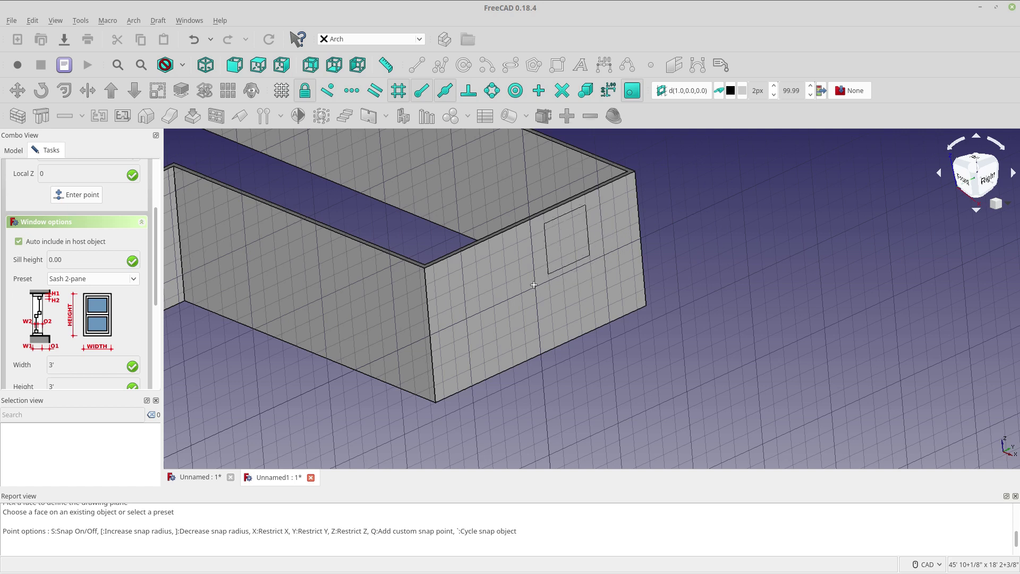
pyautogui.click(518, 321)
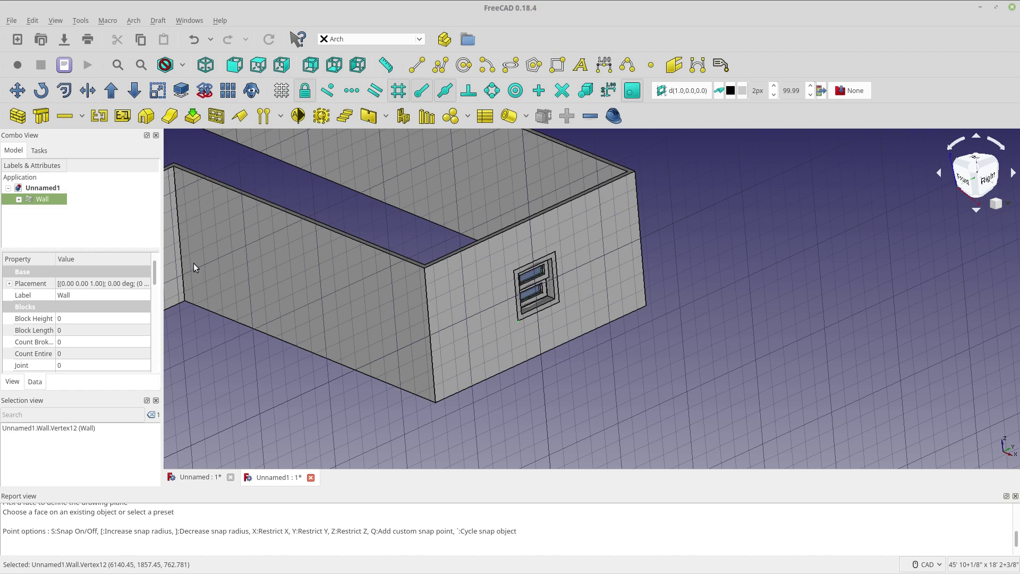
# Step: Hide the grid and inspect the wall and the window now nested in it
pyautogui.click(281, 91)
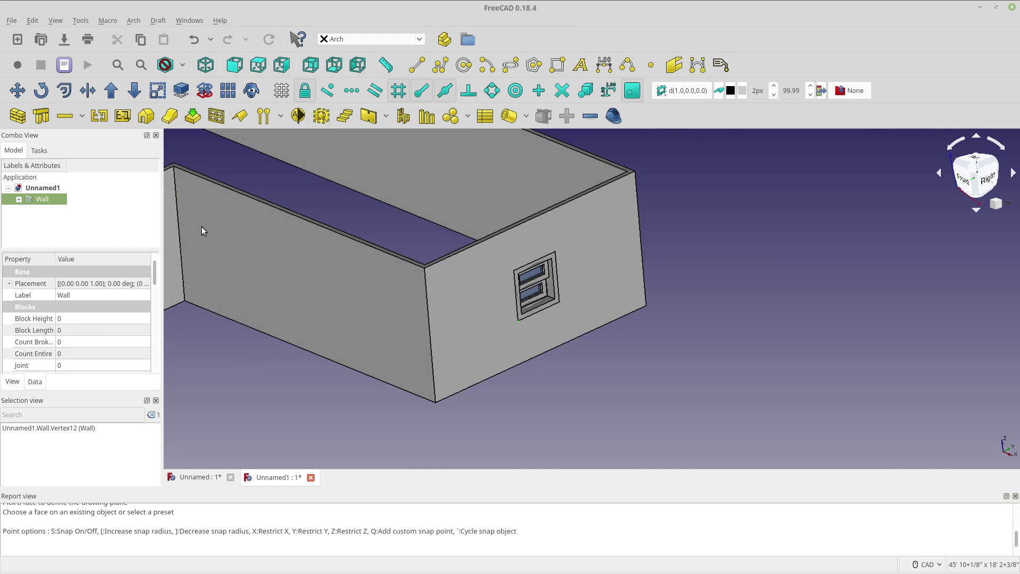
pyautogui.click(48, 198)
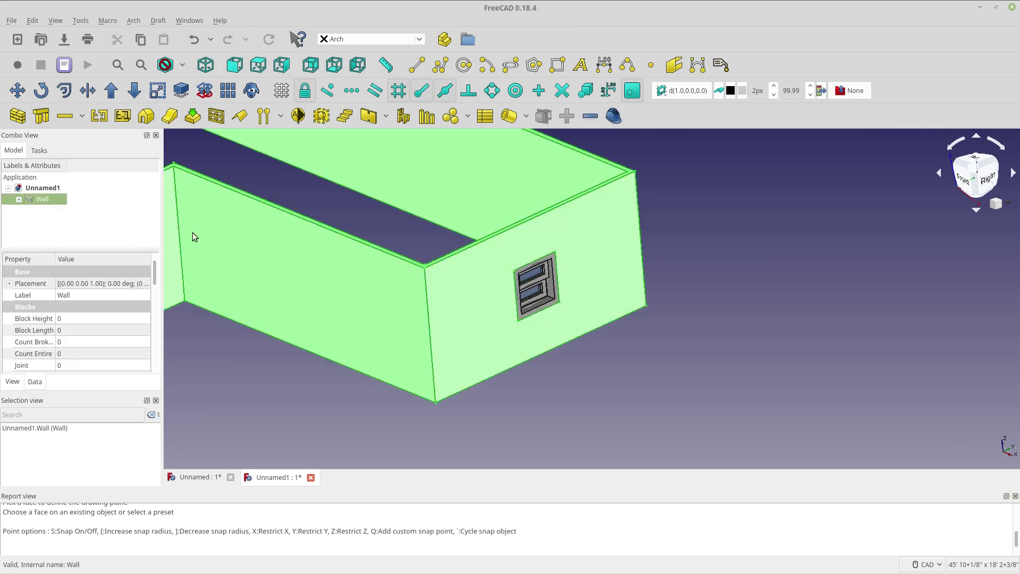
pyautogui.moveTo(669, 376); pyautogui.dragTo(670, 383, button='middle')
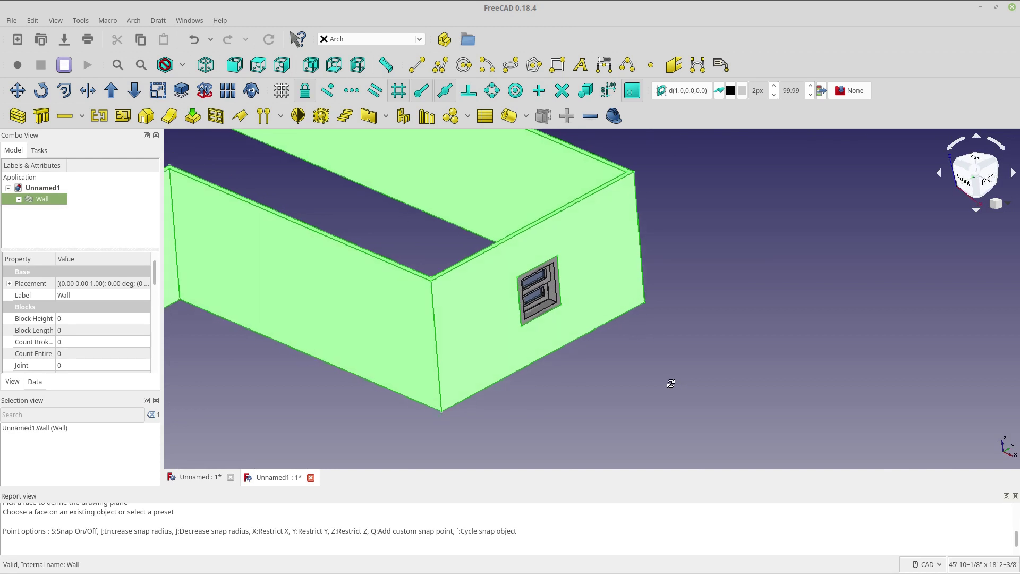
pyautogui.click(623, 356)
pyautogui.click(533, 296)
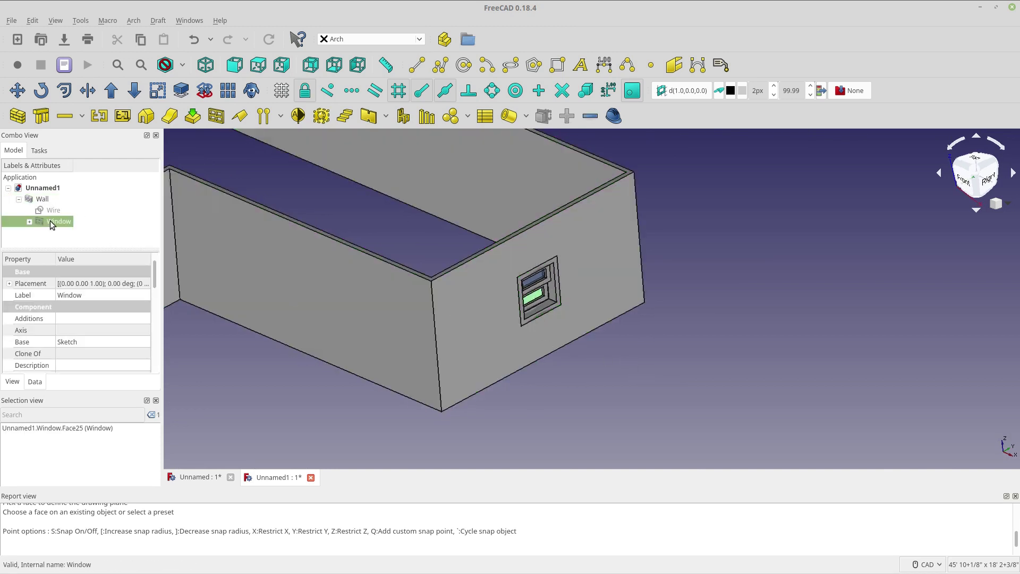
# Step: Centre the window along the end wall by moving it in local X from its bottom midpoint to the midpoint of the wall's base edge
pyautogui.click(53, 219)
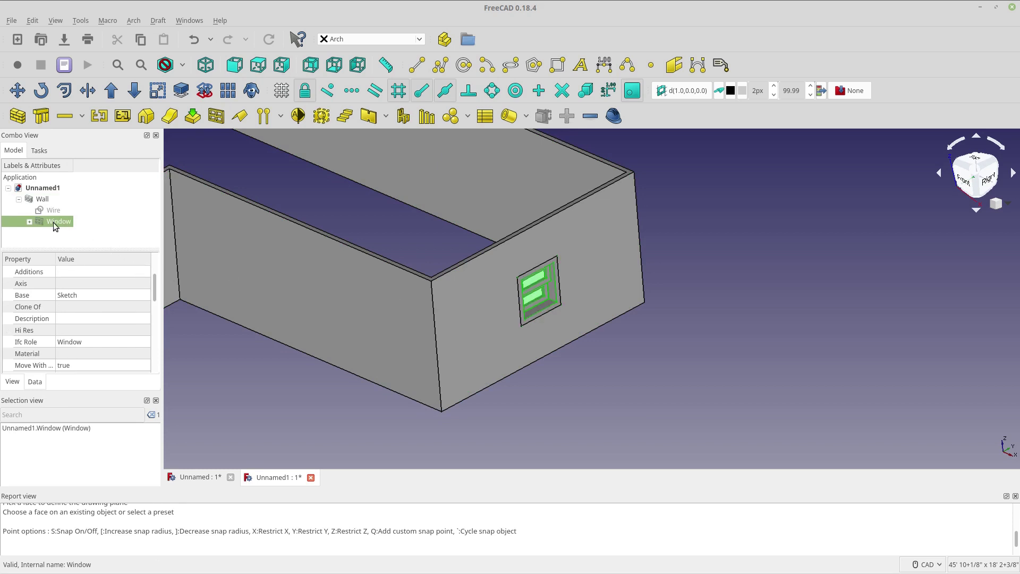
pyautogui.click(17, 91)
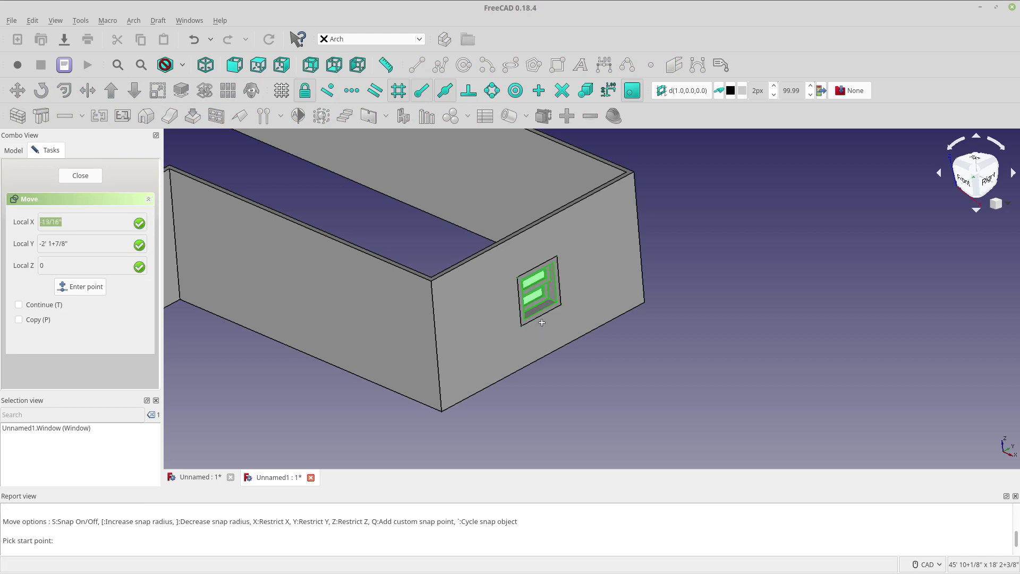
pyautogui.click(542, 314)
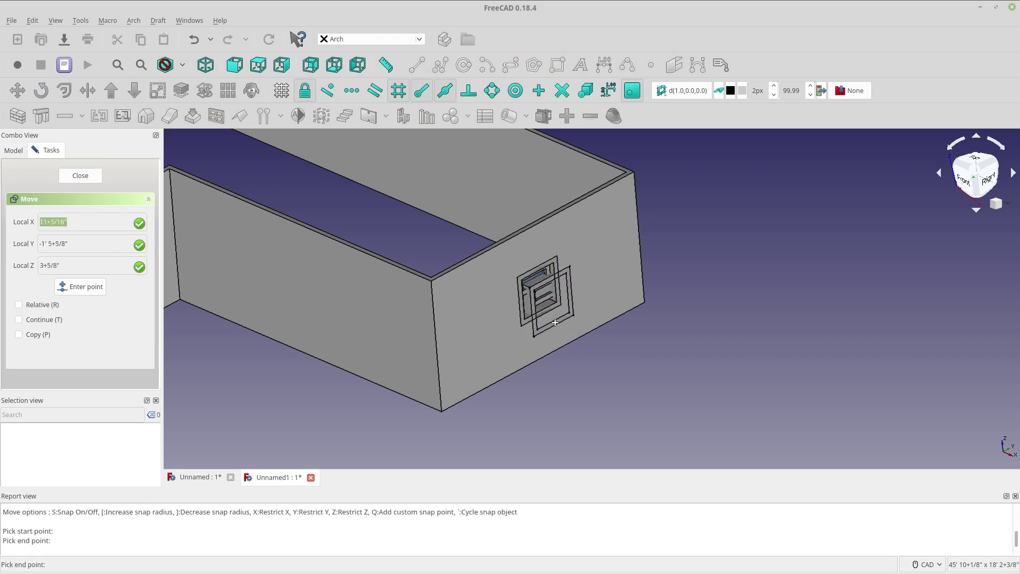
pyautogui.press('y')
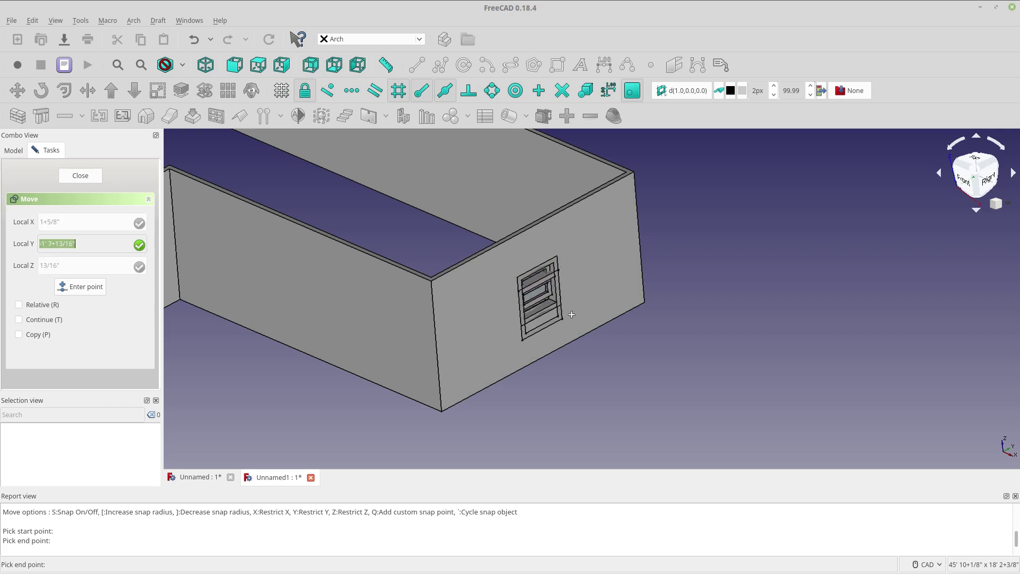
pyautogui.press('x')
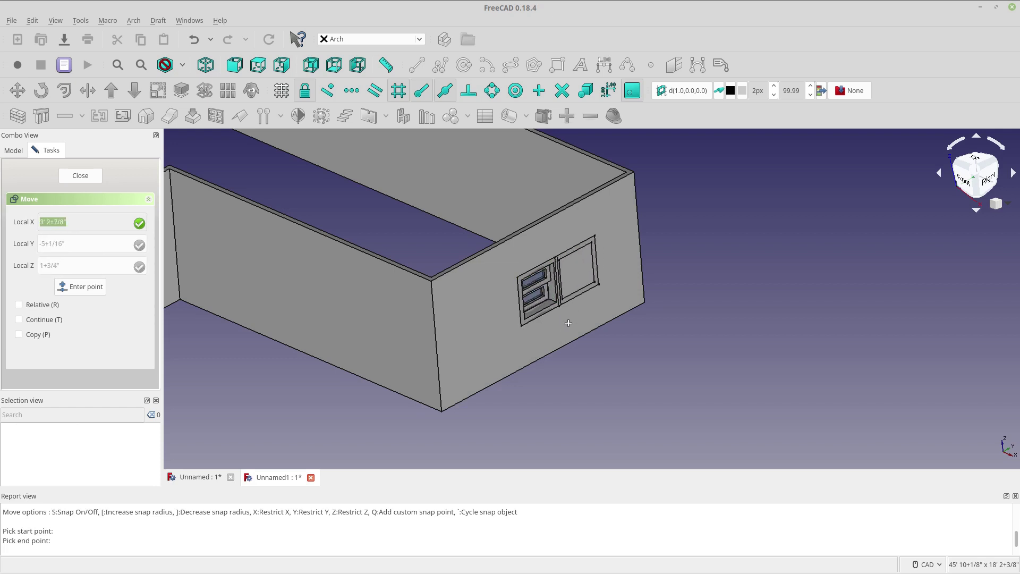
pyautogui.click(562, 347)
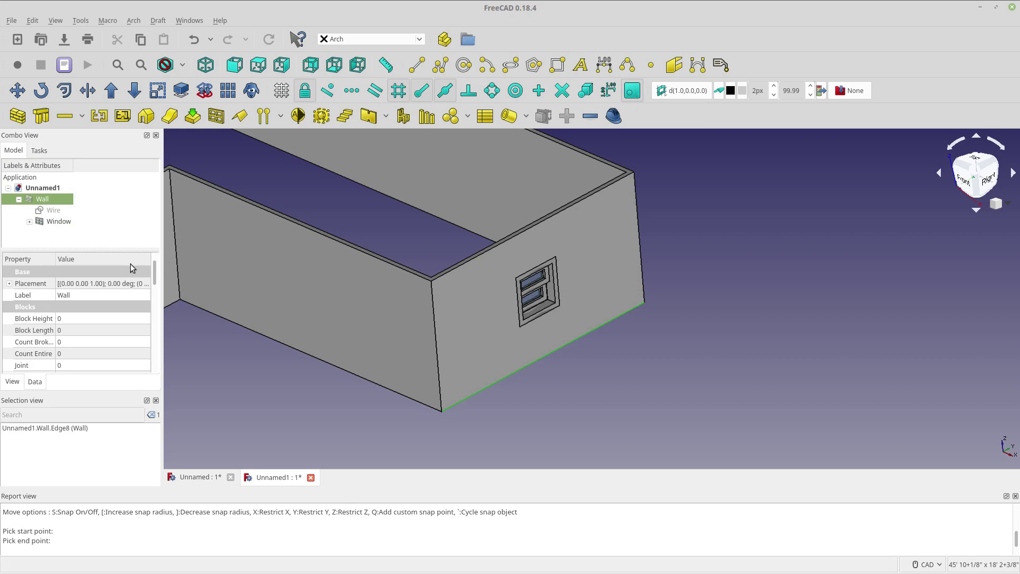
# Step: Centre the window vertically by moving it in local Y from its side edge's midpoint to the midpoint of the wall's vertical corner edge
pyautogui.click(64, 224)
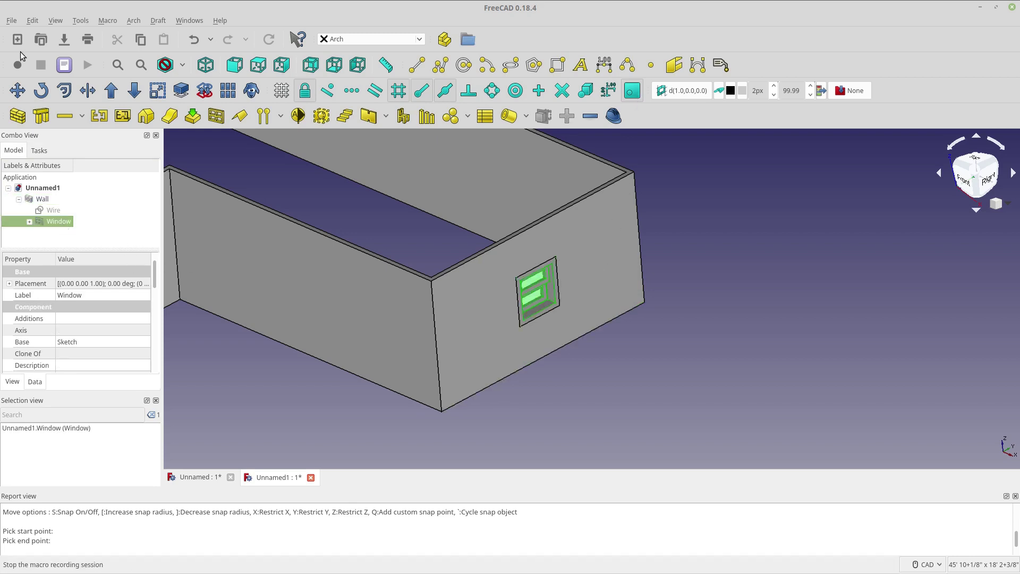
pyautogui.click(18, 90)
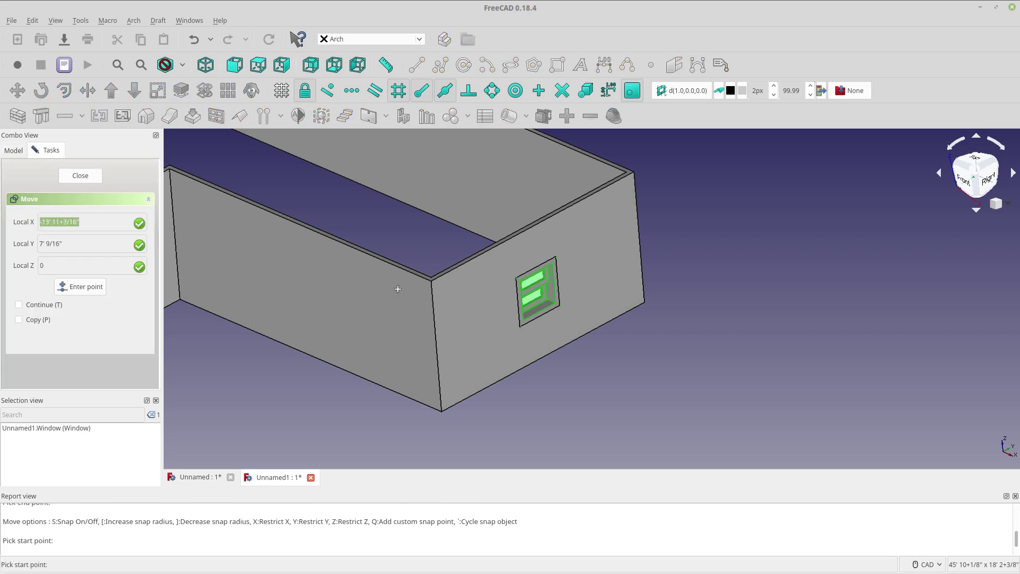
pyautogui.click(519, 307)
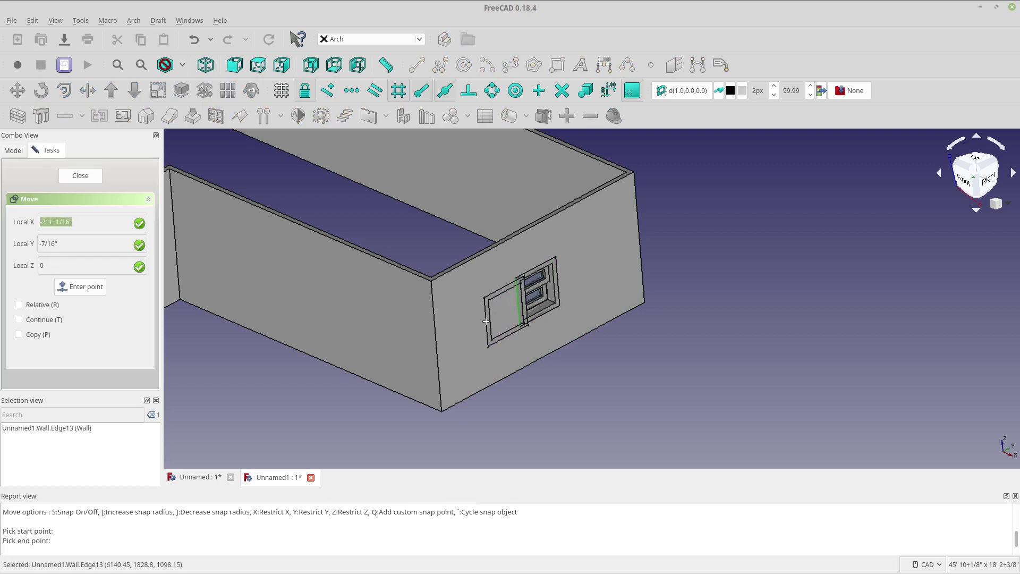
pyautogui.press('y')
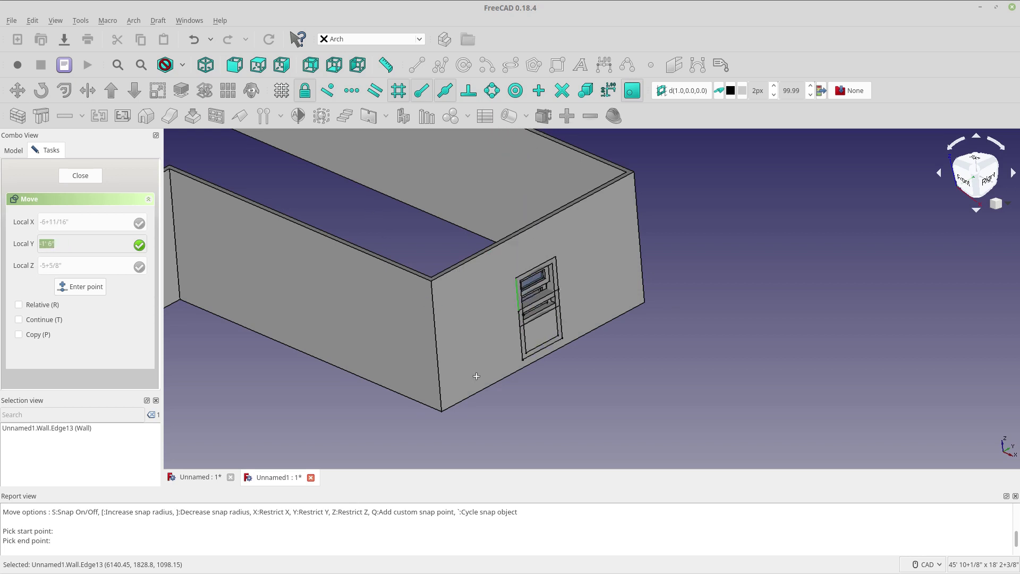
pyautogui.click(436, 346)
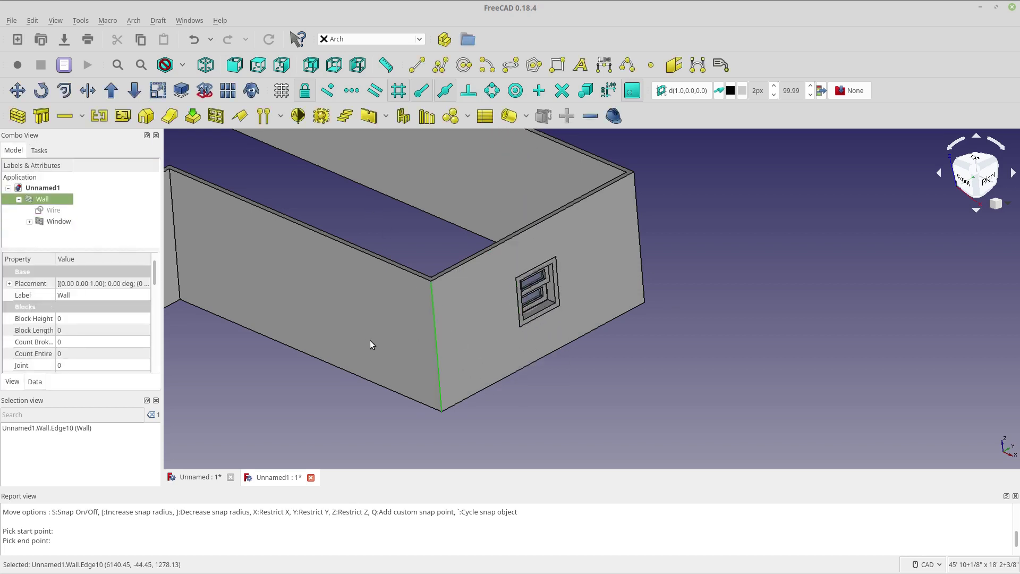
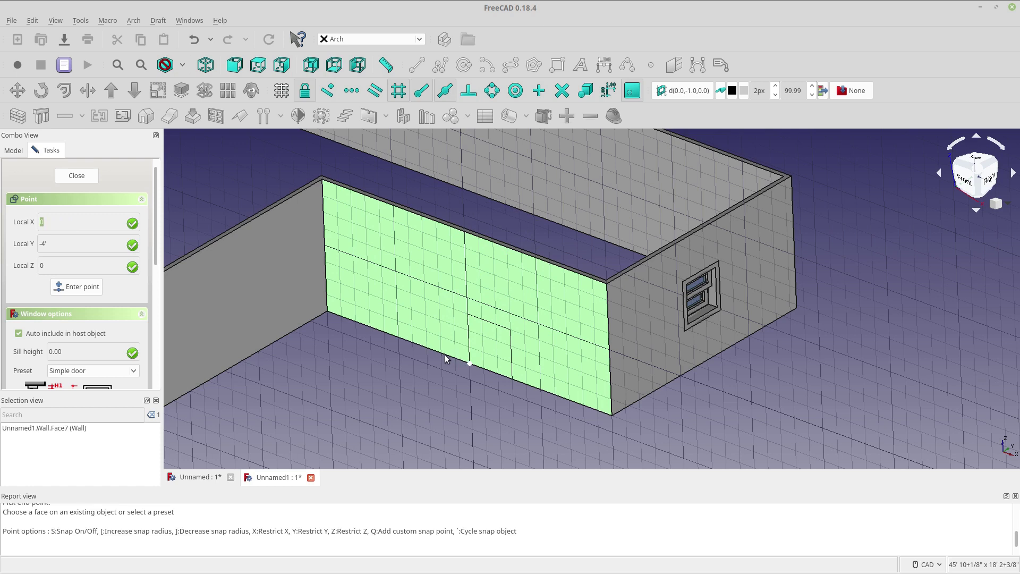
# Step: Place a Simple door at the midpoint of the recessed front wall's base edge and try to set its height to 6'8"
pyautogui.click(445, 355)
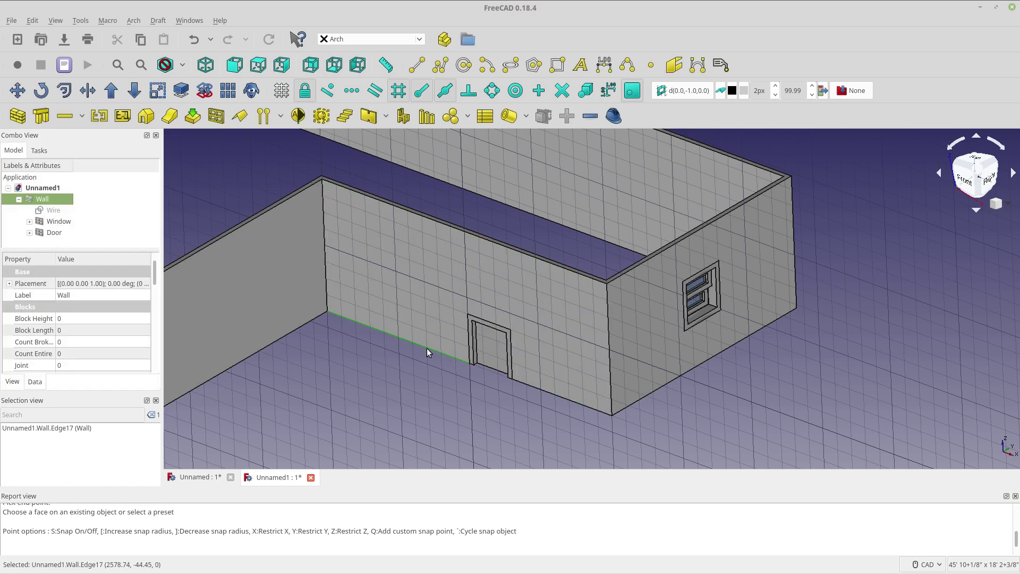
pyautogui.click(58, 233)
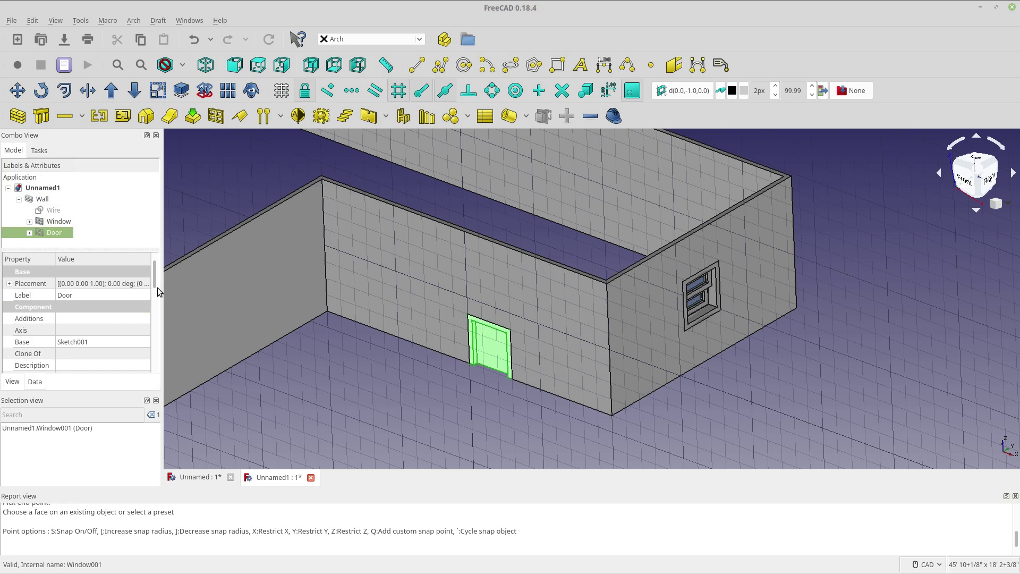
pyautogui.moveTo(154, 285); pyautogui.dragTo(151, 332)
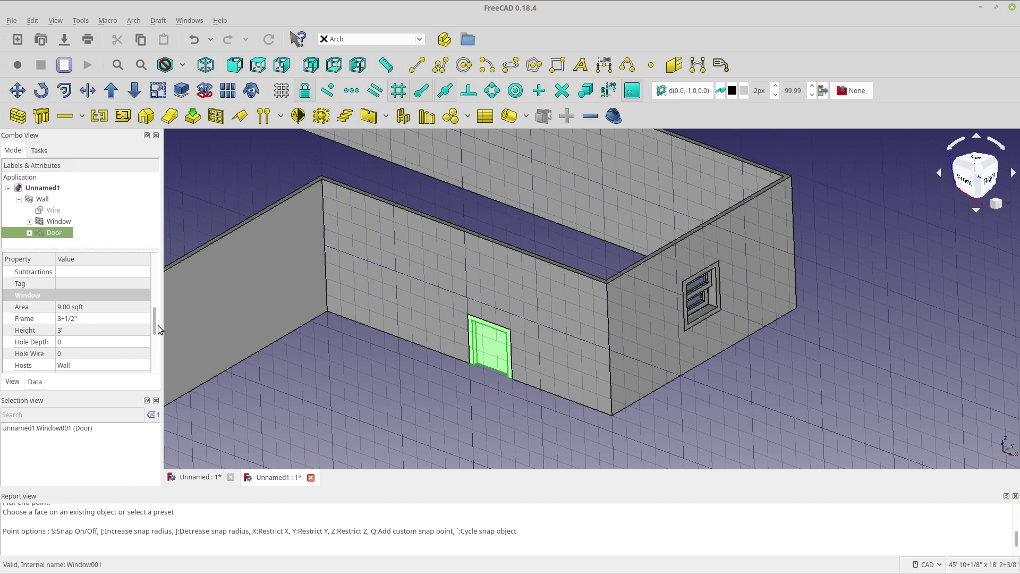
pyautogui.click(126, 332)
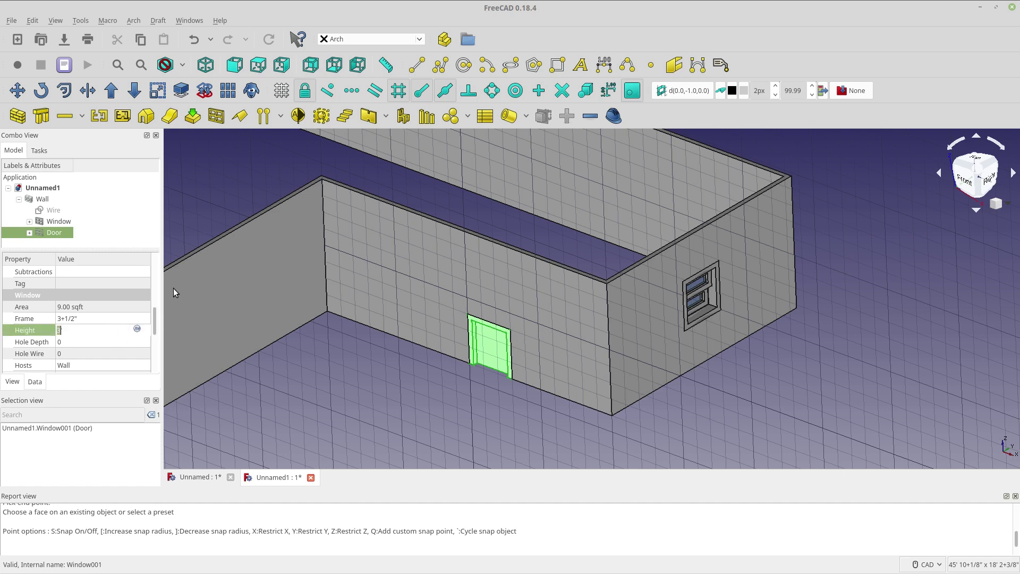
pyautogui.write('6\'8"')
pyautogui.press('Return')
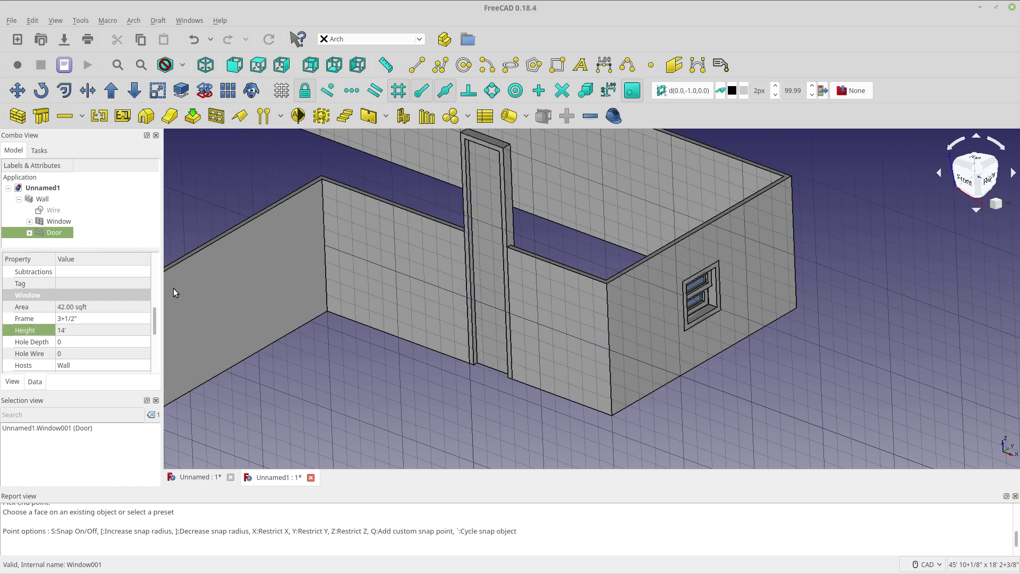
# Step: Set the height of the door in the recessed front wall to 6'8"
pyautogui.click(96, 327)
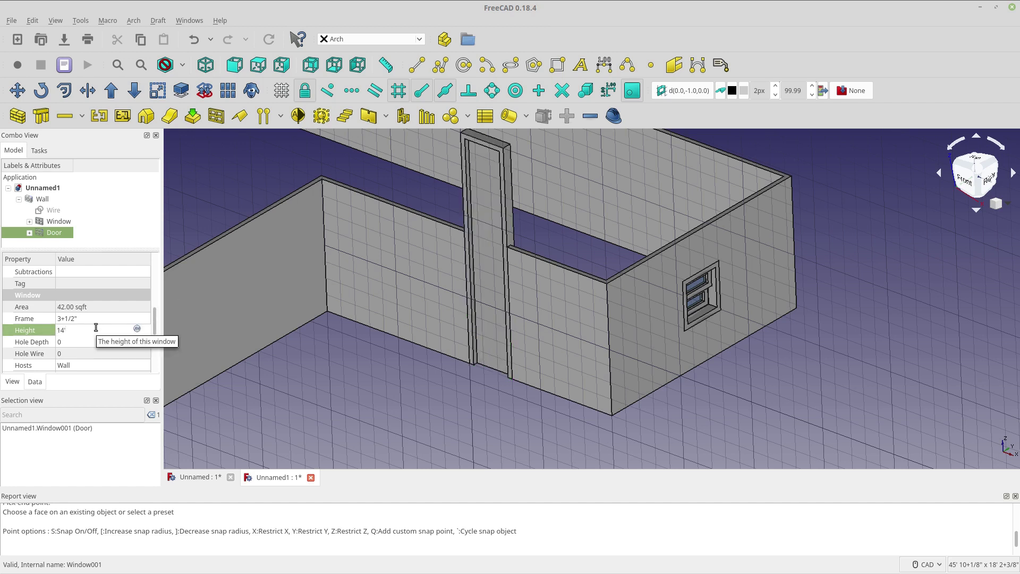
pyautogui.press('BackSpace')
pyautogui.press('BackSpace')
pyautogui.press('BackSpace')
pyautogui.write("6'8")
pyautogui.press('Return')
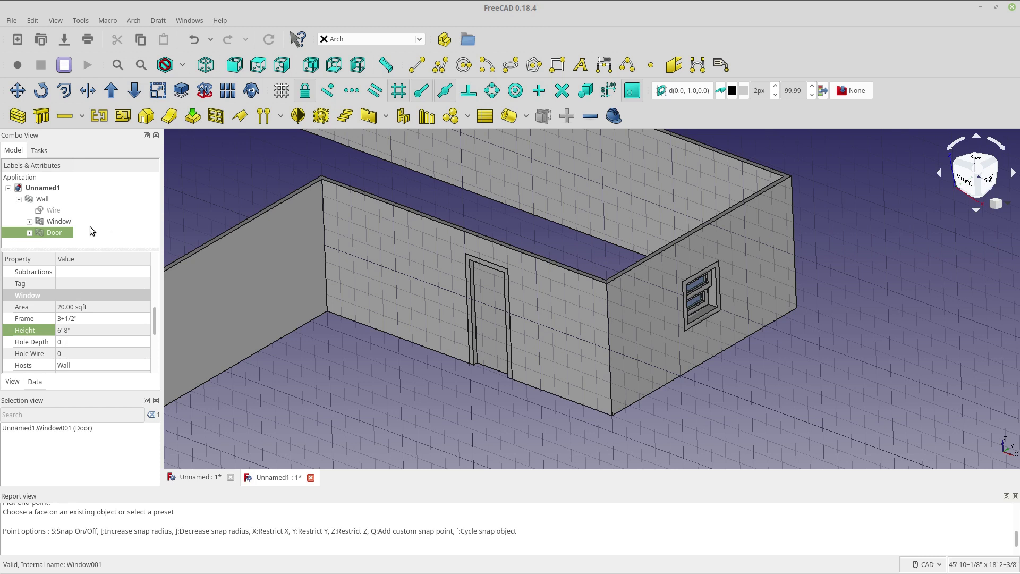
pyautogui.scroll(-2, 250, 325)
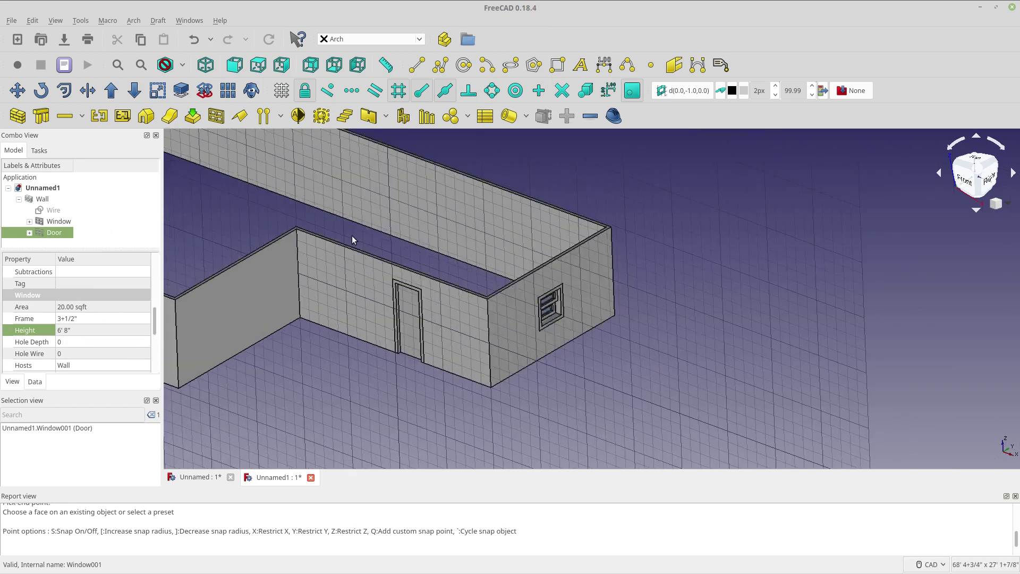
pyautogui.scroll(2, 354, 360)
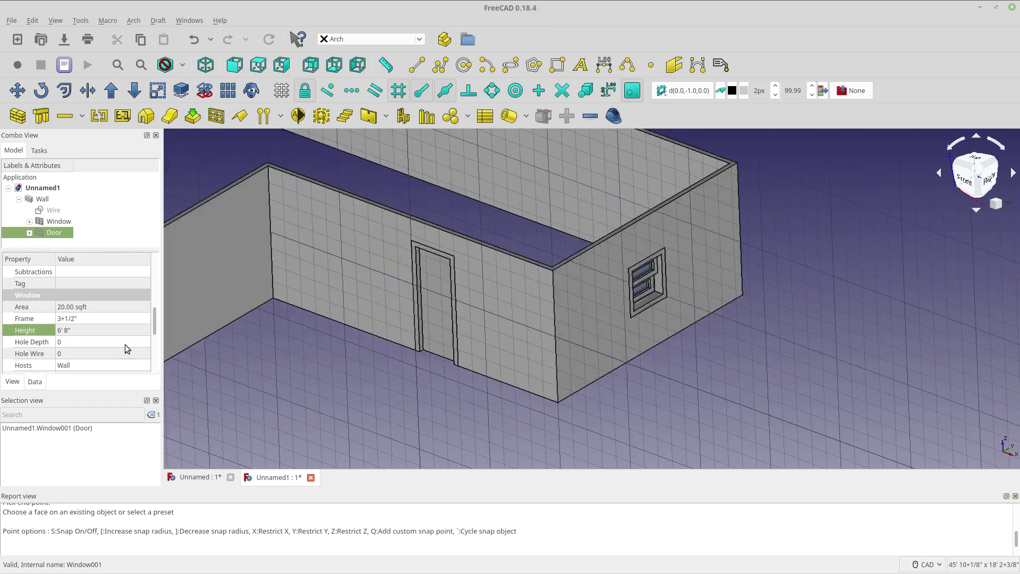
# Step: Centre the door along the recessed front wall by moving it in local X from its bottom midpoint to the wall's base midpoint
pyautogui.click(24, 88)
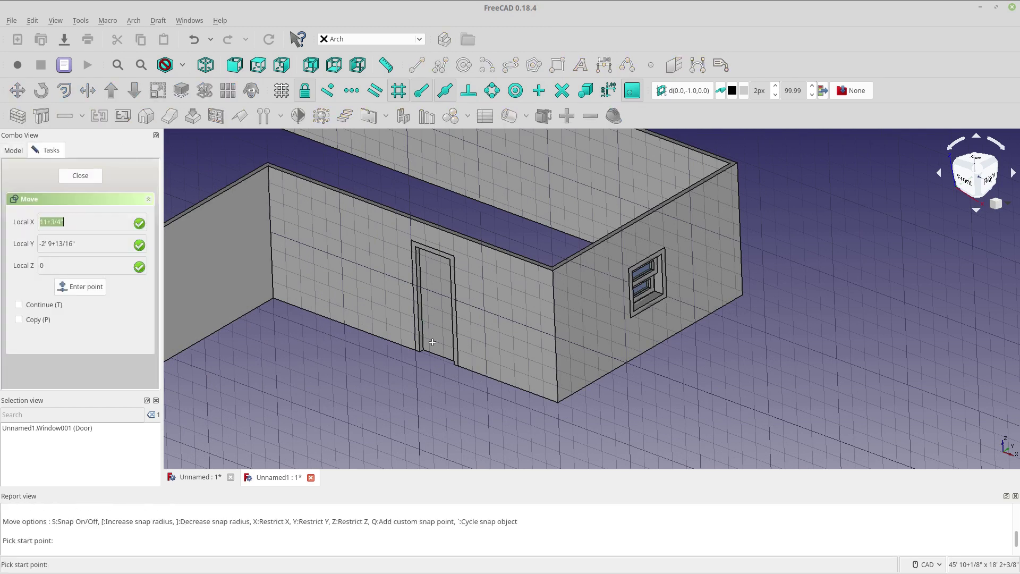
pyautogui.click(81, 176)
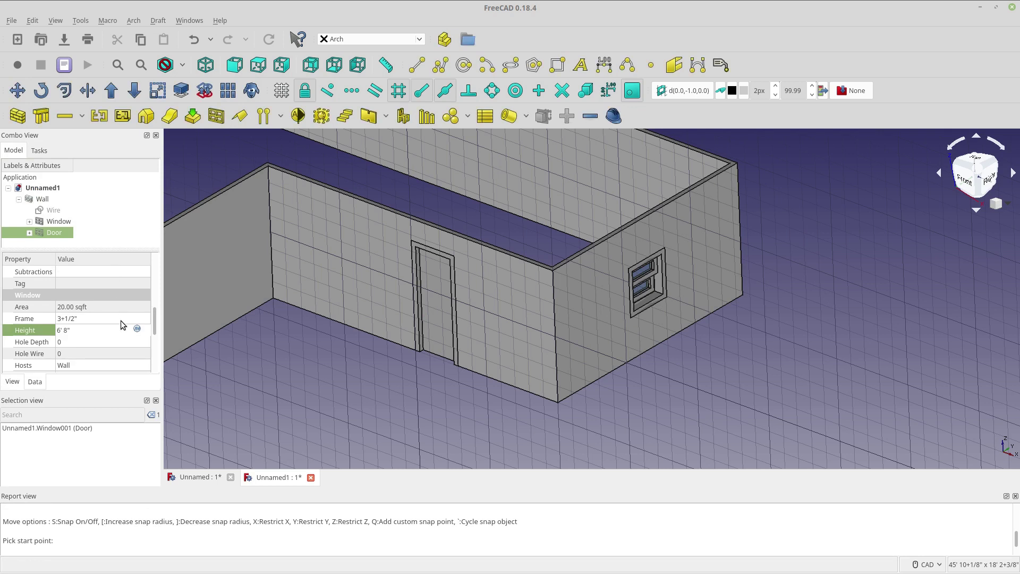
pyautogui.click(18, 90)
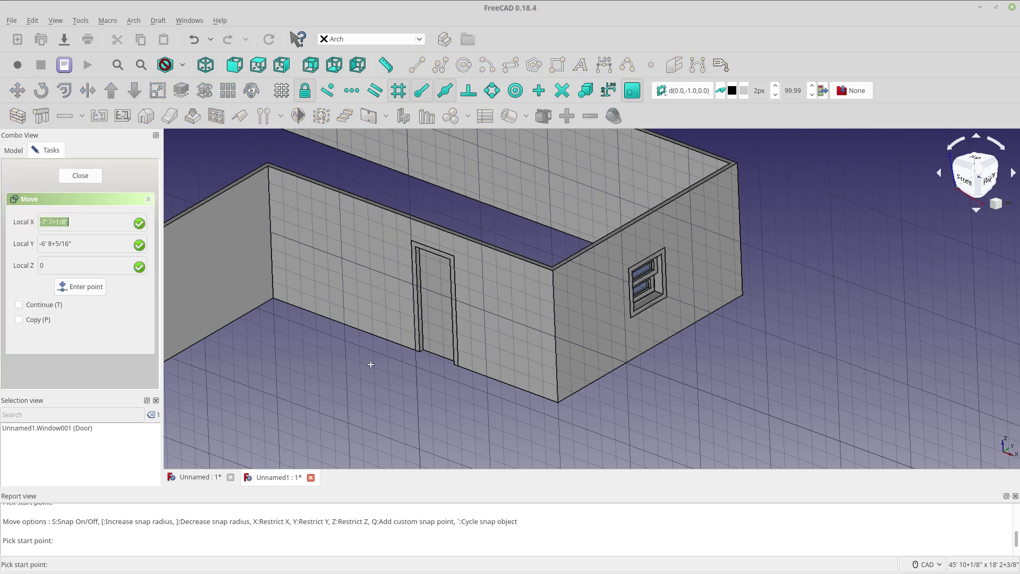
pyautogui.click(438, 360)
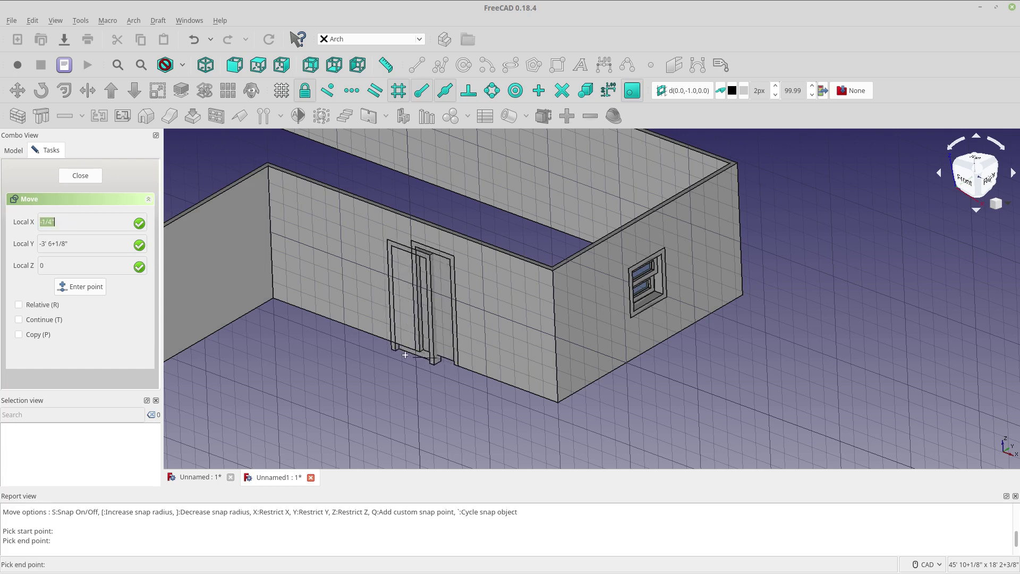
pyautogui.press('y')
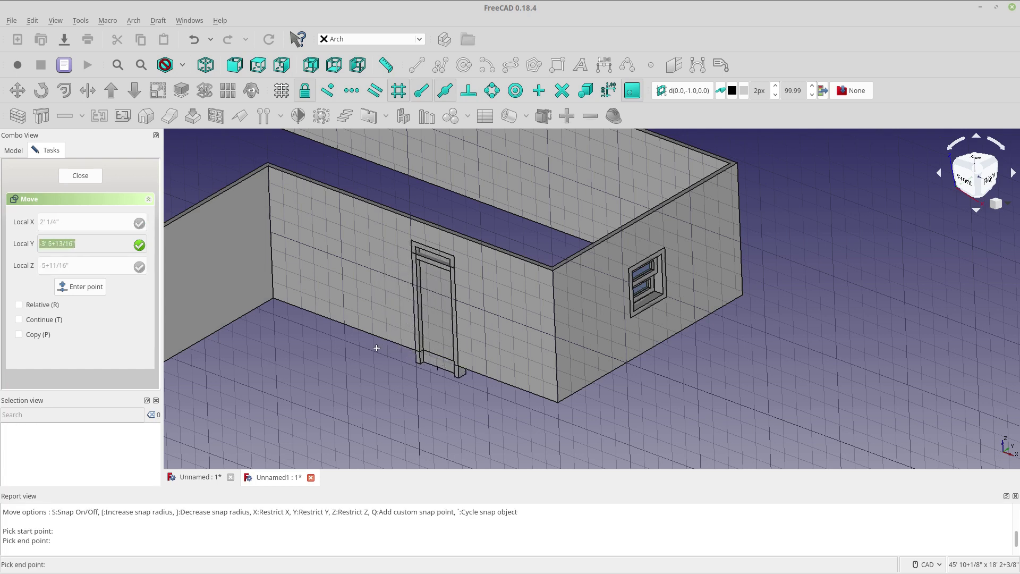
pyautogui.press('y')
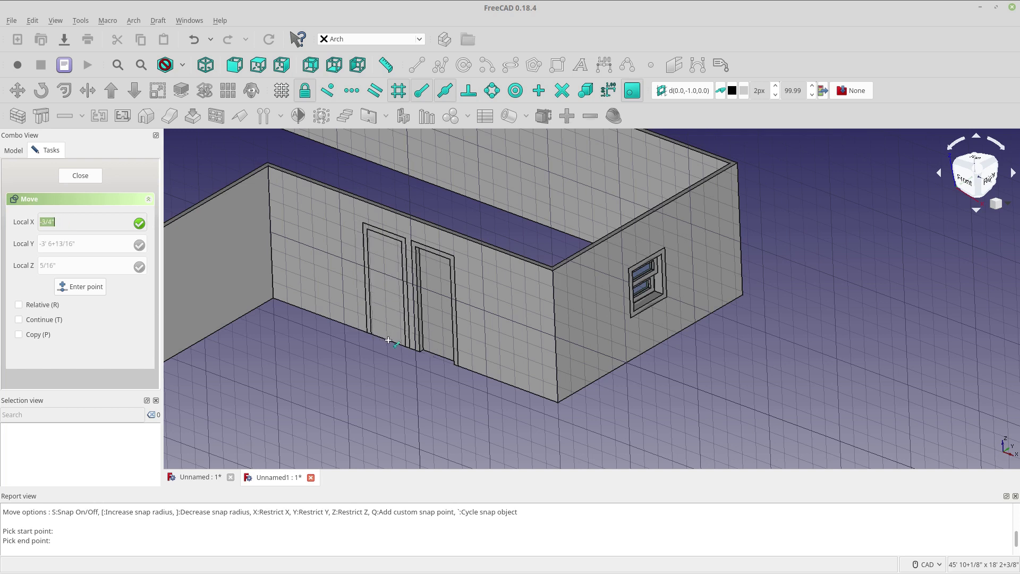
pyautogui.click(386, 341)
pyautogui.scroll(-3, 350, 382)
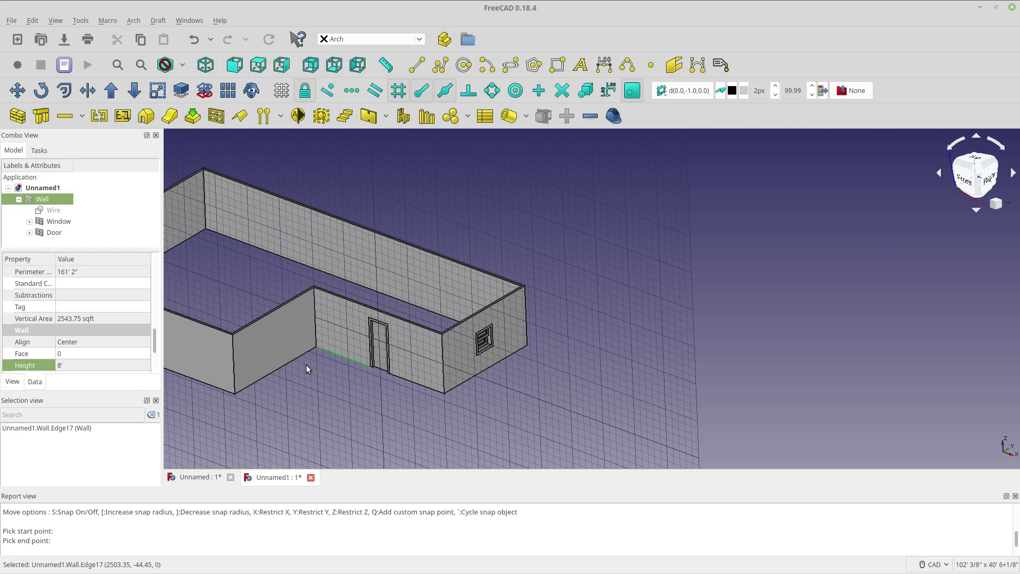
# Step: Align the working plane to the outer face of the projecting front wall
pyautogui.scroll(-2, 324, 378)
pyautogui.click(235, 355)
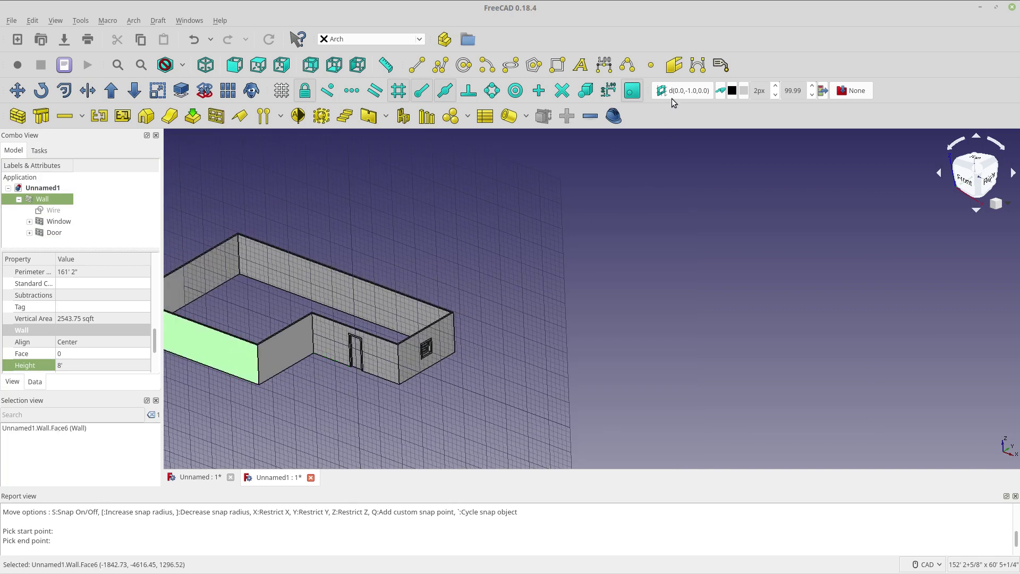
pyautogui.scroll(2, 258, 315)
pyautogui.scroll(2, 475, 280)
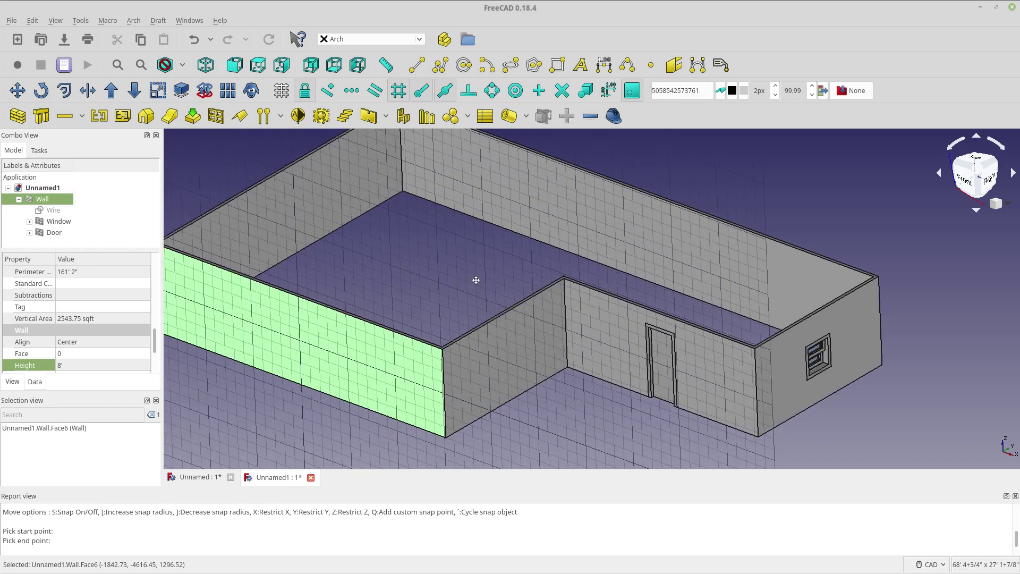
pyautogui.scroll(-3, 542, 233)
pyautogui.scroll(3, 445, 270)
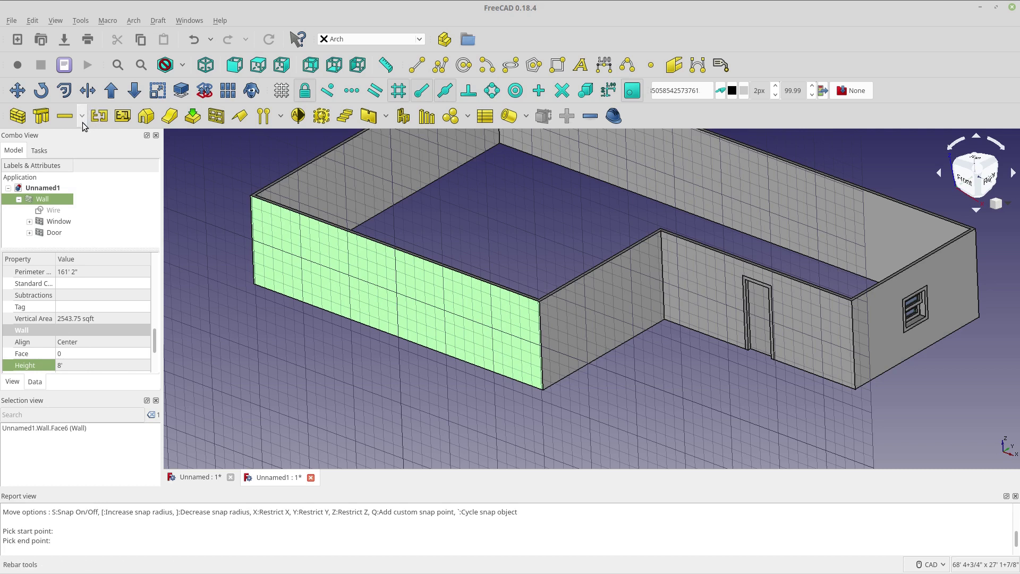
# Step: Place a Sash 2-pane window on the projecting front wall, near its left end
pyautogui.click(216, 115)
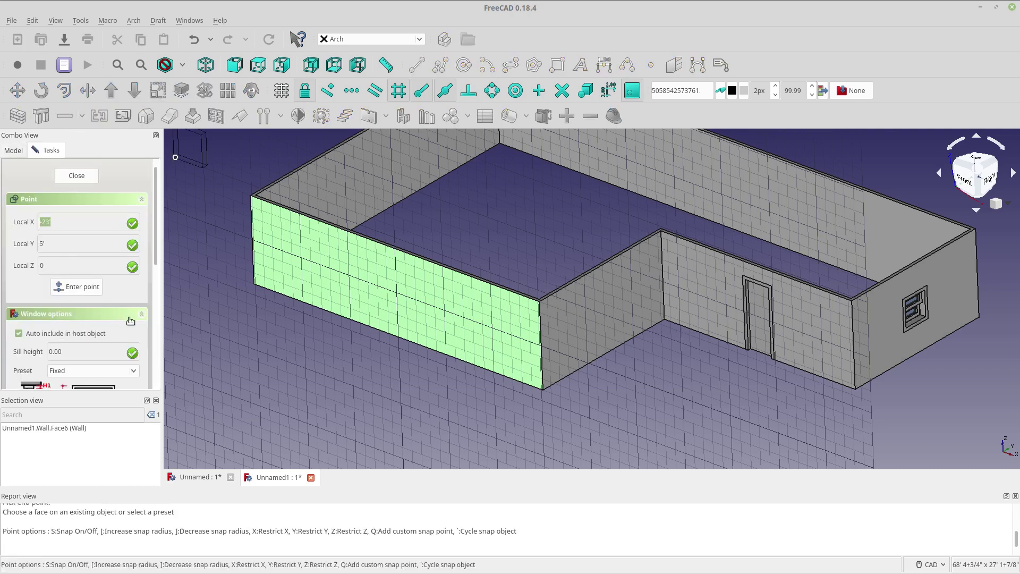
pyautogui.click(133, 372)
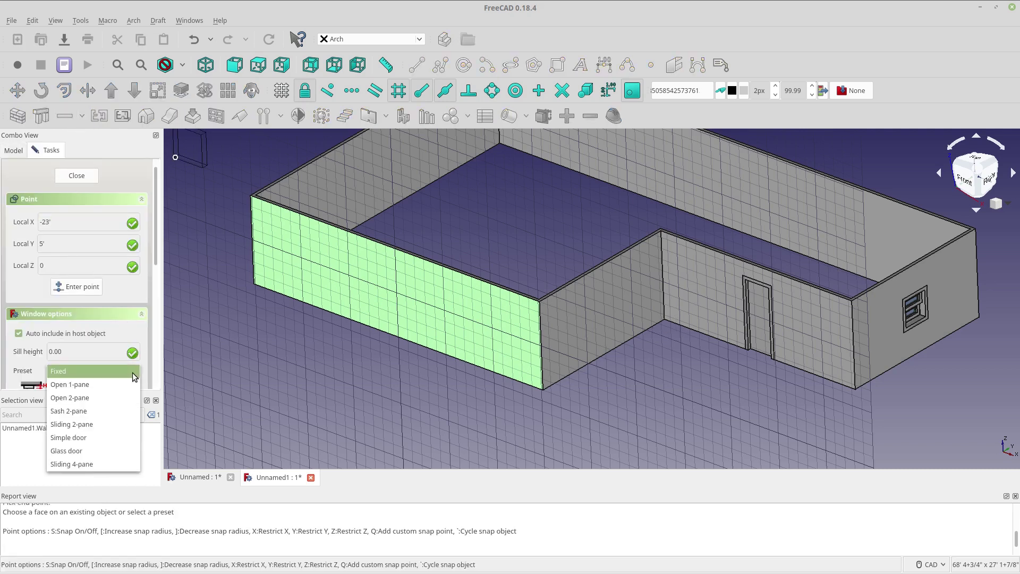
pyautogui.click(109, 406)
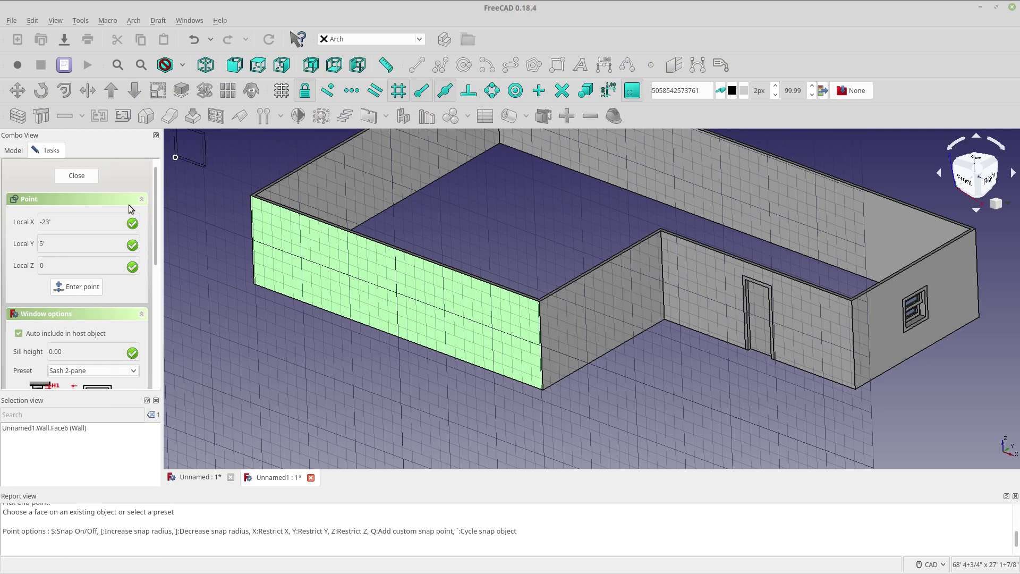
pyautogui.click(290, 270)
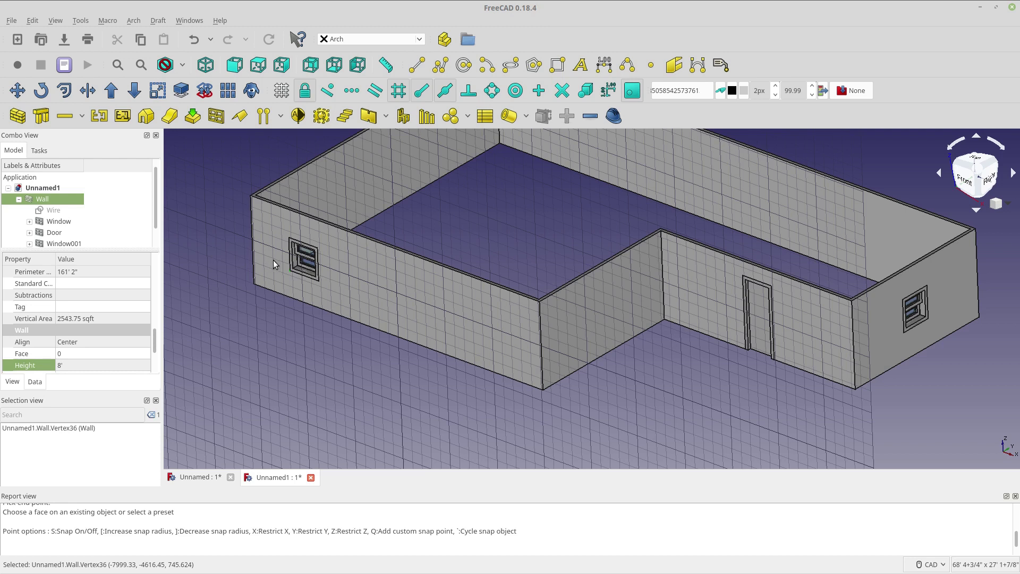
# Step: Centre the new sash window vertically by moving it in local Y from its side edge's midpoint to the midpoint of the wall's vertical corner edge
pyautogui.scroll(-1, 154, 213)
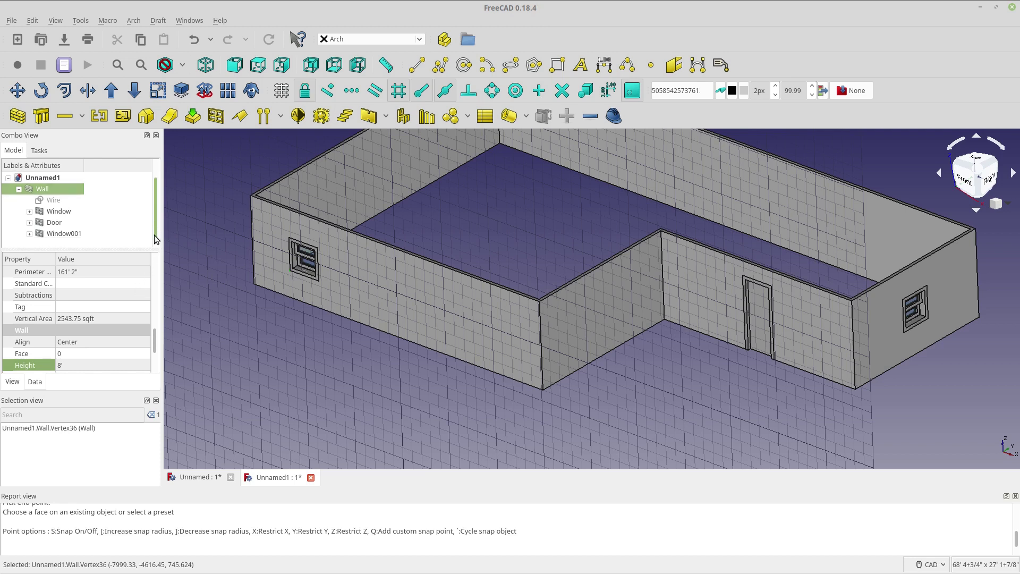
pyautogui.click(69, 234)
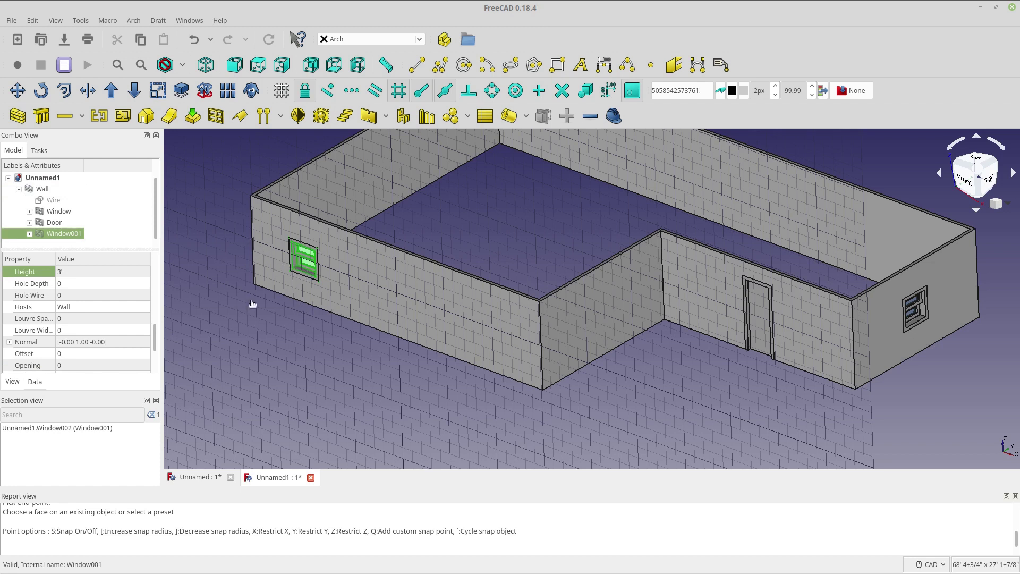
pyautogui.click(273, 293)
pyautogui.scroll(3, 271, 287)
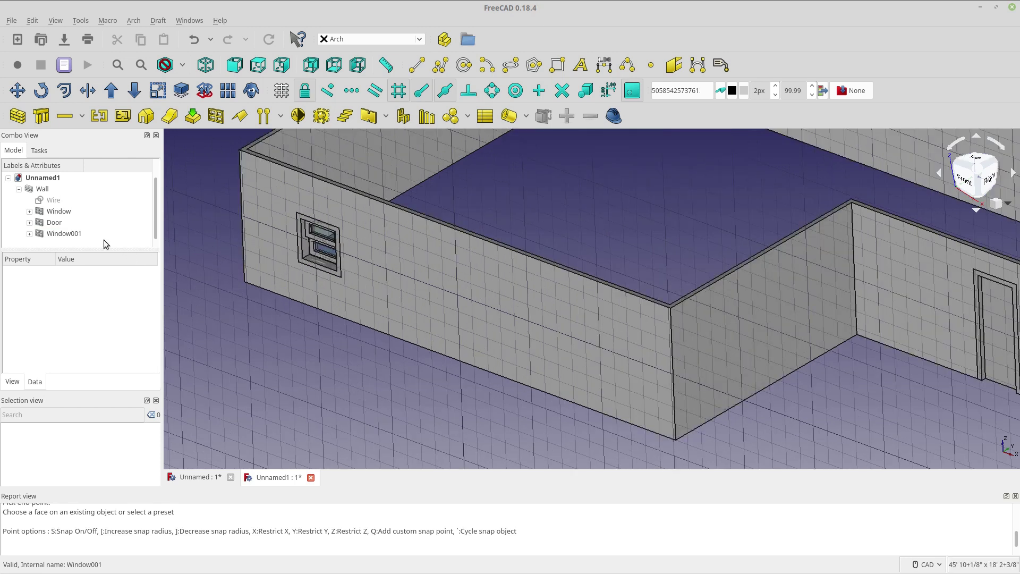
pyautogui.click(78, 232)
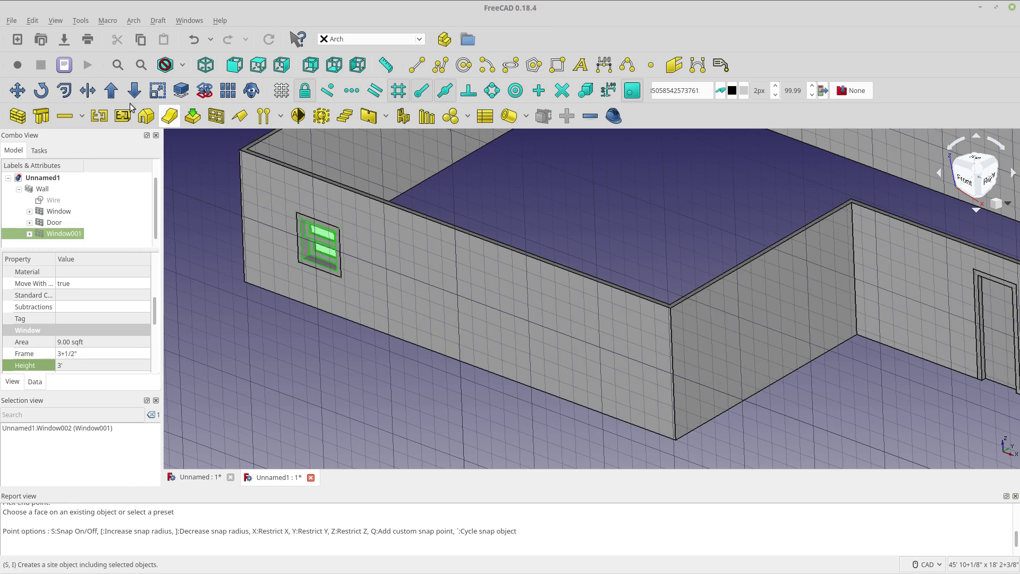
pyautogui.click(17, 91)
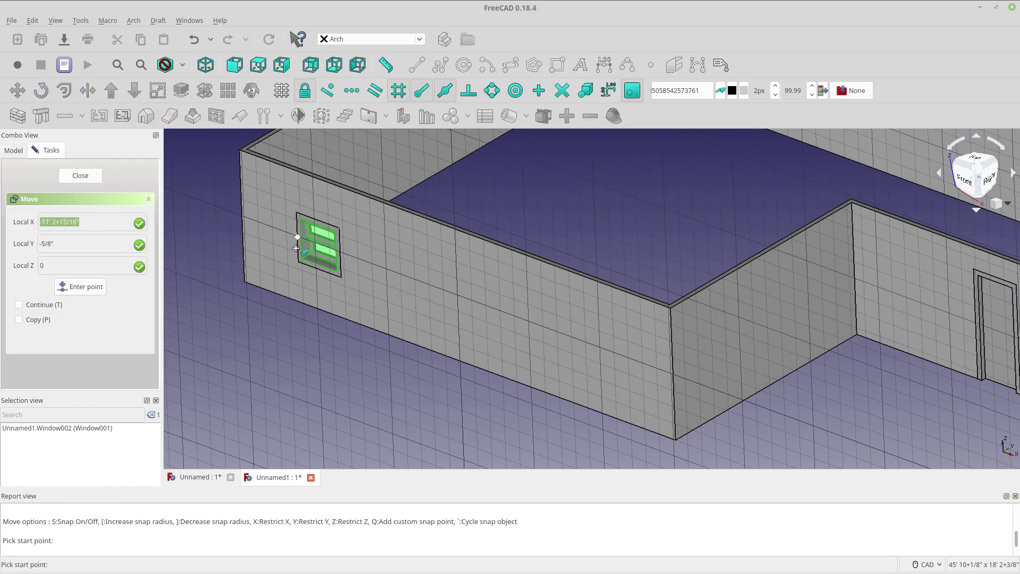
pyautogui.click(297, 237)
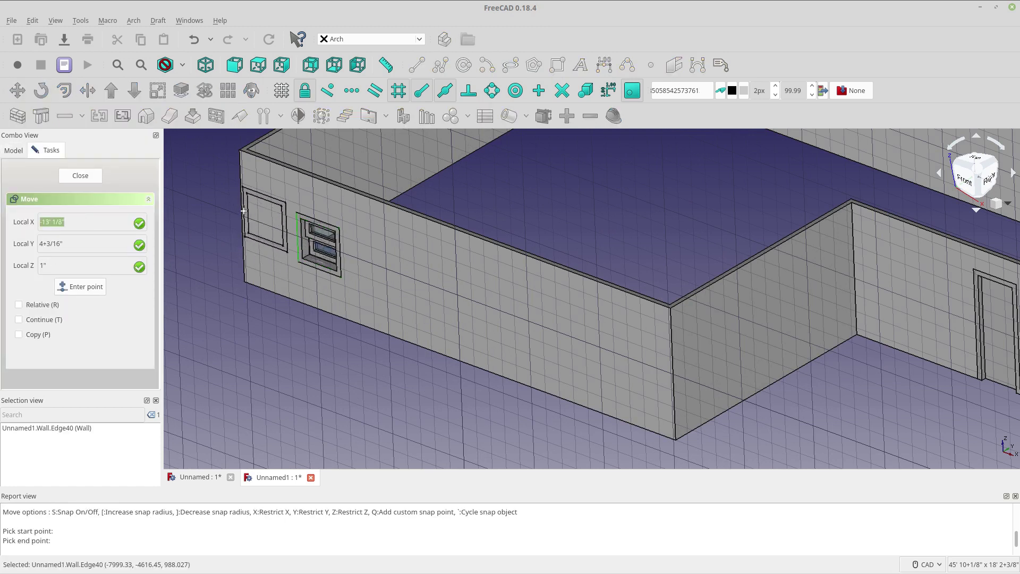
pyautogui.write('y0.00')
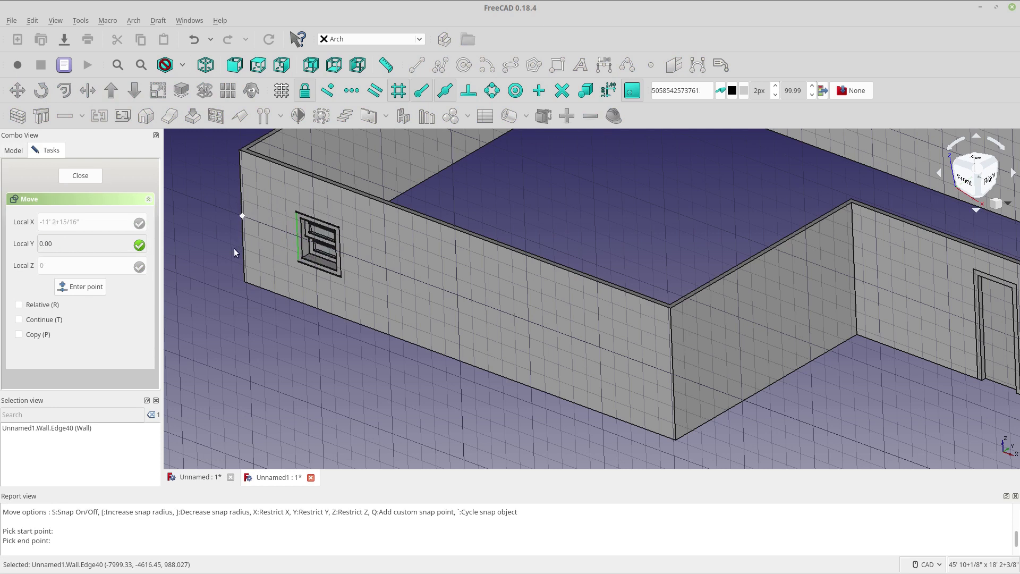
pyautogui.press('Return')
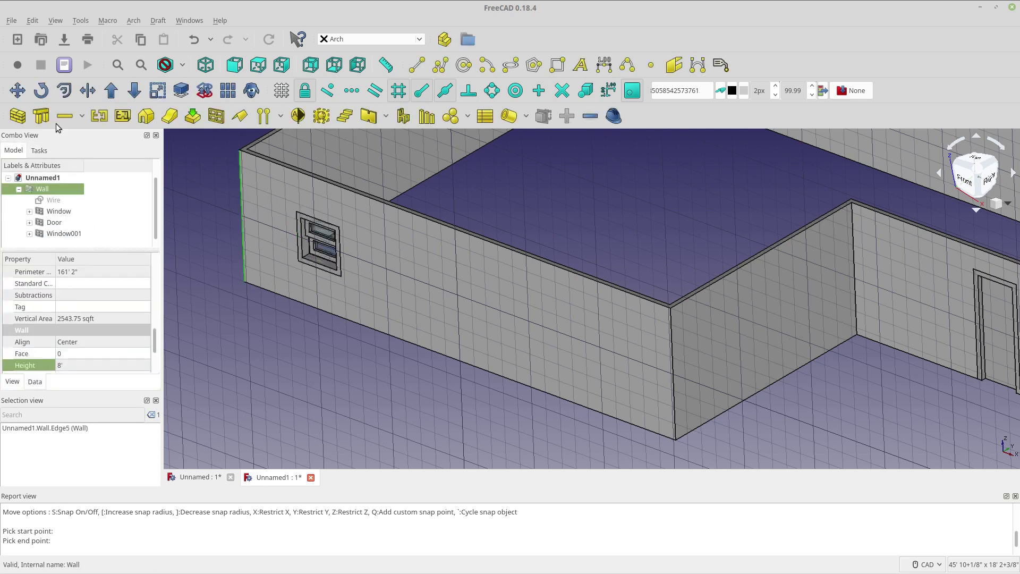
# Step: Place a second Sash 2-pane window directly beside the first, starting at the first window's lower right corner
pyautogui.click(215, 116)
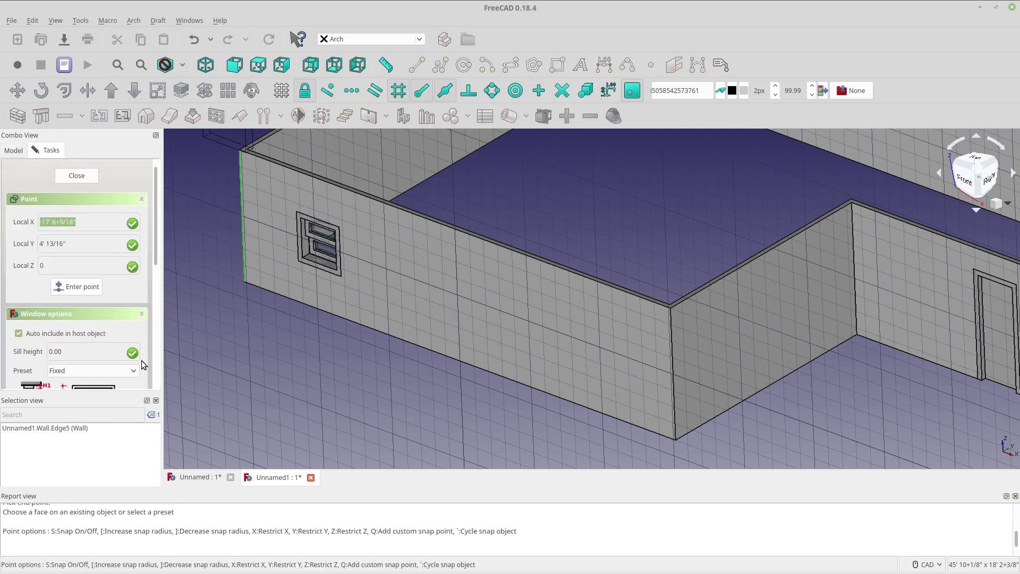
pyautogui.click(133, 372)
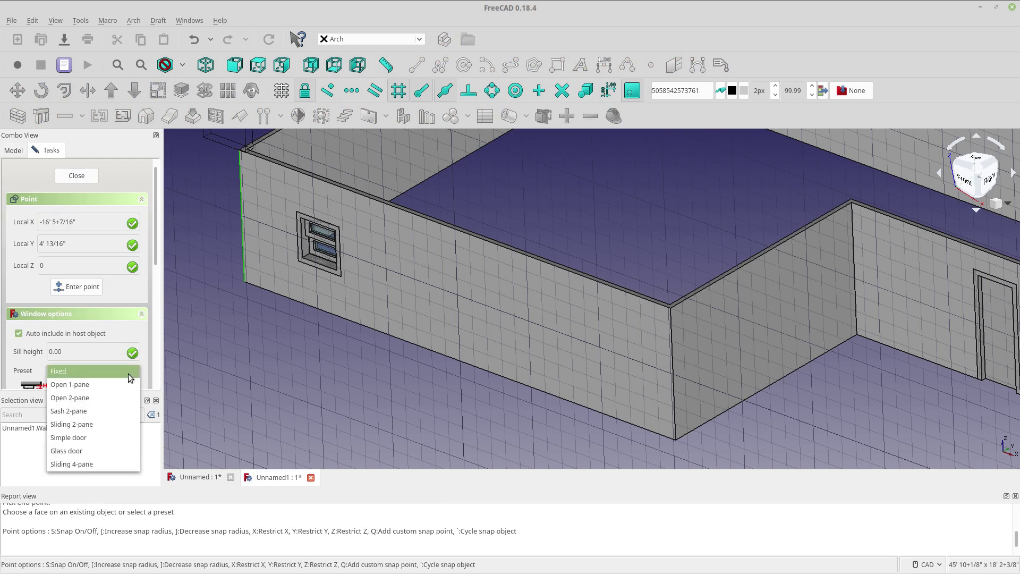
pyautogui.click(107, 414)
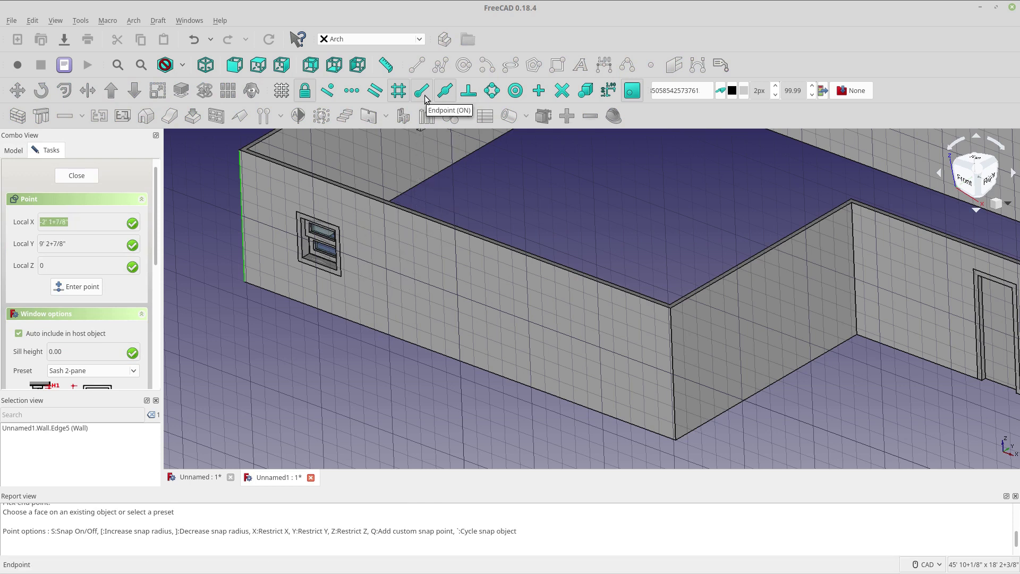
pyautogui.click(342, 273)
pyautogui.scroll(-3, 380, 321)
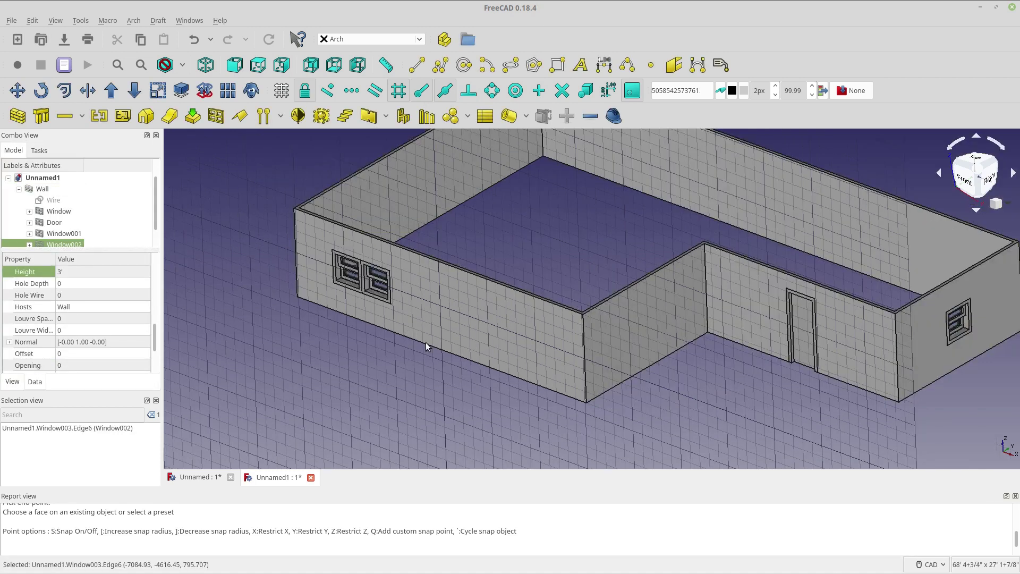
# Step: Place a Fixed window on the projecting front wall, to the right of the two sash windows
pyautogui.scroll(2, 425, 343)
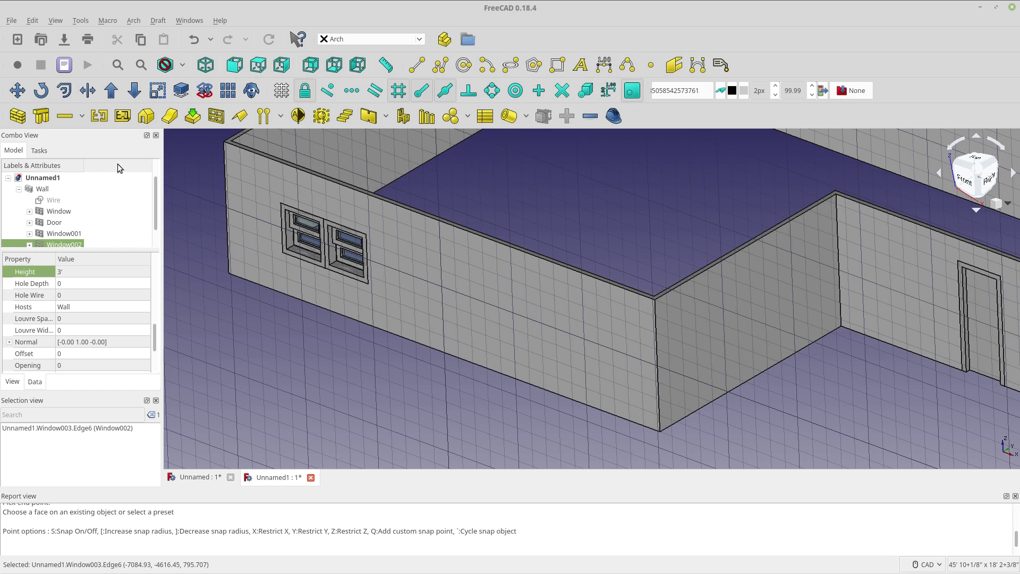
pyautogui.click(216, 116)
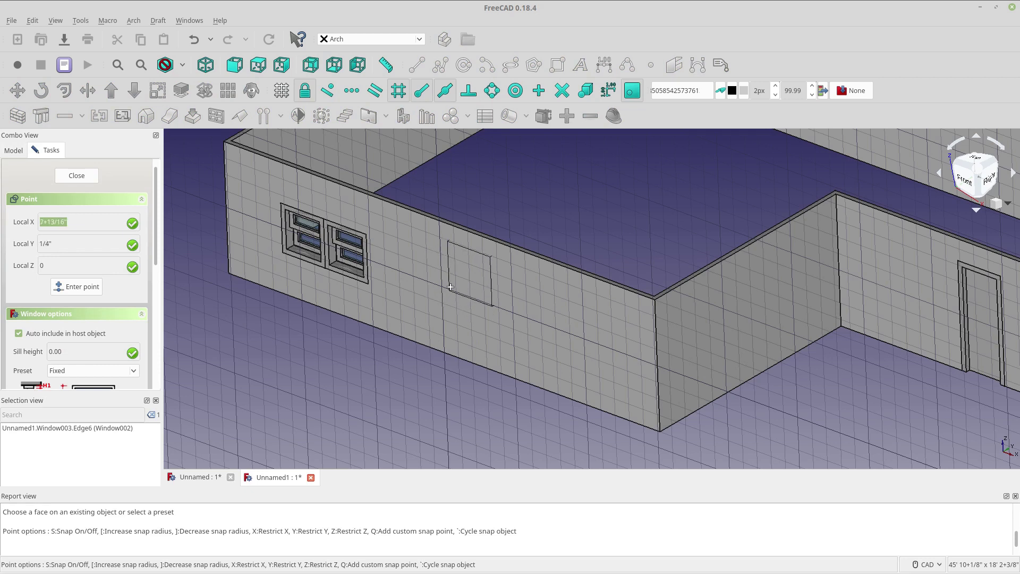
pyautogui.click(366, 349)
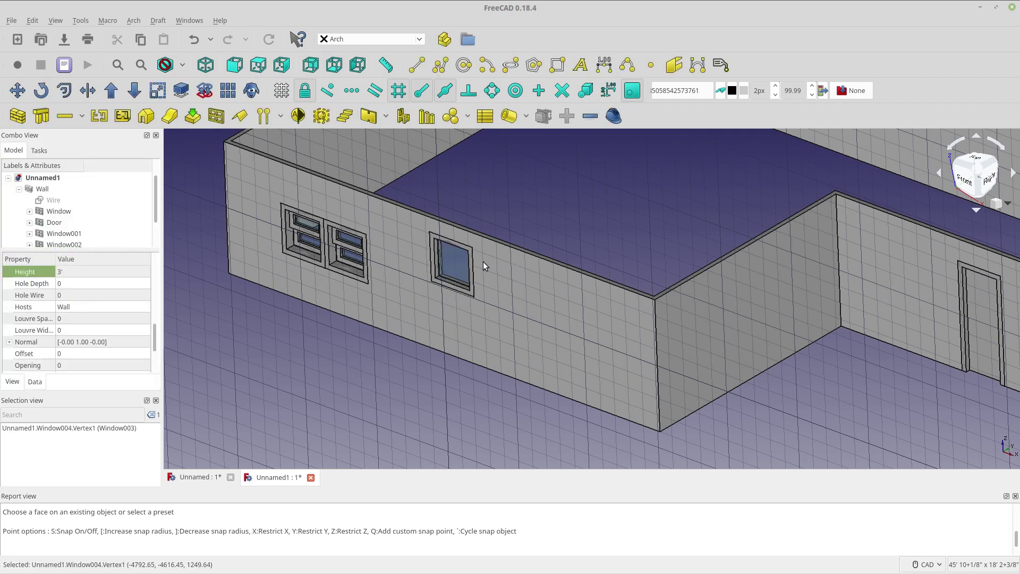
# Step: Move the Fixed window in local Y from its lower left corner to level with the adjacent sash window's lower right corner
pyautogui.click(18, 90)
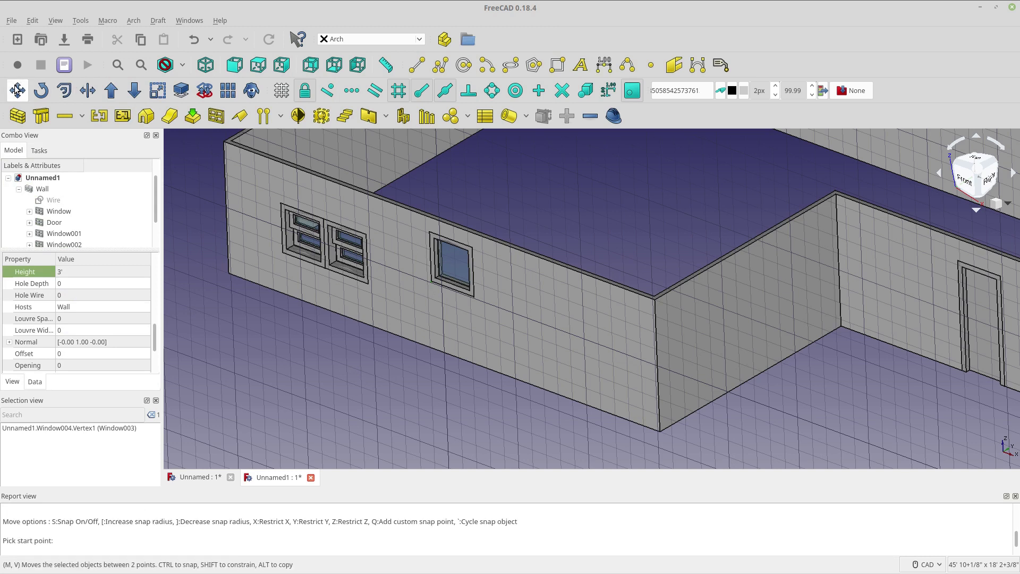
pyautogui.click(430, 280)
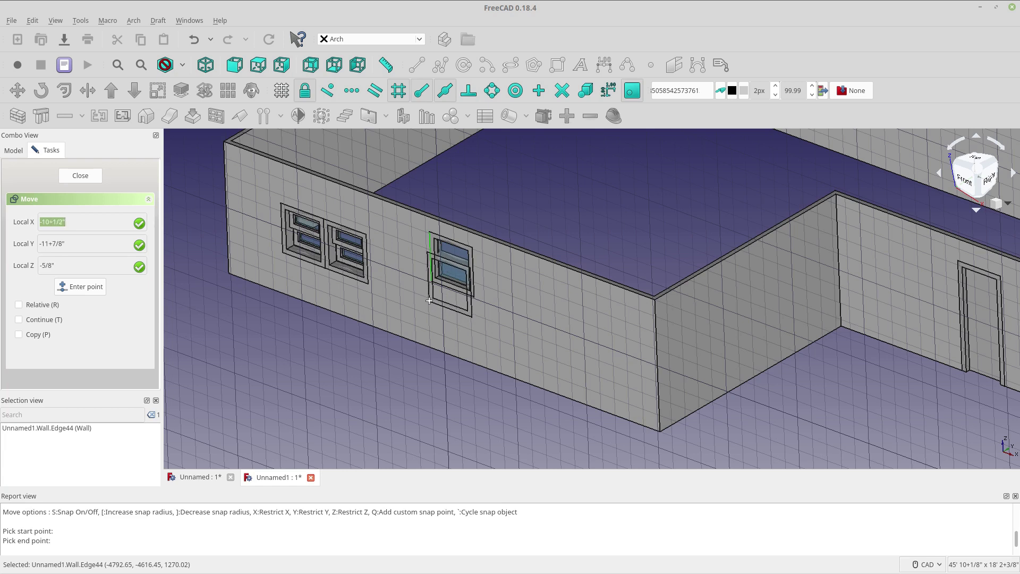
pyautogui.press('y')
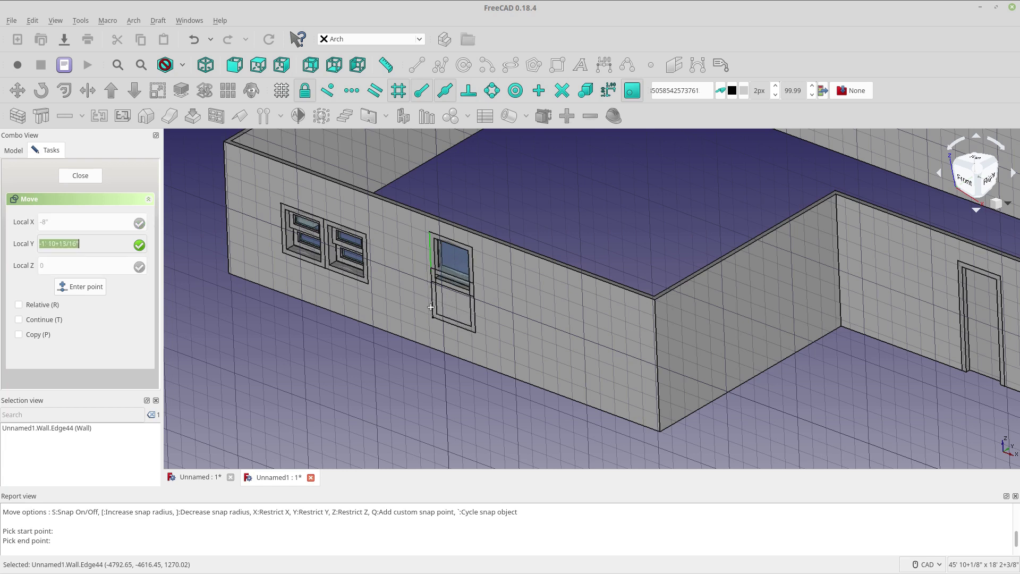
pyautogui.click(368, 275)
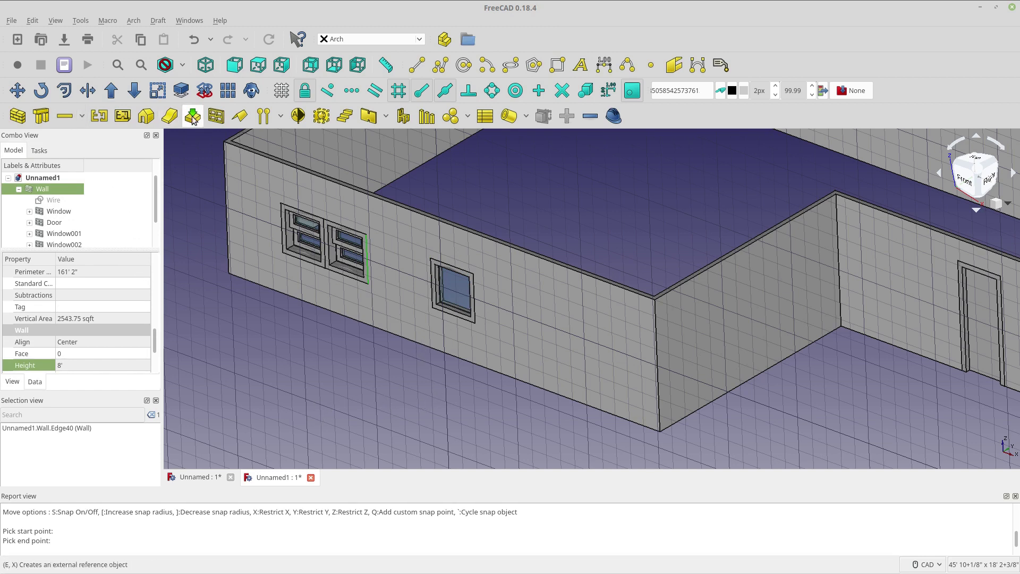
# Step: Place a second Fixed window directly beside the first, starting at the first Fixed window's lower right corner
pyautogui.click(216, 116)
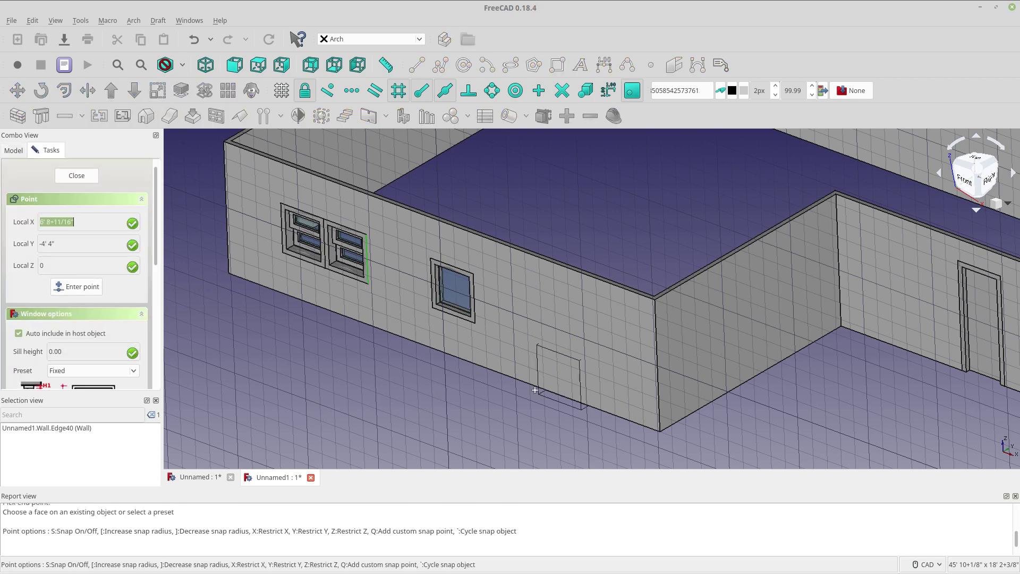
pyautogui.click(473, 318)
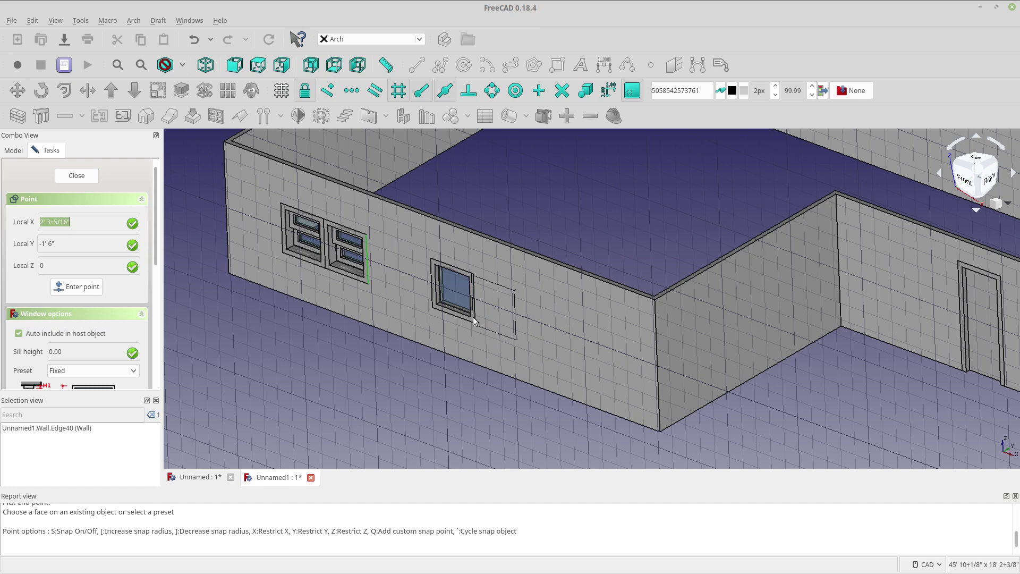
pyautogui.click(466, 360)
pyautogui.scroll(-2, 466, 360)
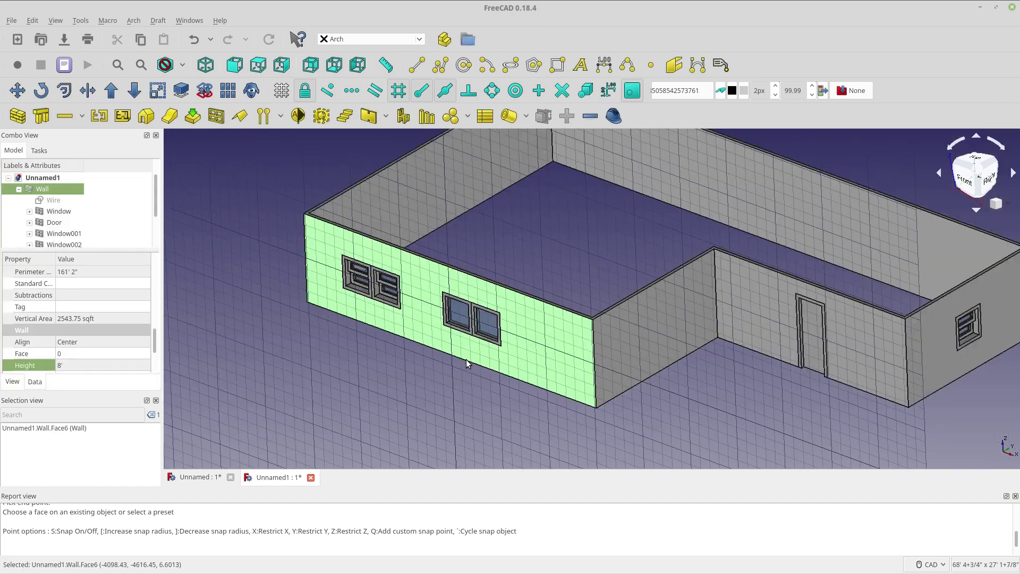
pyautogui.click(637, 404)
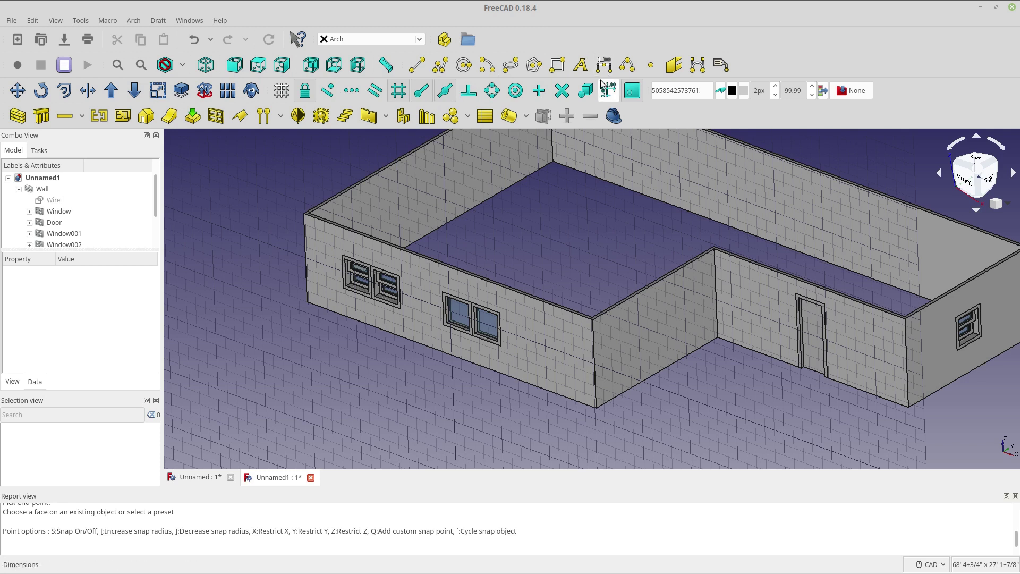
pyautogui.scroll(2, 827, 318)
pyautogui.scroll(-3, 818, 313)
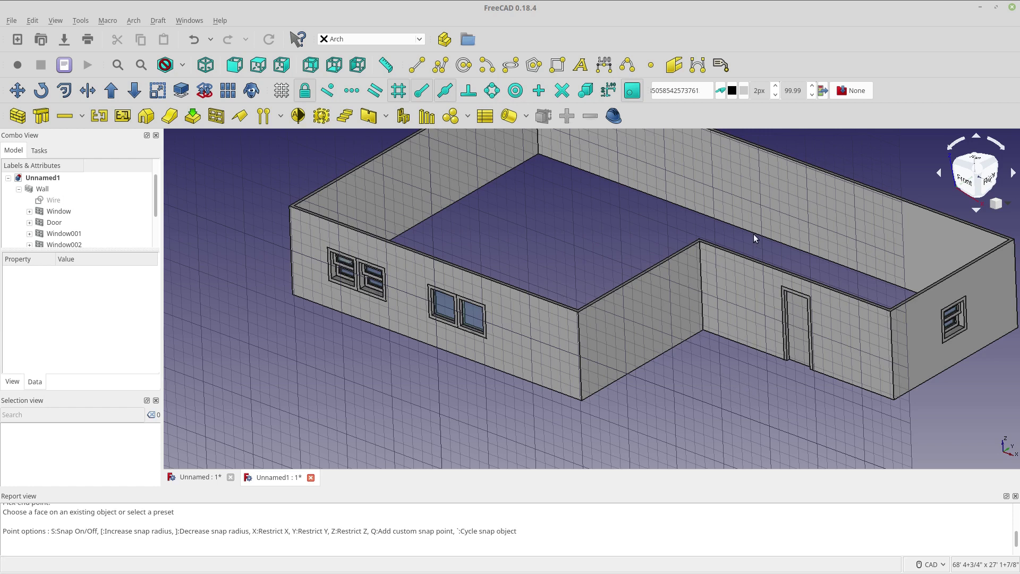
# Step: Switch to the top view and set the working plane to XY (top)
pyautogui.click(977, 158)
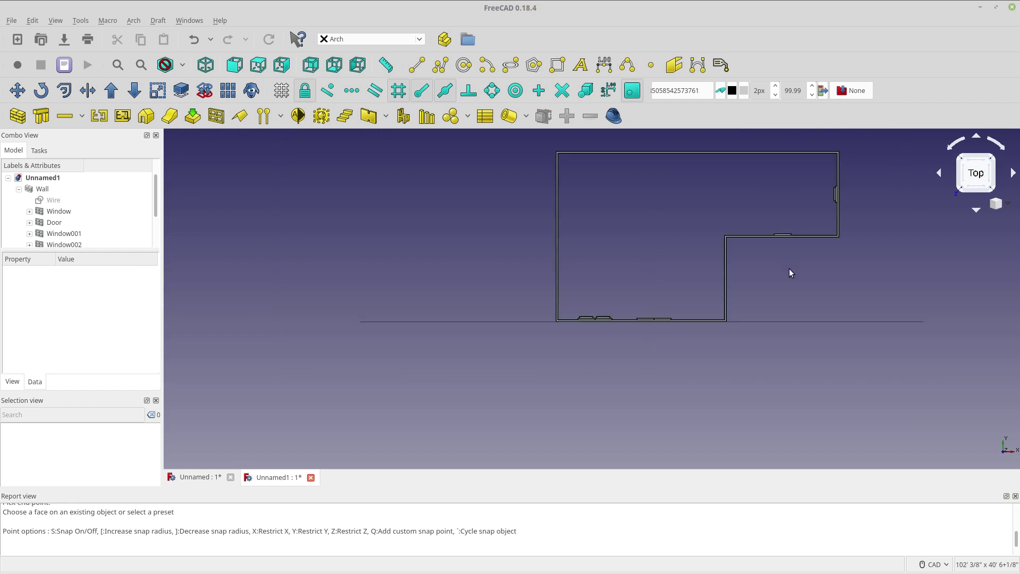
pyautogui.scroll(3, 814, 252)
pyautogui.scroll(-1, 811, 250)
pyautogui.moveTo(754, 303); pyautogui.dragTo(719, 322, button='middle')
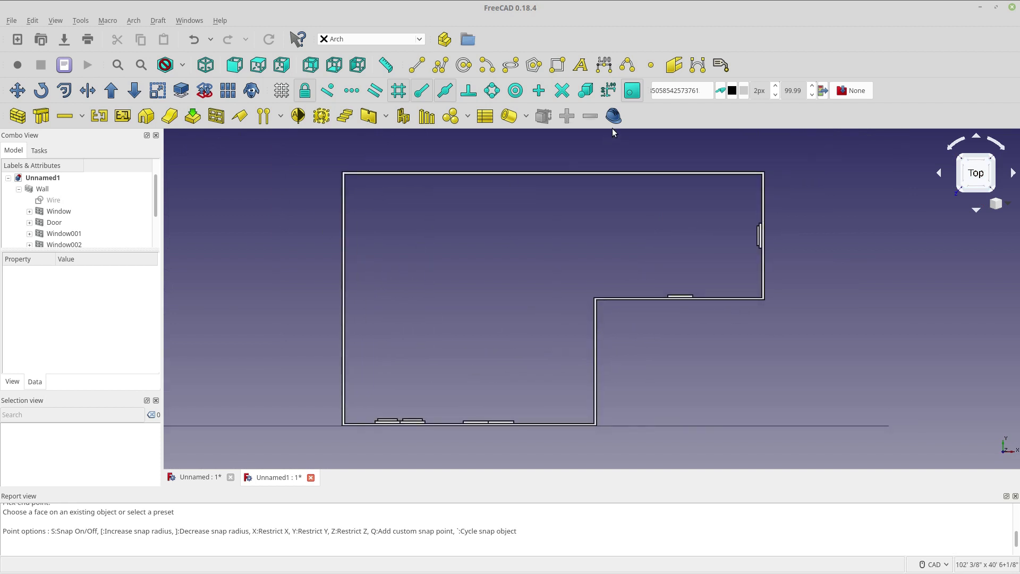
pyautogui.click(672, 95)
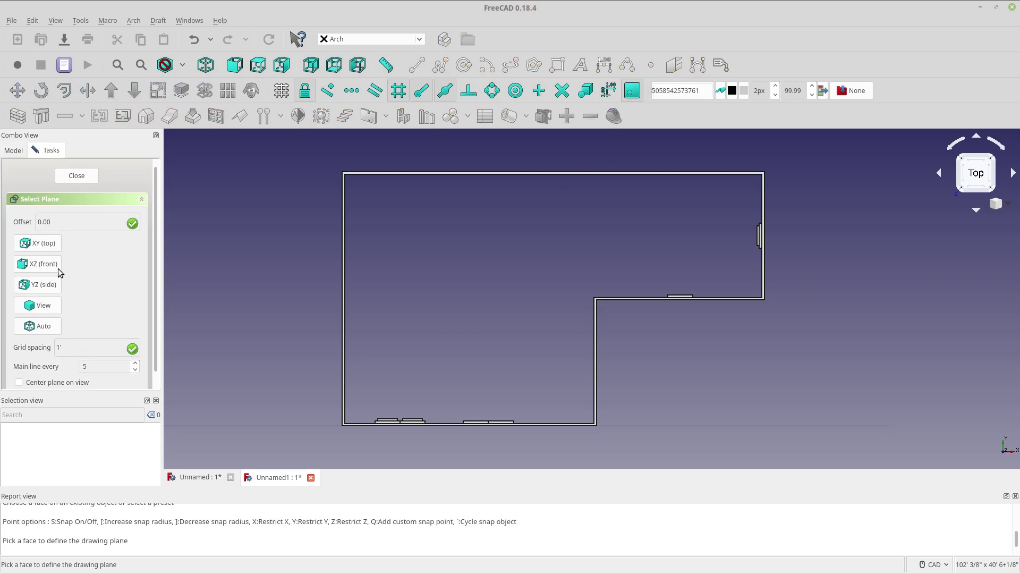
pyautogui.click(42, 245)
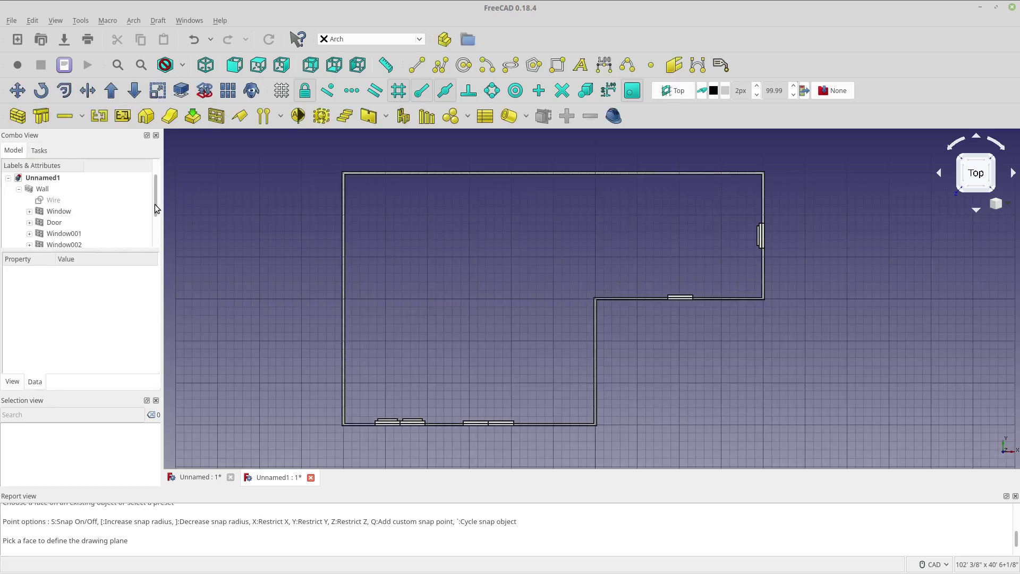
# Step: Hide the outer wall with its windows and door, and show its base wire
pyautogui.click(143, 189)
pyautogui.press('space')
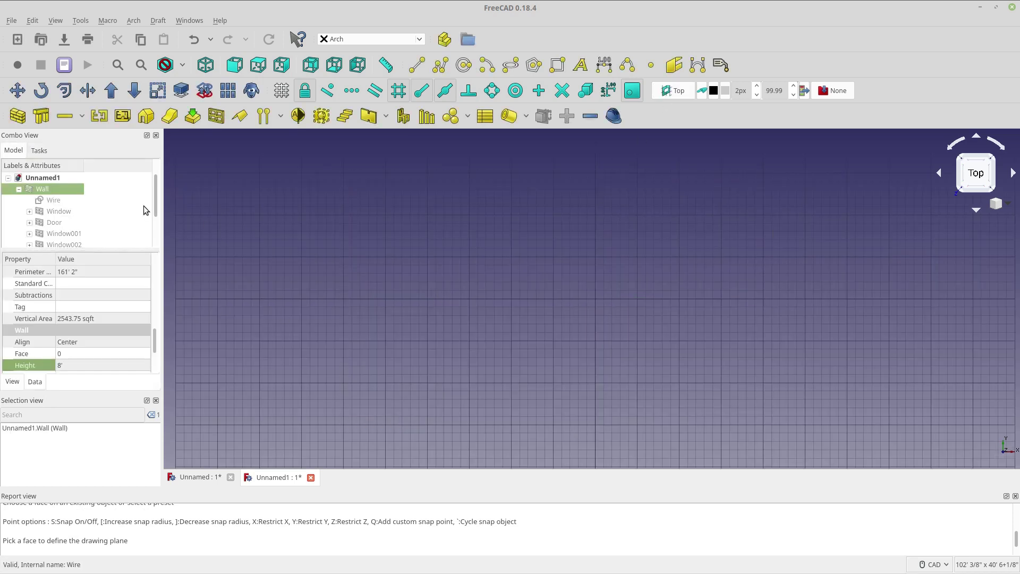
pyautogui.click(77, 202)
pyautogui.press('space')
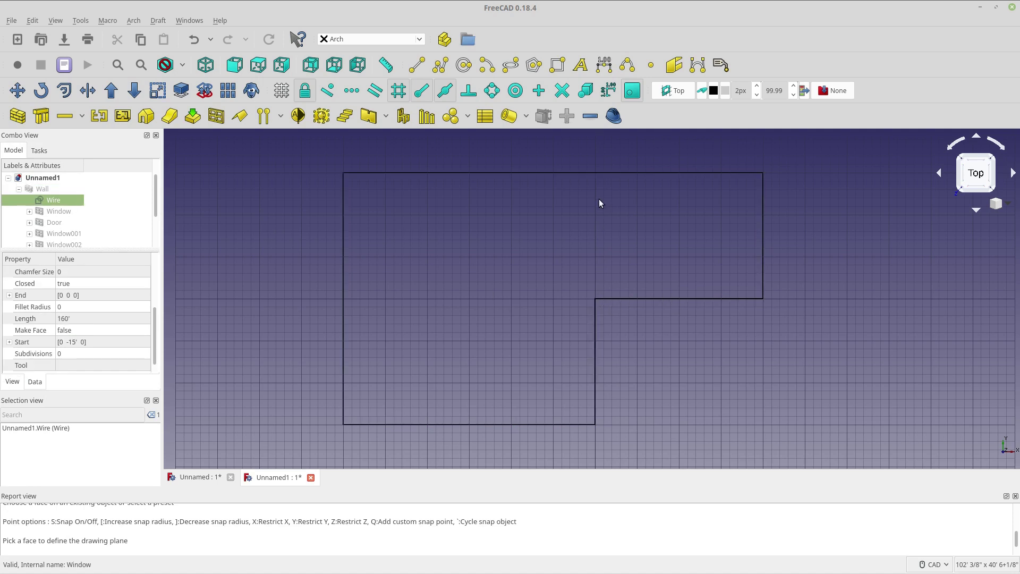
# Step: Draw a line along Y from the wire's inner corner to its back edge
pyautogui.click(416, 65)
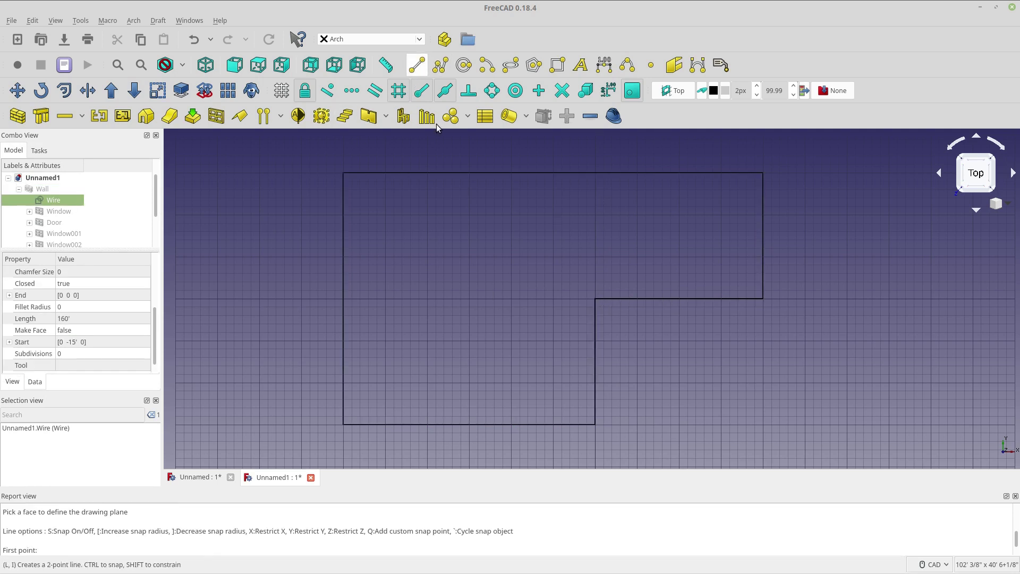
pyautogui.click(605, 295)
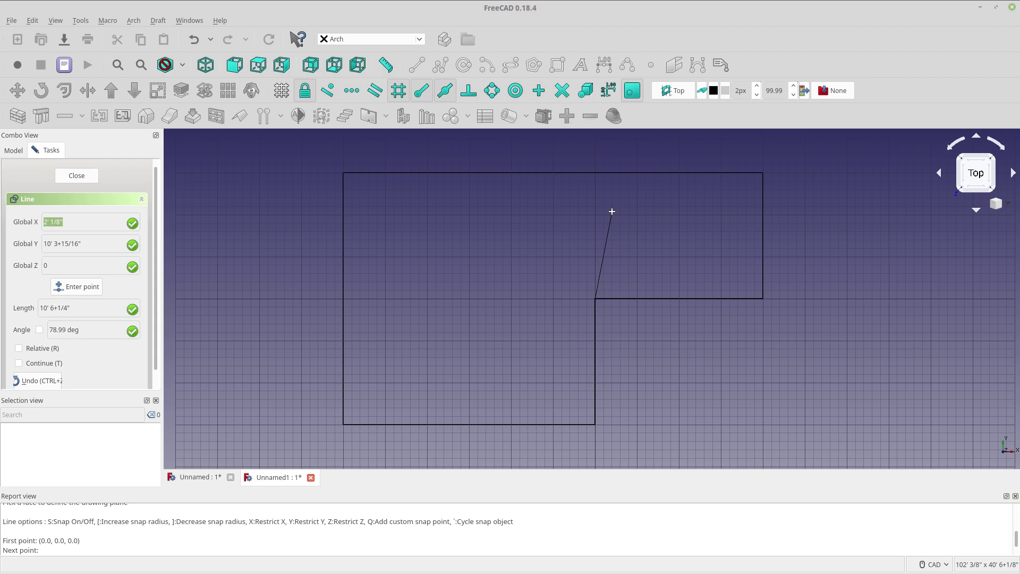
pyautogui.press('y')
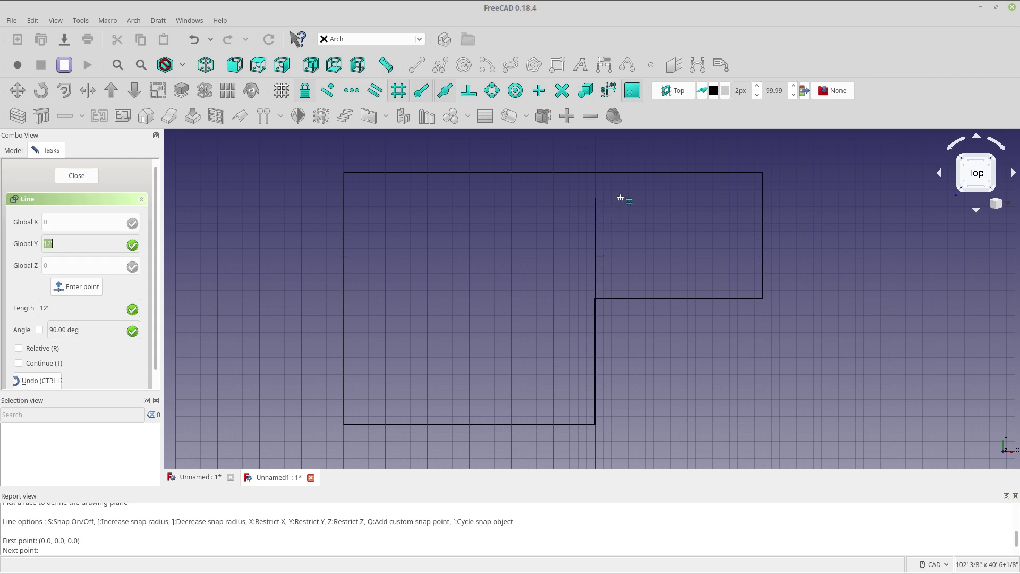
pyautogui.click(626, 171)
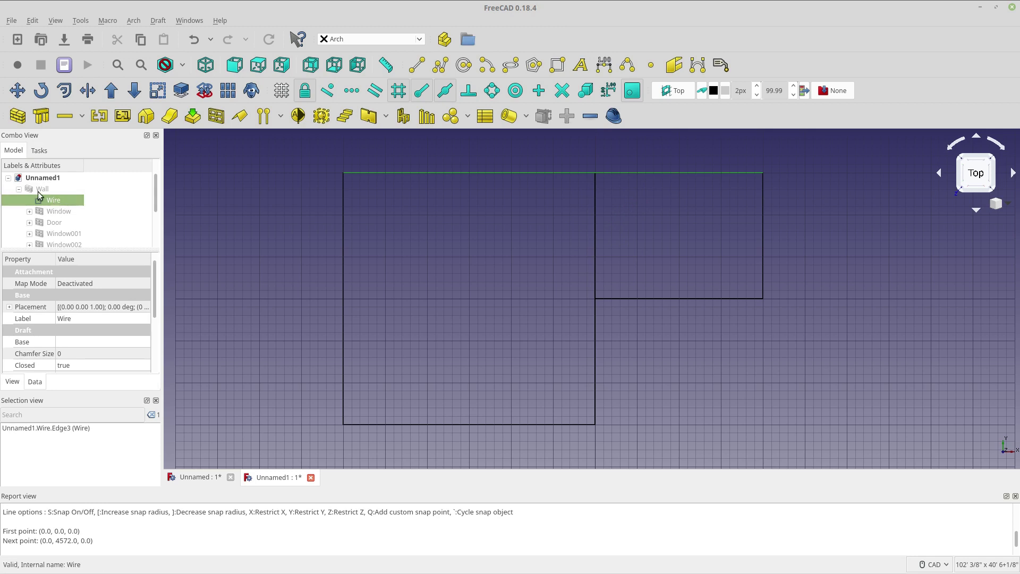
# Step: Create a partition wall from the line between the wire's inner corner and back edge
pyautogui.click(20, 120)
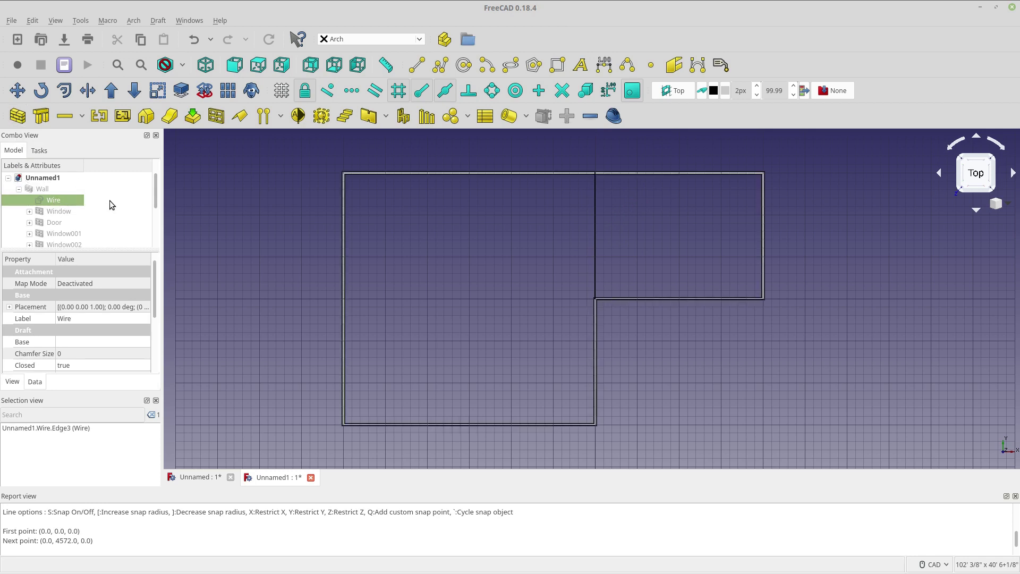
pyautogui.hotkey('ctrl', 'z')
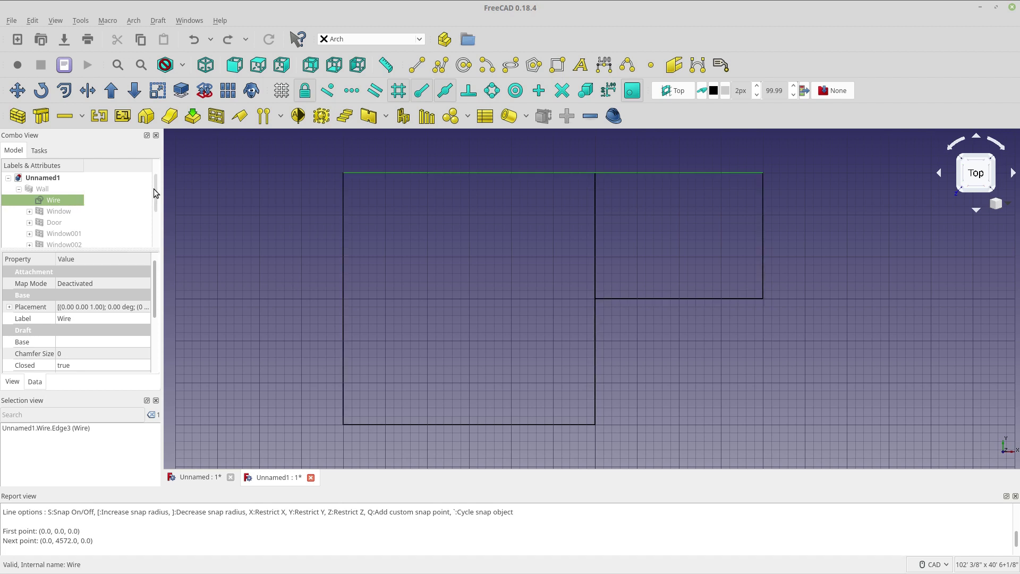
pyautogui.scroll(-2, 154, 189)
pyautogui.click(595, 233)
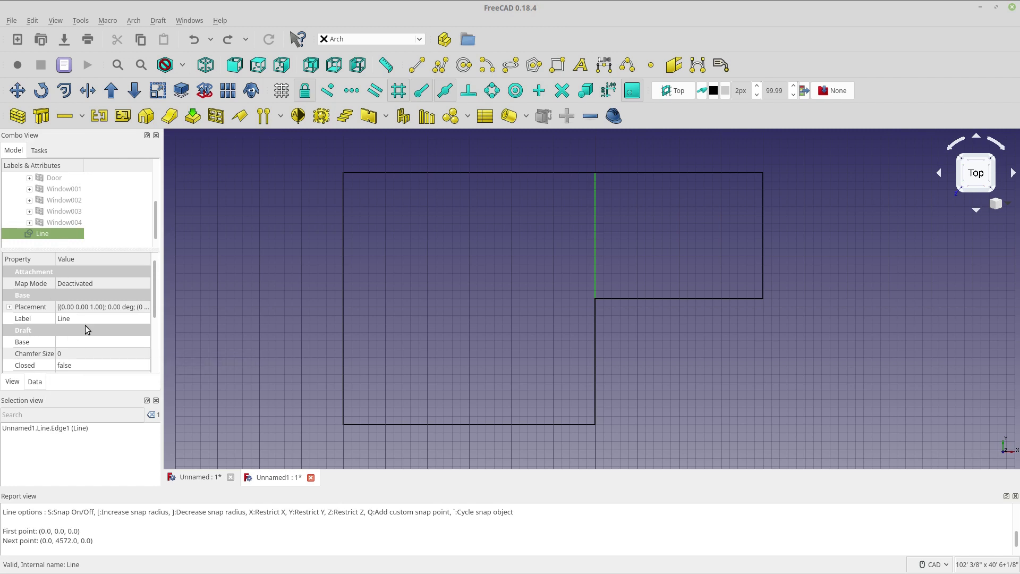
pyautogui.click(18, 115)
# Step: Show the outer wall again and view the whole building in 3D
pyautogui.scroll(2, 50, 181)
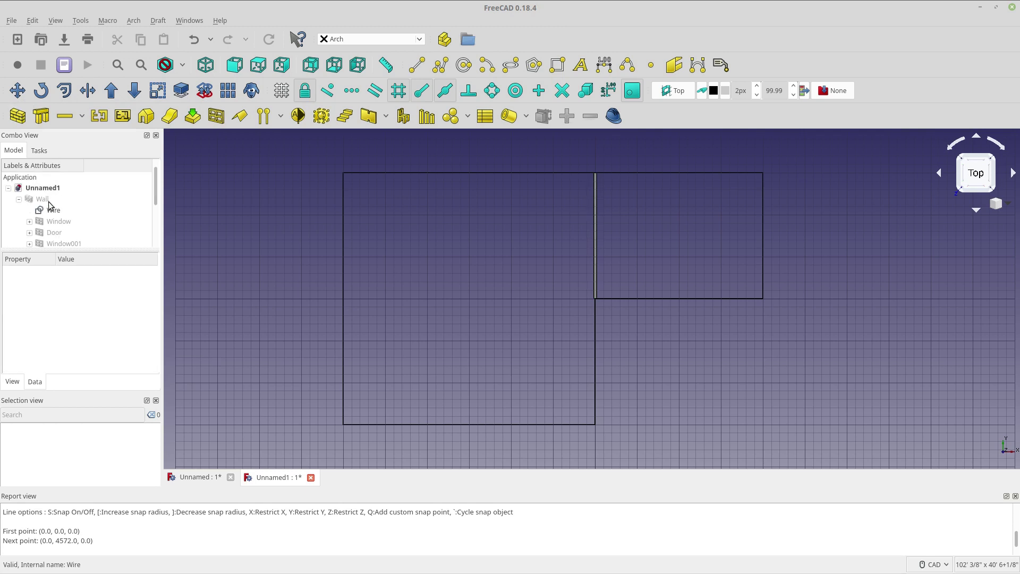
pyautogui.click(47, 198)
pyautogui.scroll(-3, 388, 320)
pyautogui.moveTo(387, 320); pyautogui.dragTo(450, 320, button='middle')
pyautogui.scroll(5, 513, 292)
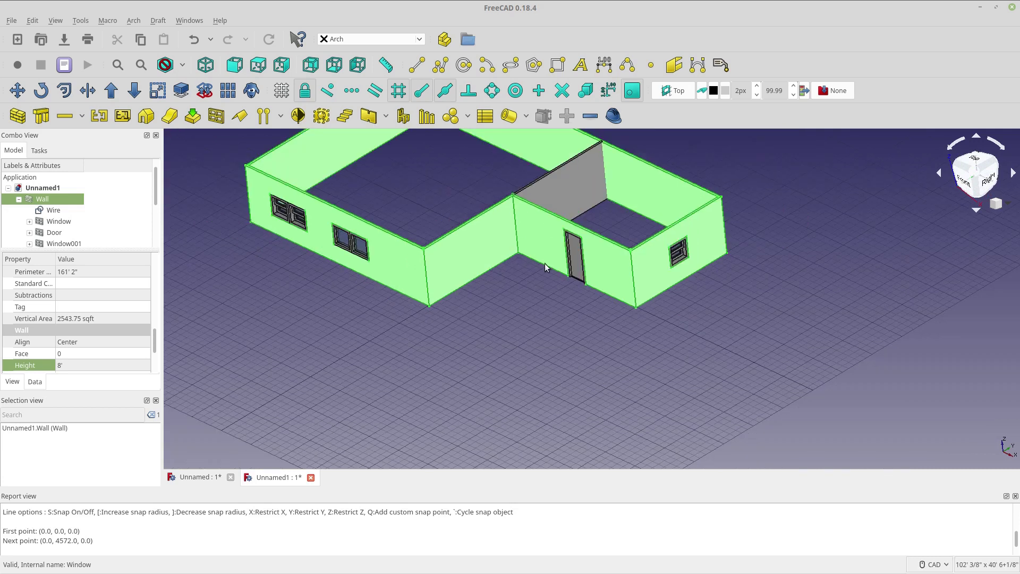
# Step: Align the working plane to the partition wall's face inside the smaller room
pyautogui.click(580, 195)
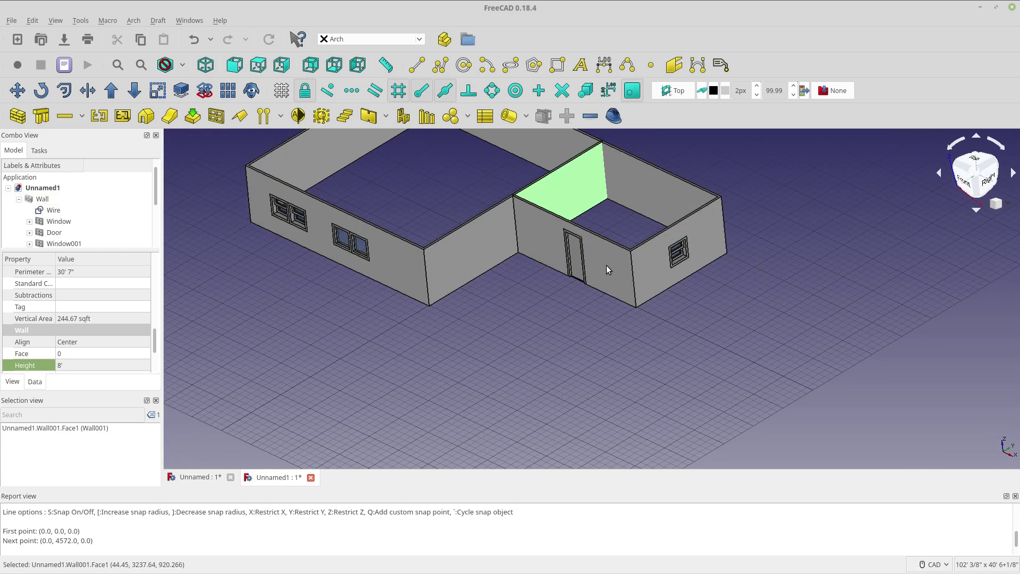
pyautogui.moveTo(607, 269); pyautogui.dragTo(612, 294, button='middle')
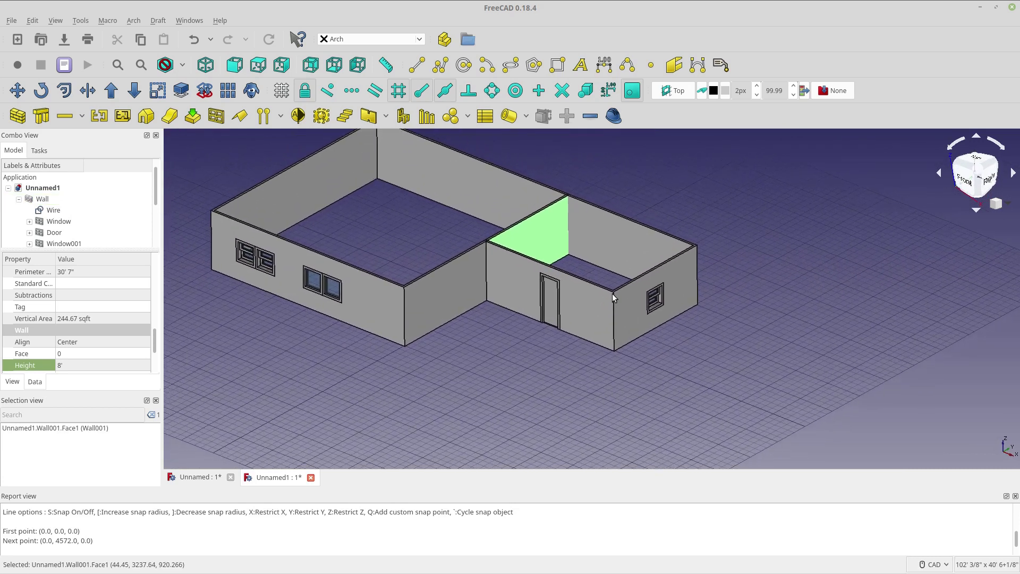
pyautogui.click(674, 91)
# Step: Try placing a Fixed window at the foot of the partition wall and remove it
pyautogui.scroll(4, 531, 198)
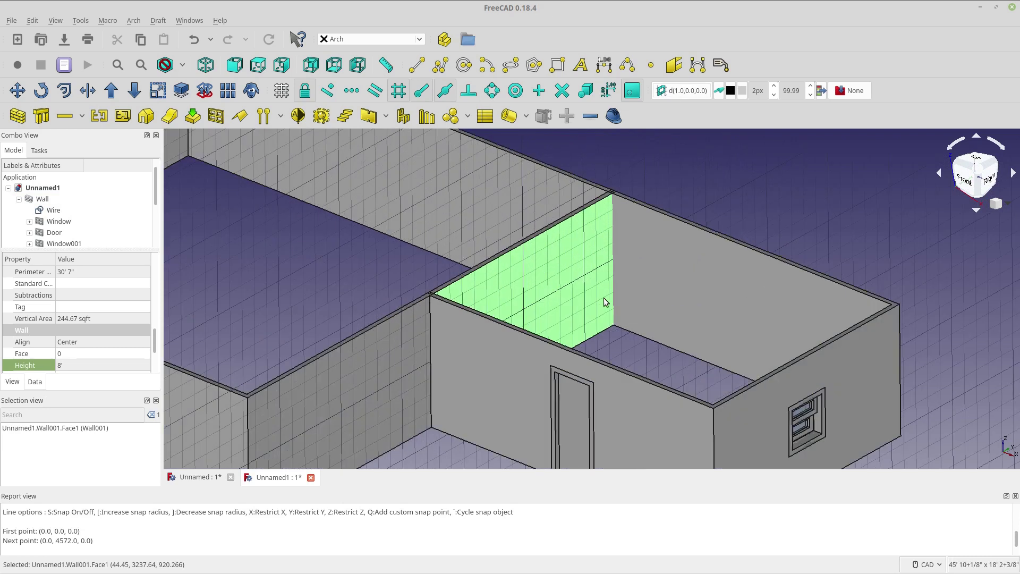
pyautogui.click(216, 116)
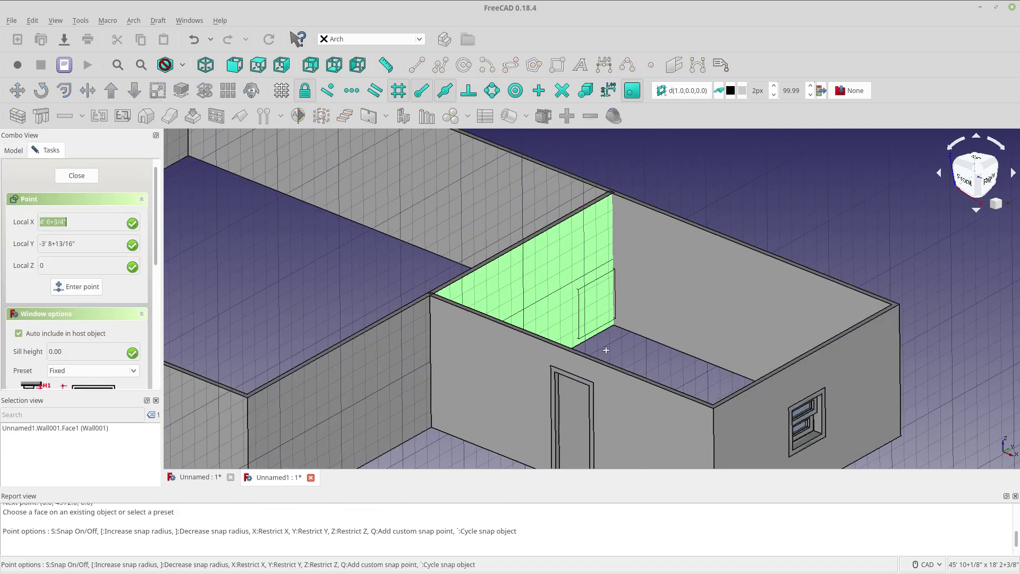
pyautogui.moveTo(553, 361); pyautogui.dragTo(600, 314, button='middle')
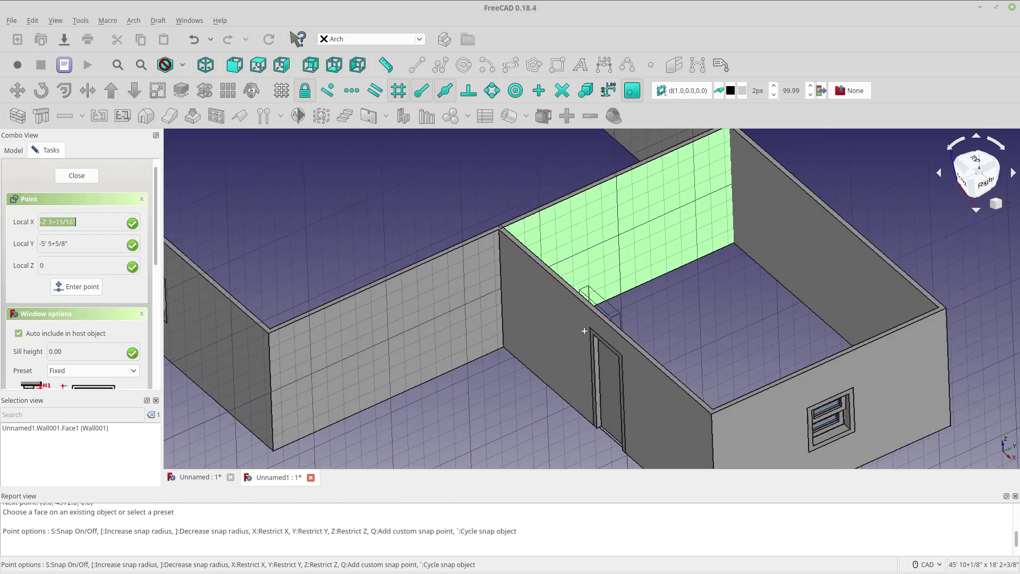
pyautogui.click(623, 293)
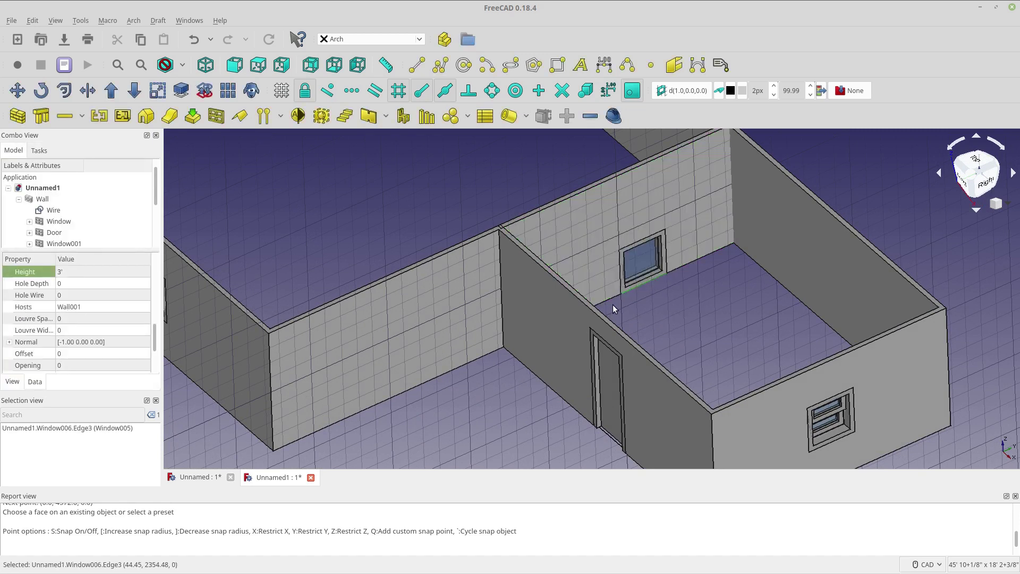
pyautogui.press('Delete')
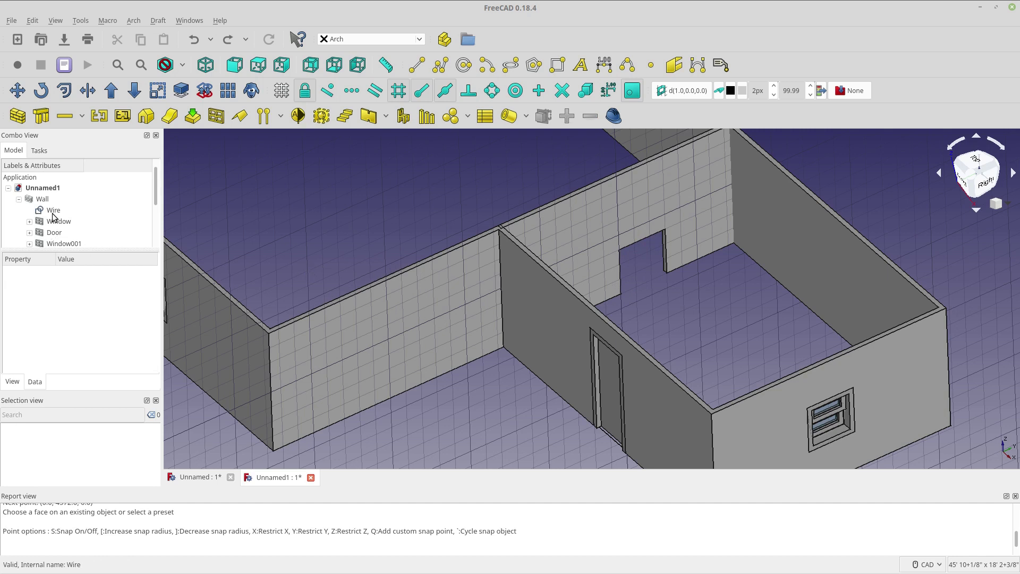
# Step: Try placing a Simple door at the foot of the partition wall and undo it
pyautogui.scroll(-2, 56, 225)
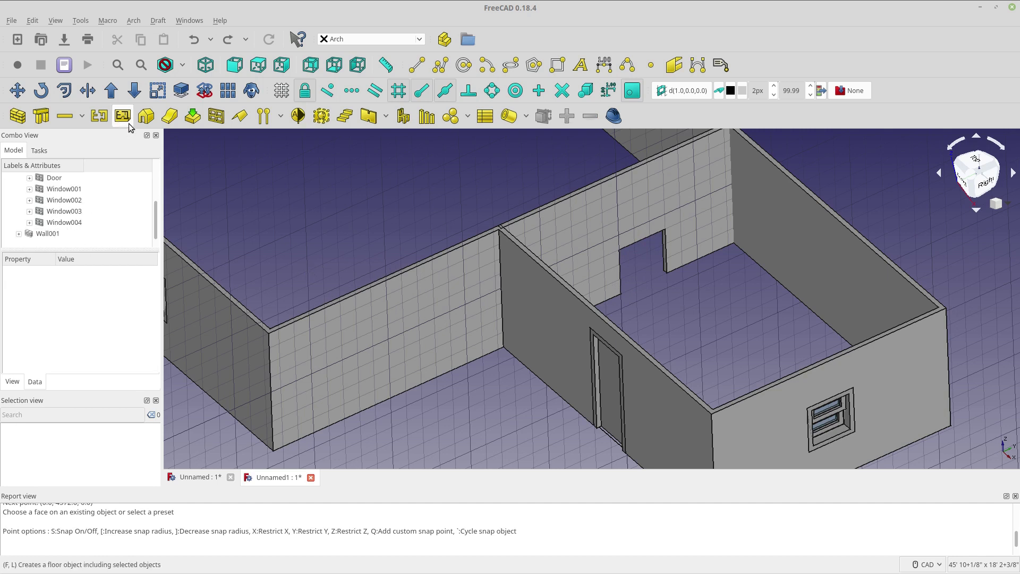
pyautogui.click(215, 116)
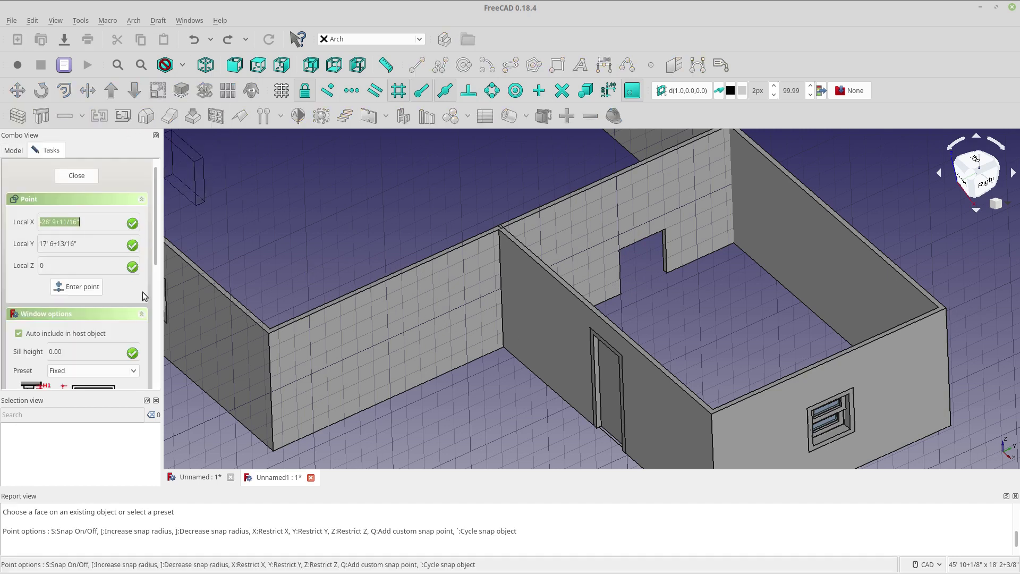
pyautogui.scroll(-3, 152, 285)
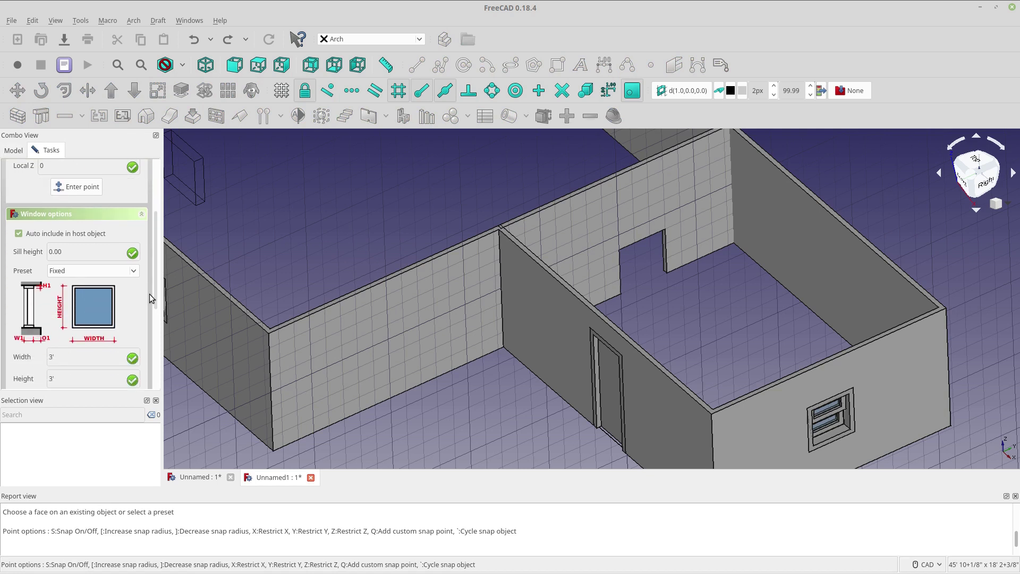
pyautogui.click(133, 271)
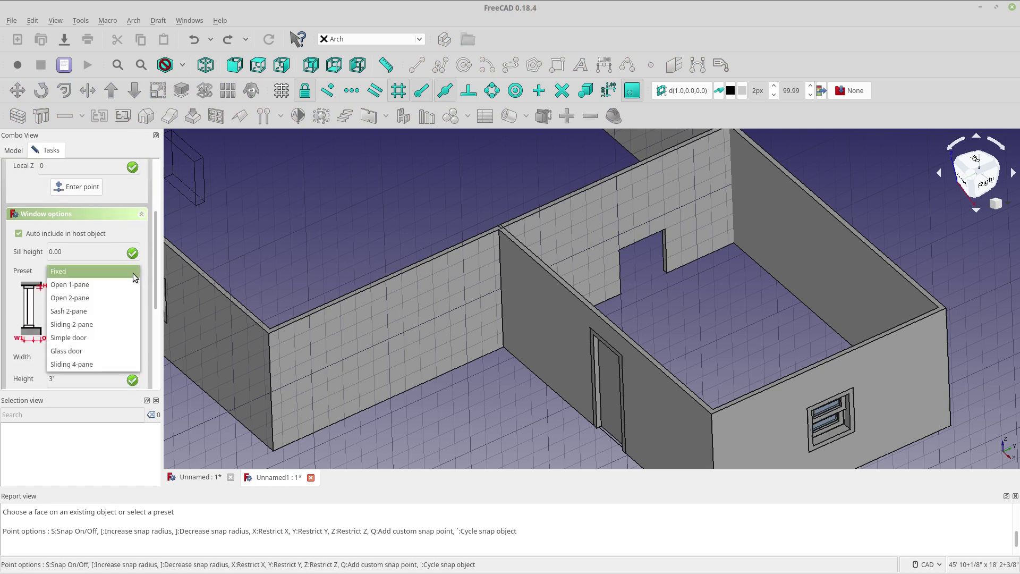
pyautogui.click(109, 337)
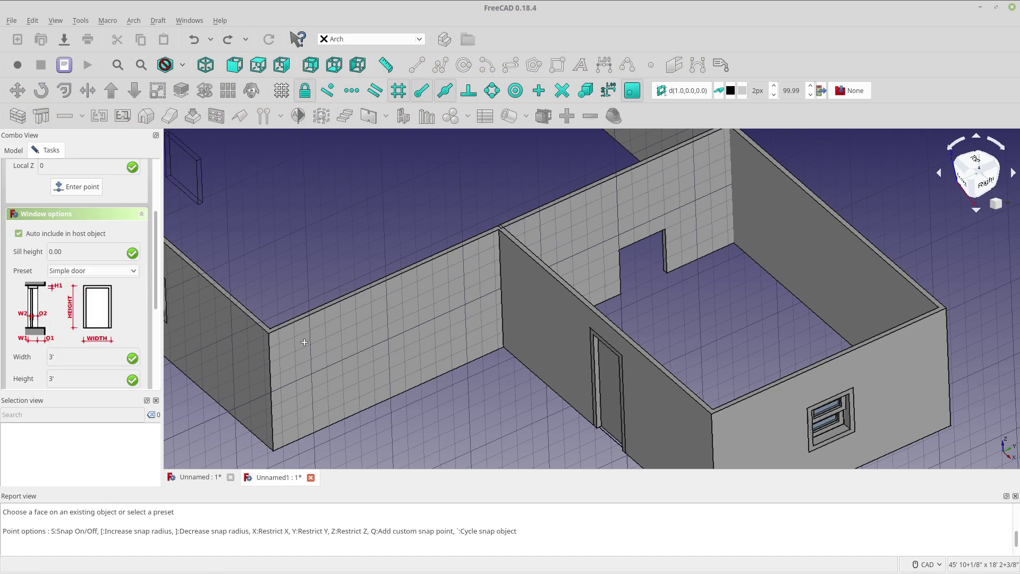
pyautogui.click(622, 287)
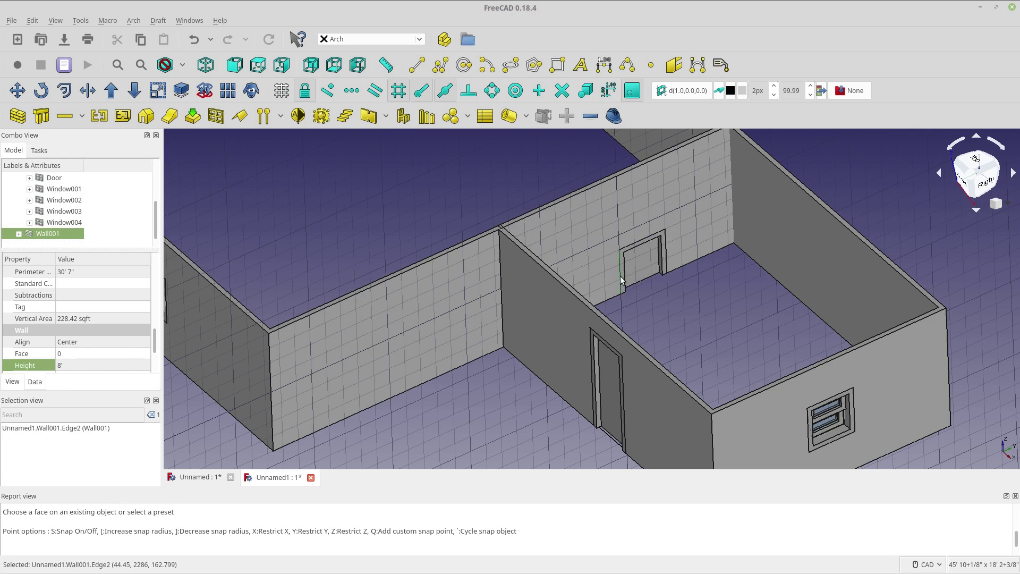
pyautogui.hotkey('ctrl', 'z')
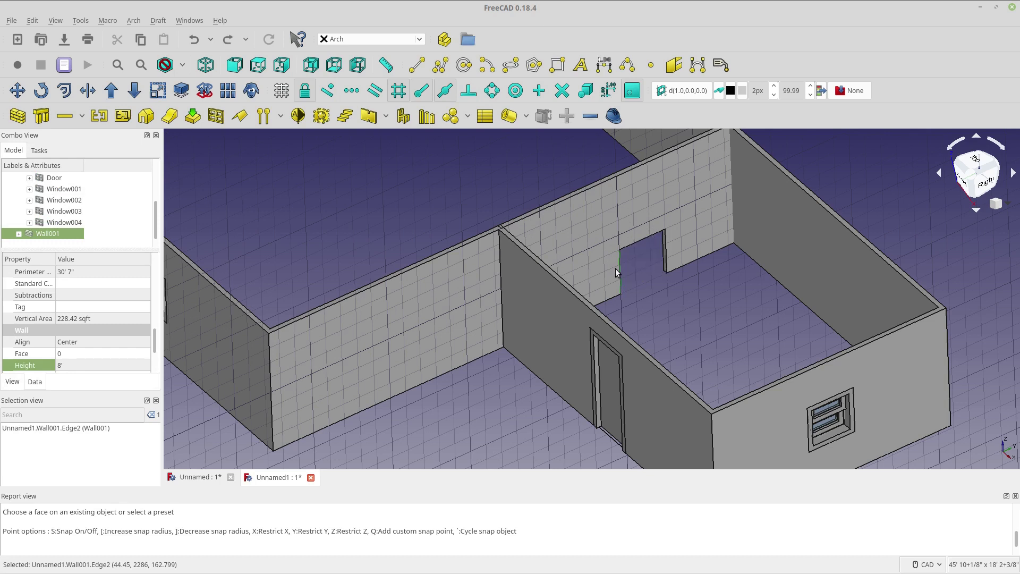
# Step: Try placing a Fixed window in the partition wall beside the existing opening and undo it
pyautogui.click(217, 115)
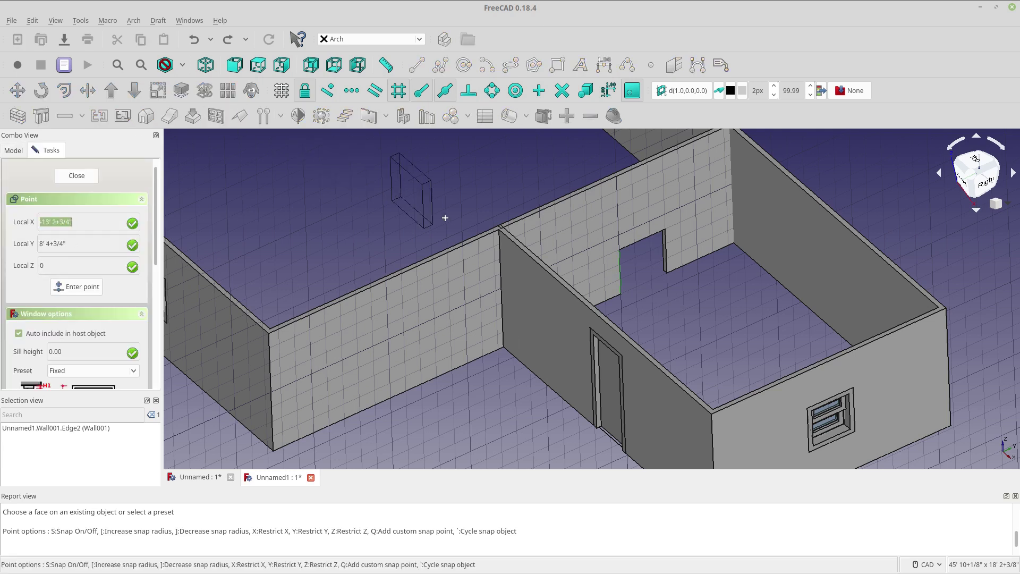
pyautogui.click(593, 285)
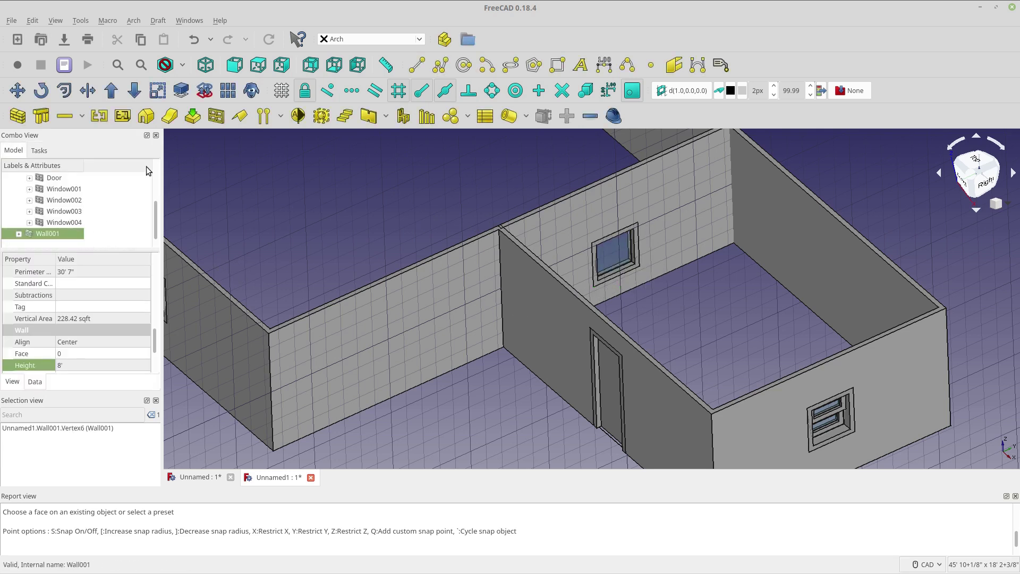
pyautogui.hotkey('ctrl', 'z')
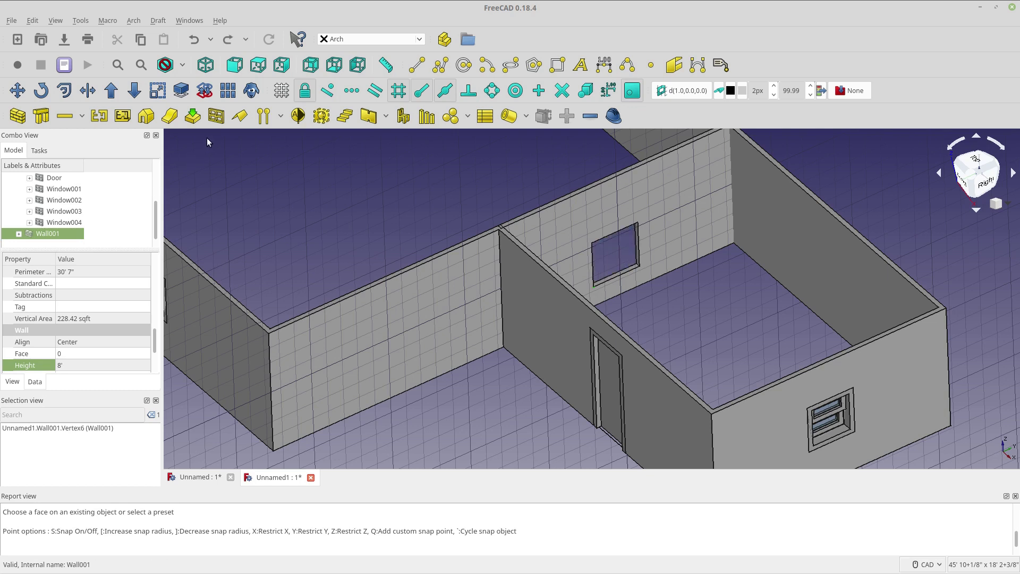
# Step: Place a door with the Simple door preset at the foot of the partition wall, near its middle
pyautogui.click(215, 116)
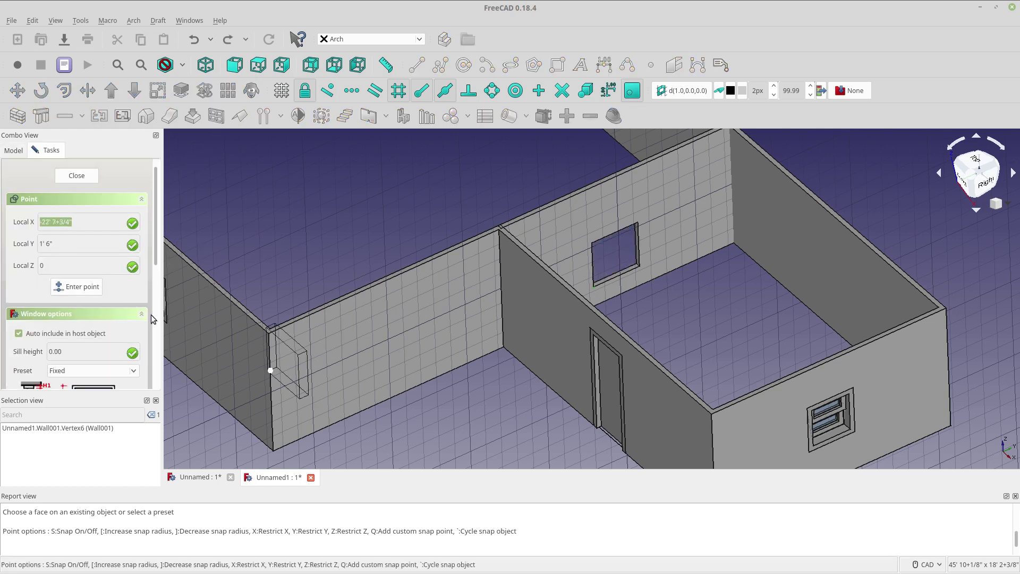
pyautogui.click(134, 371)
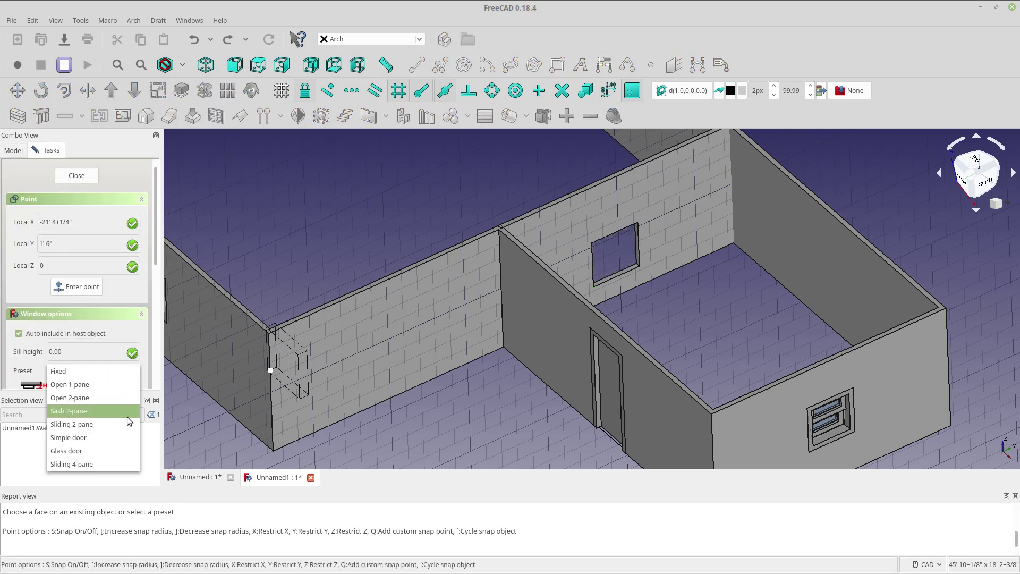
pyautogui.click(122, 436)
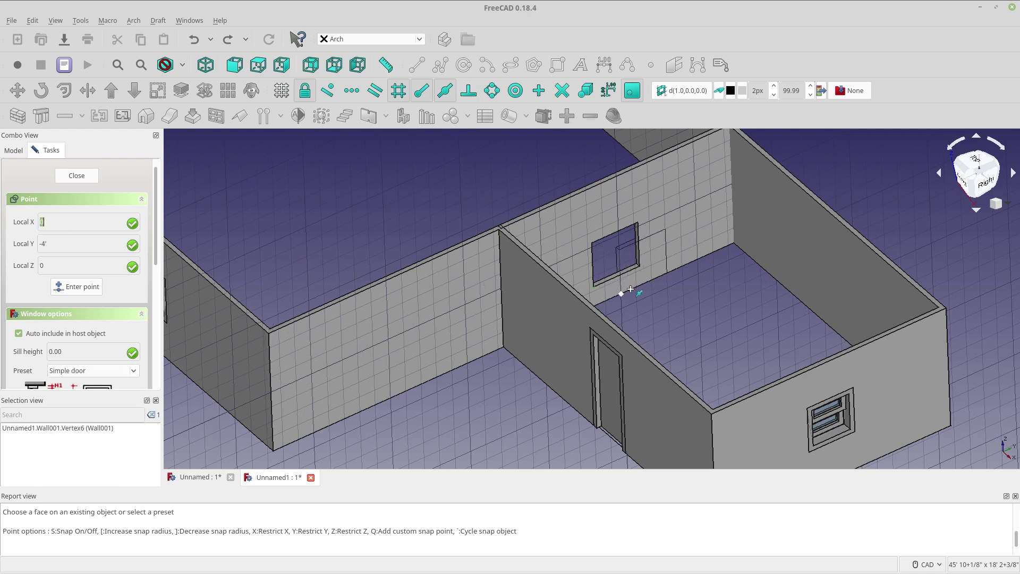
pyautogui.click(628, 290)
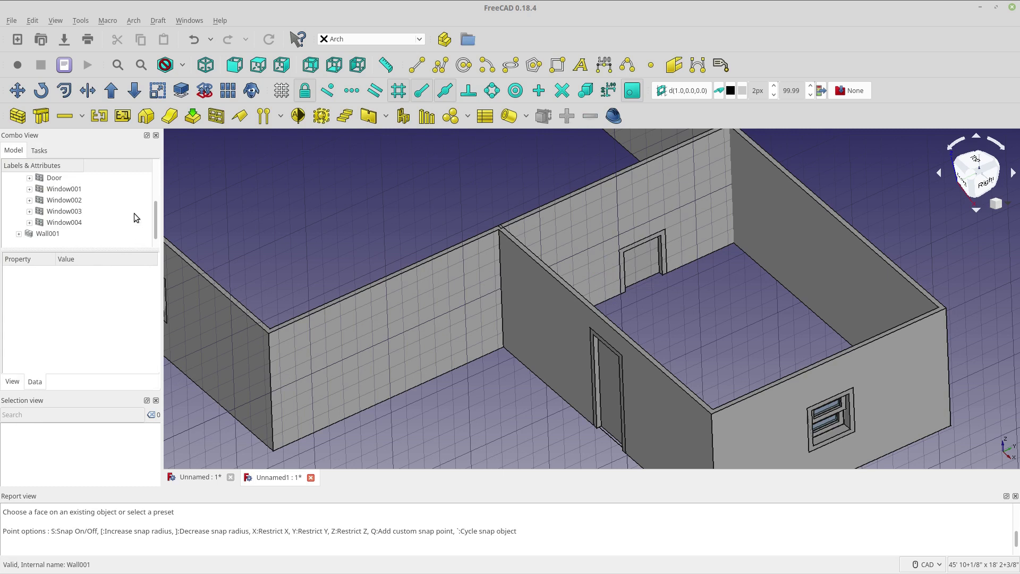
# Step: Set the partition wall door's height to 6' 8"
pyautogui.click(20, 233)
pyautogui.scroll(-1, 96, 234)
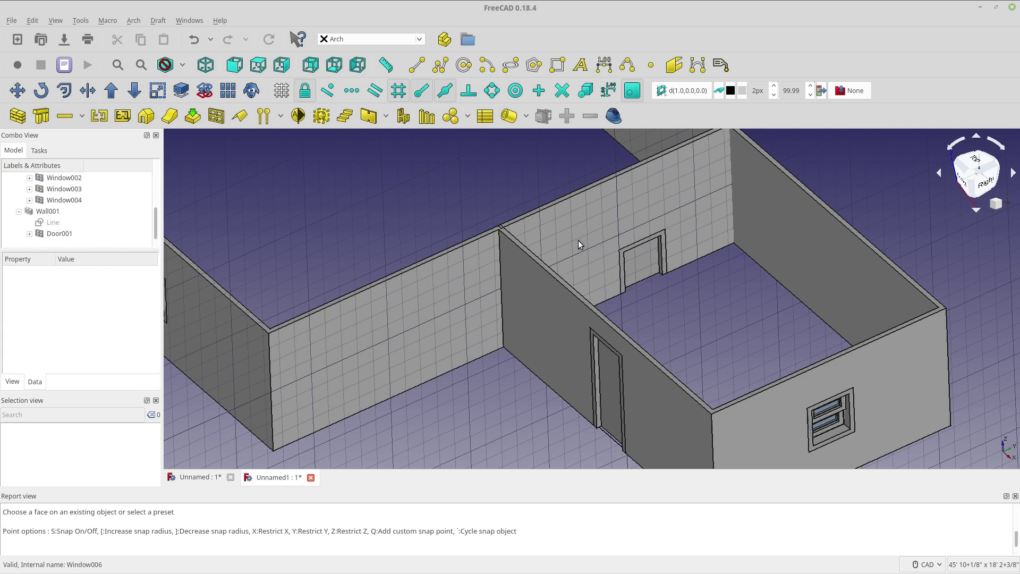
pyautogui.click(73, 234)
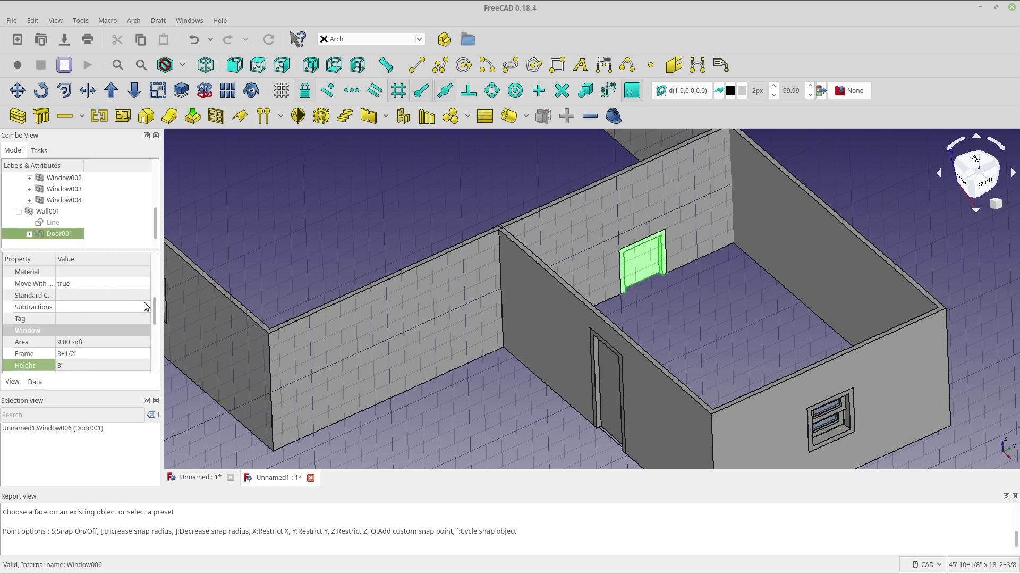
pyautogui.moveTo(155, 313); pyautogui.dragTo(155, 341)
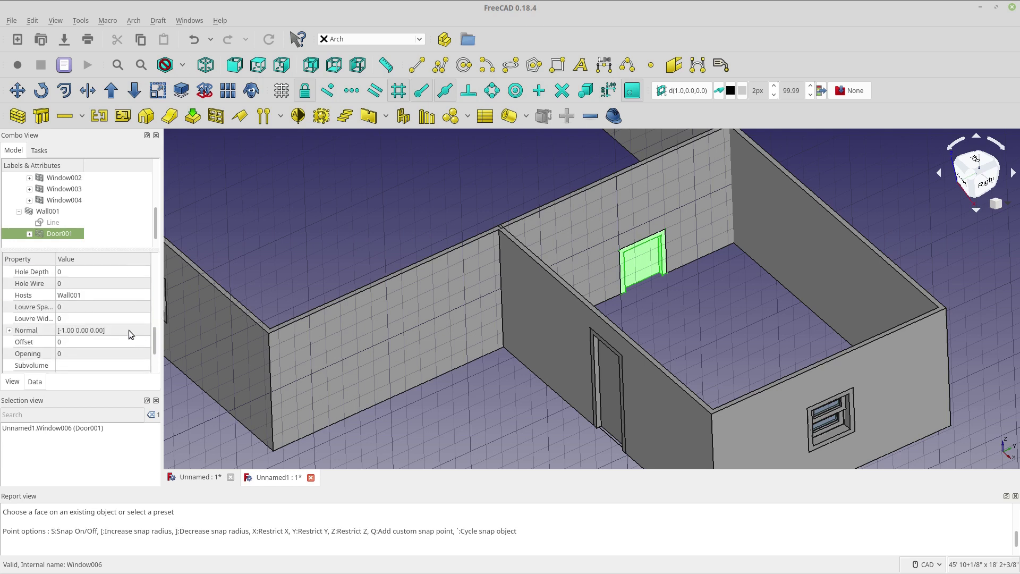
pyautogui.scroll(-2, 128, 328)
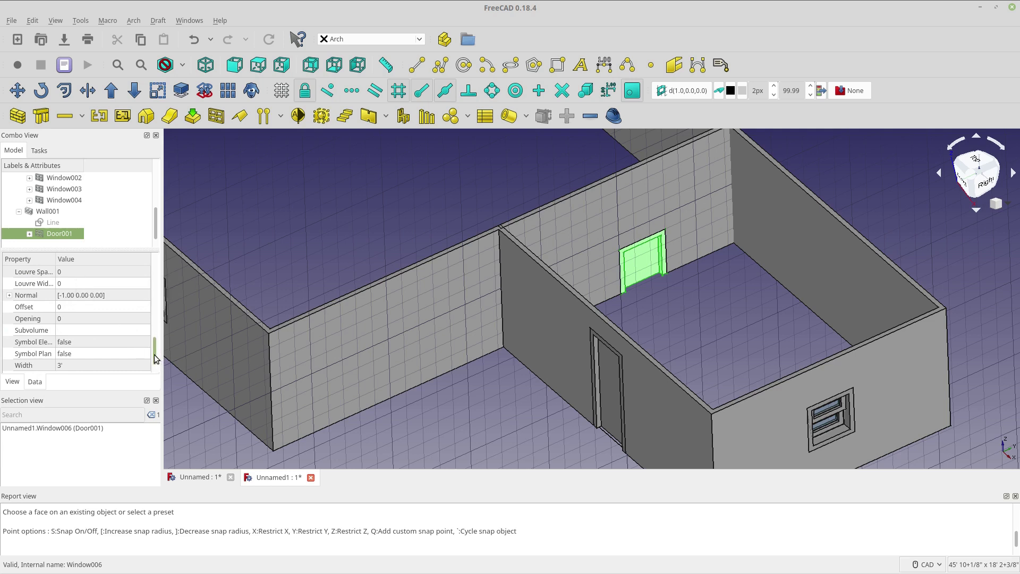
pyautogui.moveTo(154, 354); pyautogui.dragTo(154, 342)
pyautogui.click(123, 275)
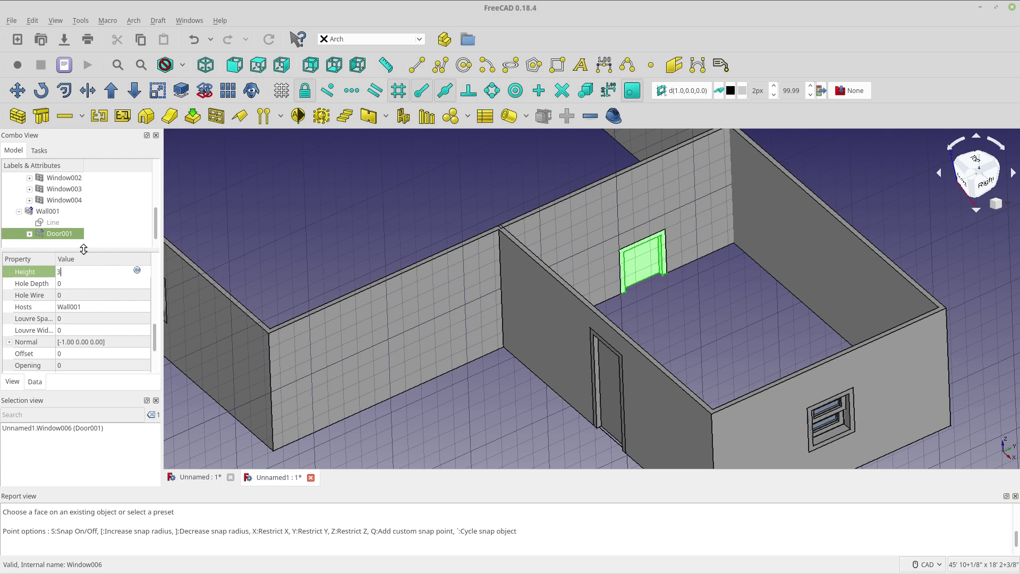
pyautogui.press('BackSpace')
pyautogui.press('BackSpace')
pyautogui.write('6\' 8"')
pyautogui.press('Return')
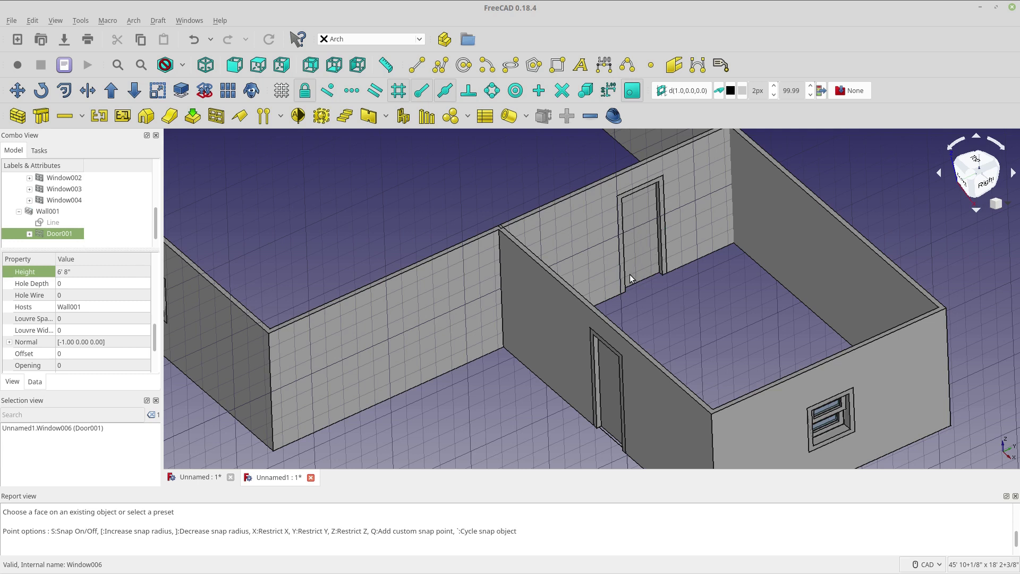
# Step: Hide the partition wall and the outer wall together with their doors and windows
pyautogui.scroll(-5, 469, 221)
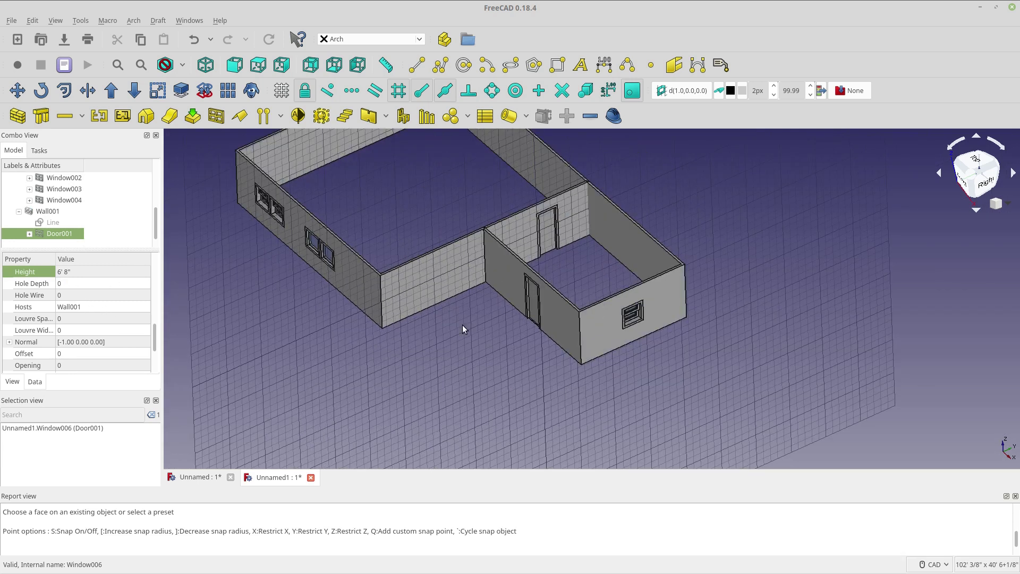
pyautogui.moveTo(462, 340)
pyautogui.mouseDown(button='middle')
pyautogui.moveTo(485, 339)
pyautogui.moveTo(474, 328)
pyautogui.mouseUp(button='middle')
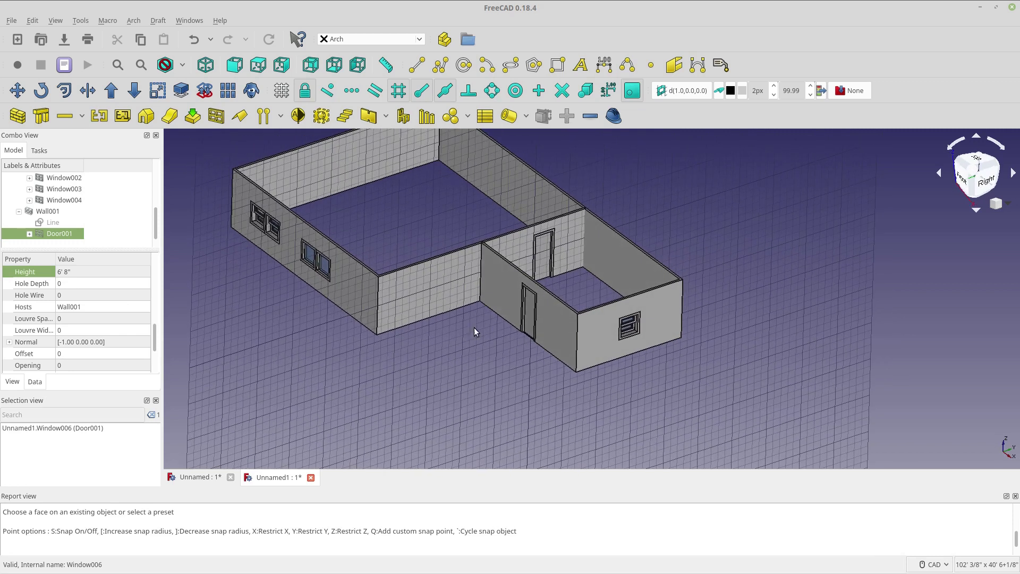
pyautogui.rightClick(723, 227)
pyautogui.press('Escape')
pyautogui.click(53, 211)
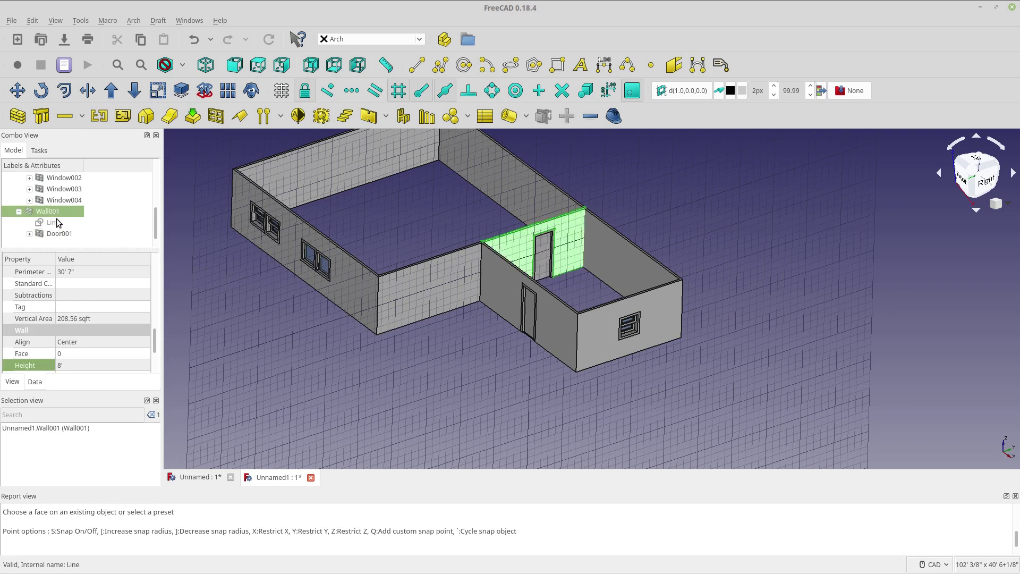
pyautogui.scroll(5, 57, 218)
pyautogui.click(43, 200)
pyautogui.press('space')
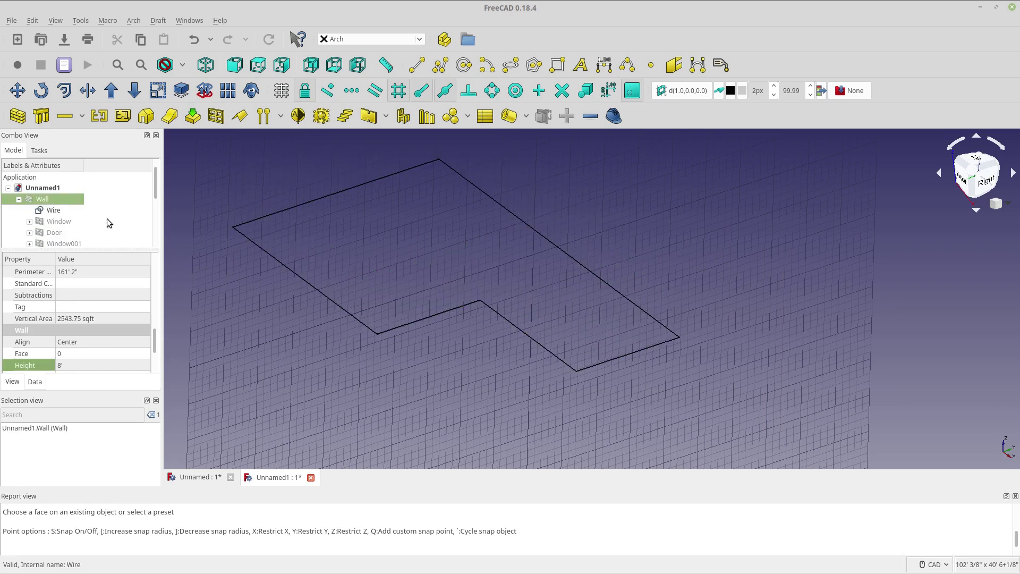
# Step: Set the working plane to Top
pyautogui.click(688, 93)
pyautogui.click(42, 243)
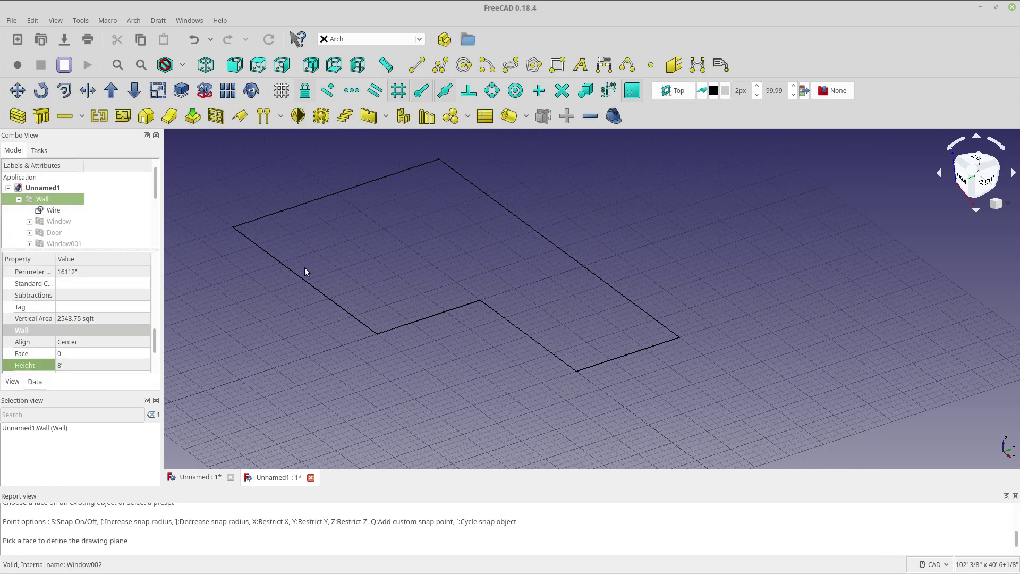
pyautogui.scroll(-5, 263, 218)
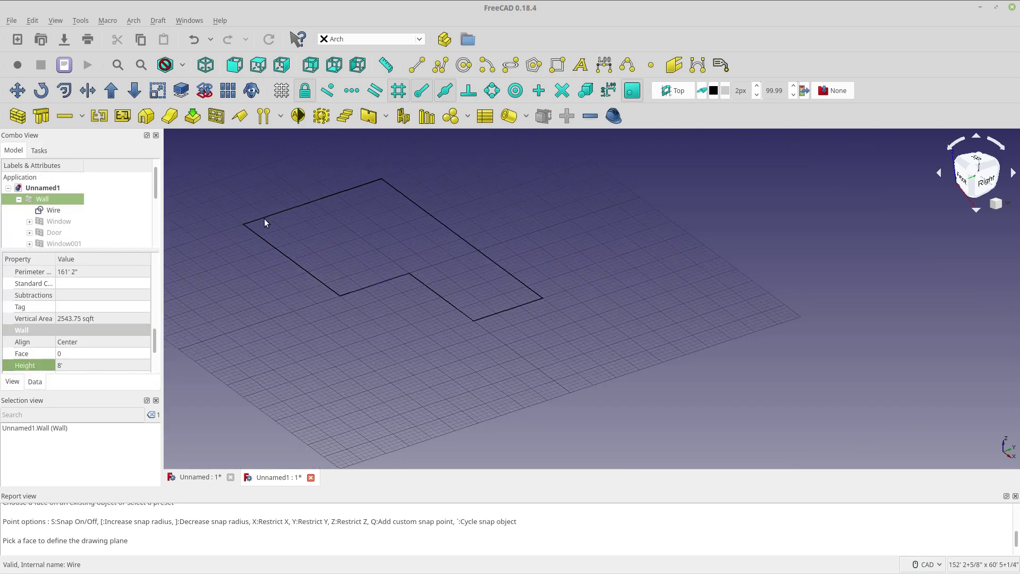
# Step: Show the outer wall again and align the working plane to its top face
pyautogui.press('space')
pyautogui.scroll(3, 372, 287)
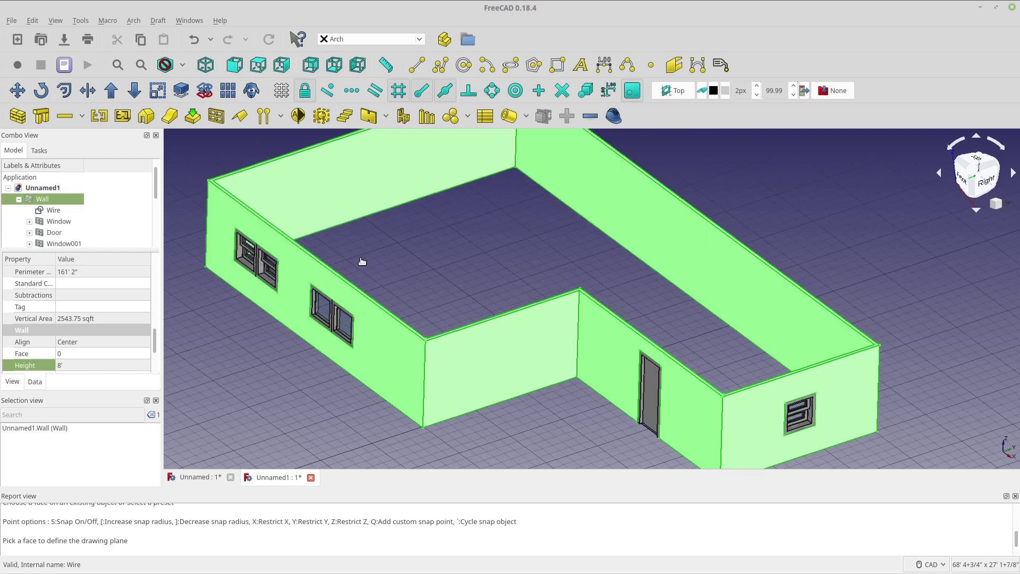
pyautogui.click(248, 210)
pyautogui.scroll(5, 229, 188)
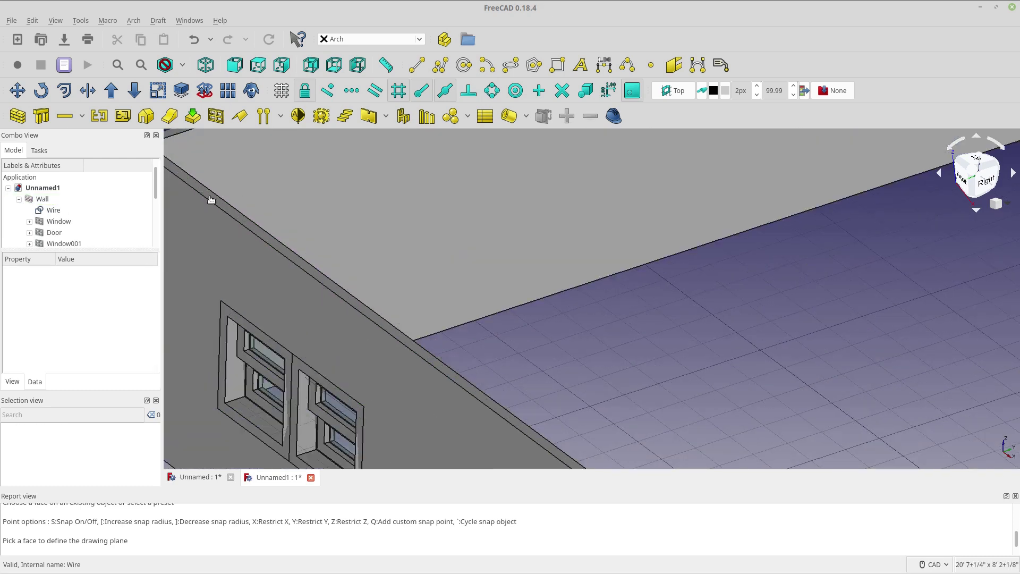
pyautogui.click(212, 196)
pyautogui.click(668, 94)
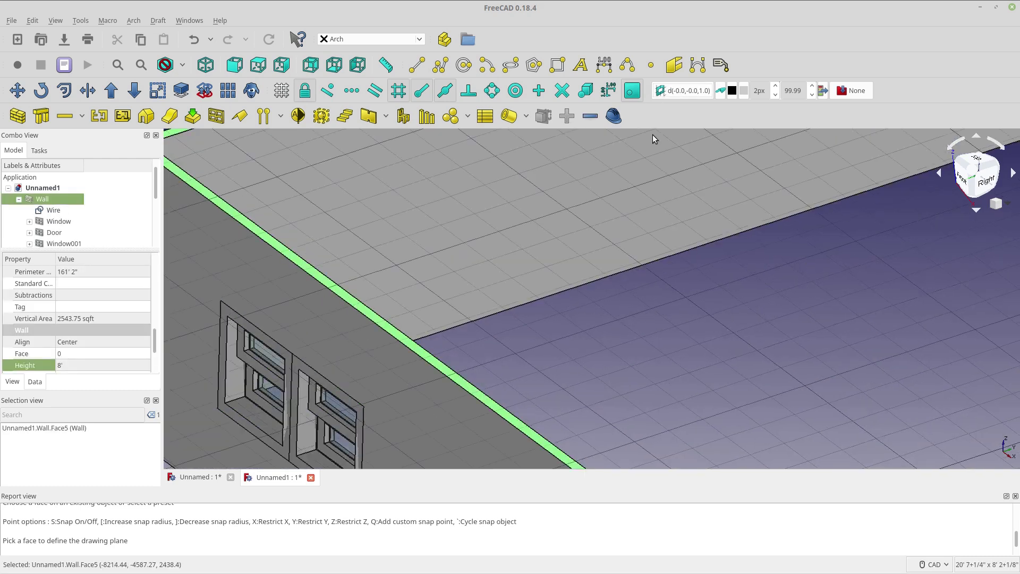
# Step: Hide the outer wall again to expose its base wire
pyautogui.scroll(-5, 553, 263)
pyautogui.moveTo(829, 320); pyautogui.dragTo(846, 312, button='middle')
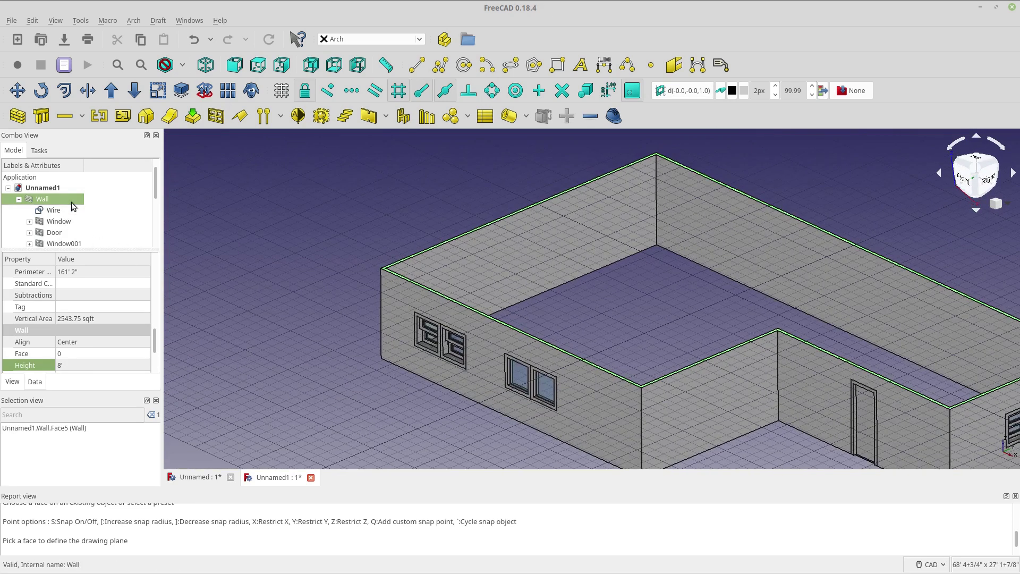
pyautogui.press('space')
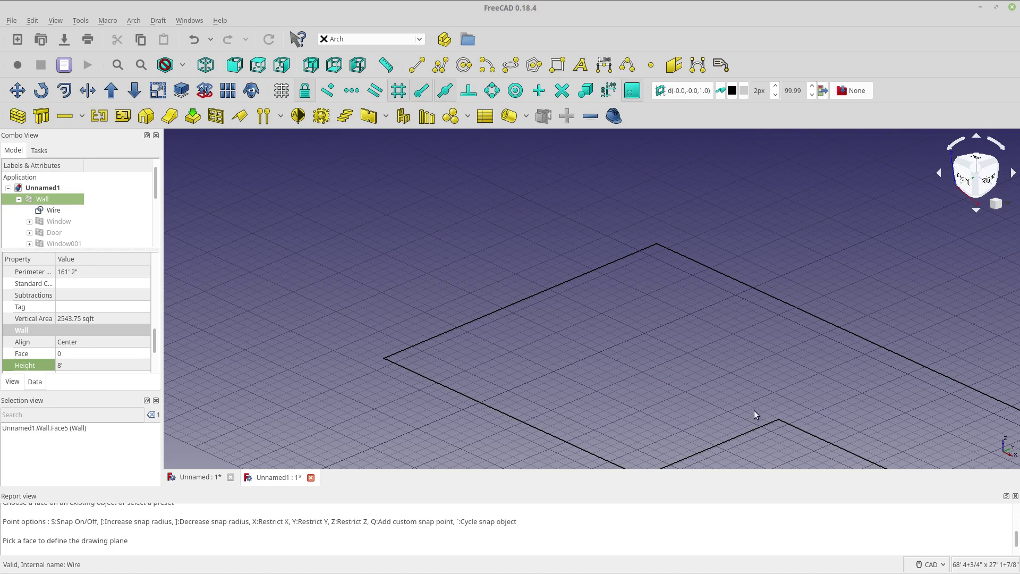
pyautogui.moveTo(754, 411); pyautogui.dragTo(667, 352, button='middle')
pyautogui.moveTo(569, 419); pyautogui.dragTo(581, 383, button='middle')
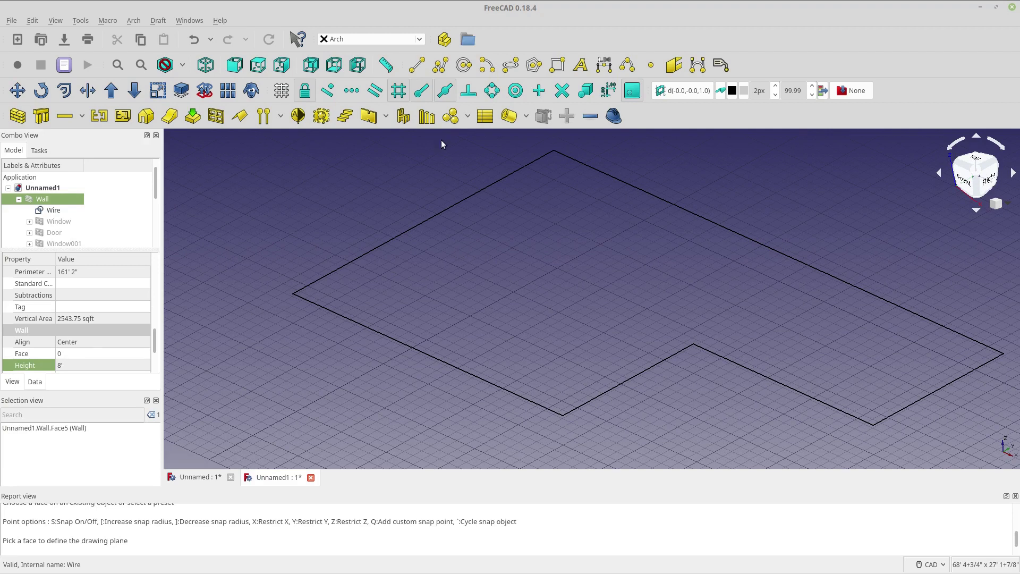
pyautogui.click(439, 66)
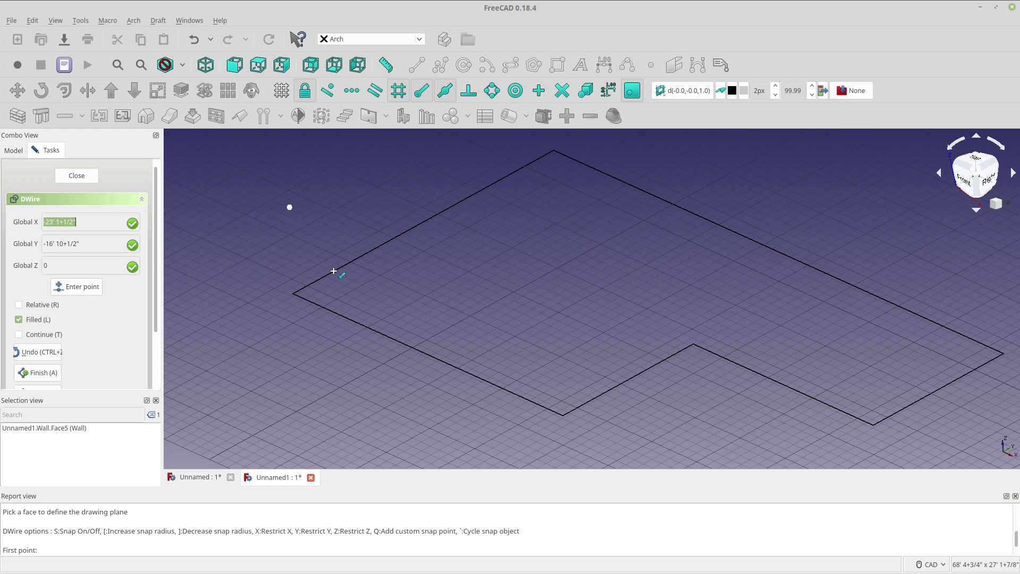
pyautogui.moveTo(333, 272)
pyautogui.mouseDown(button='middle')
pyautogui.moveTo(391, 223)
pyautogui.moveTo(345, 275)
pyautogui.mouseUp(button='middle')
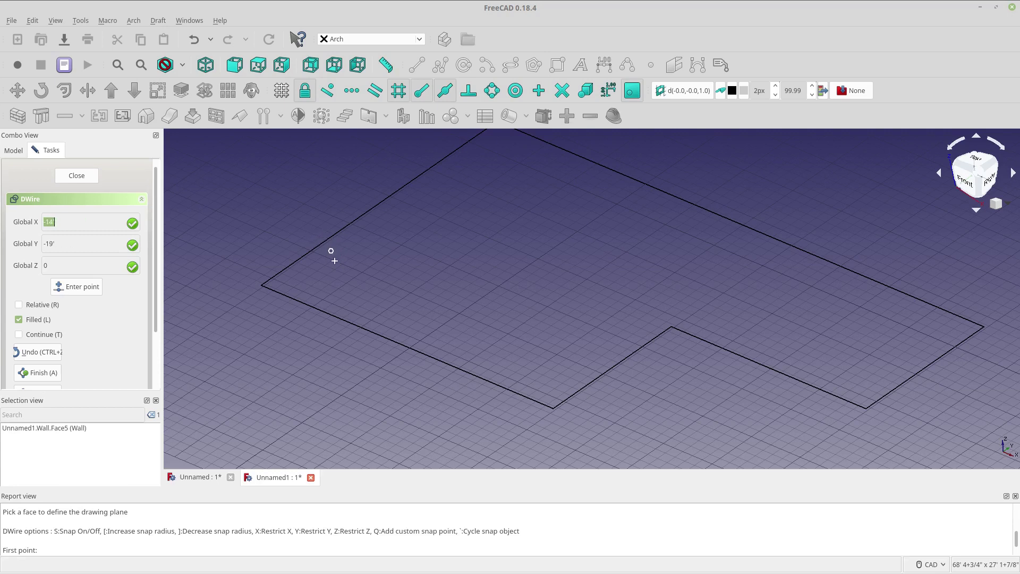
pyautogui.moveTo(330, 250); pyautogui.dragTo(307, 264, button='middle')
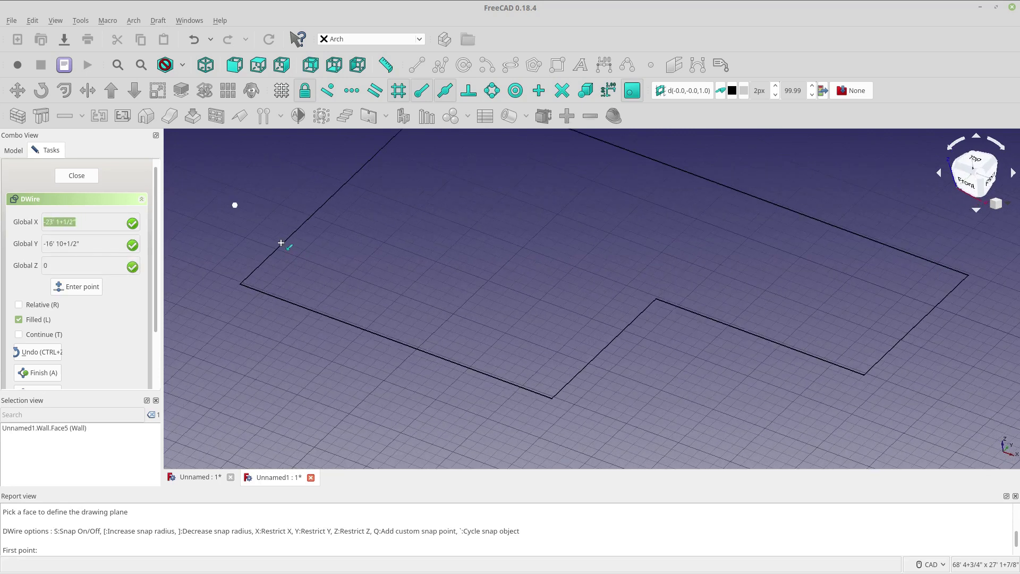
pyautogui.click(234, 206)
pyautogui.scroll(-2, 388, 213)
pyautogui.moveTo(386, 219); pyautogui.dragTo(391, 335, button='middle')
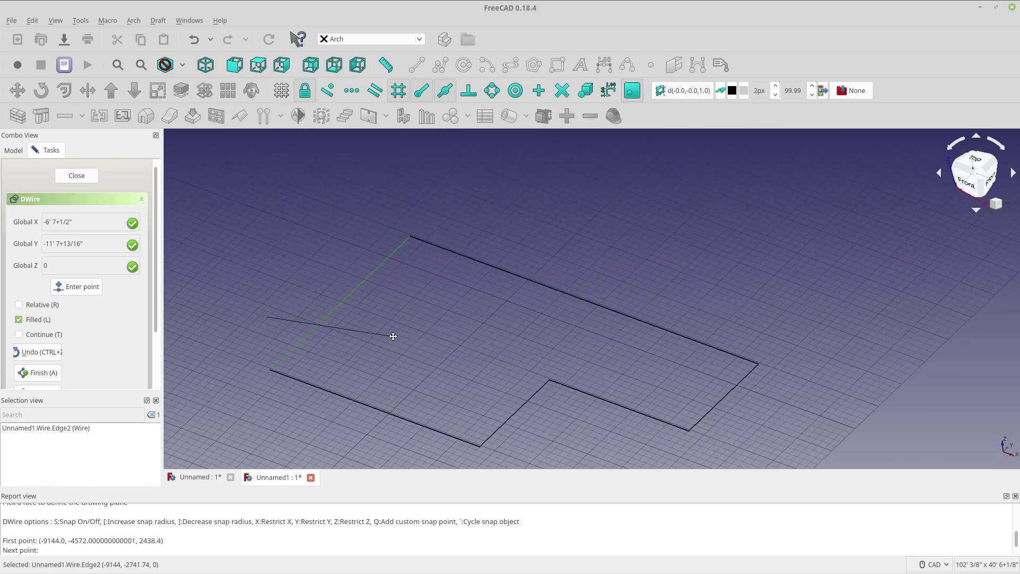
pyautogui.click(407, 182)
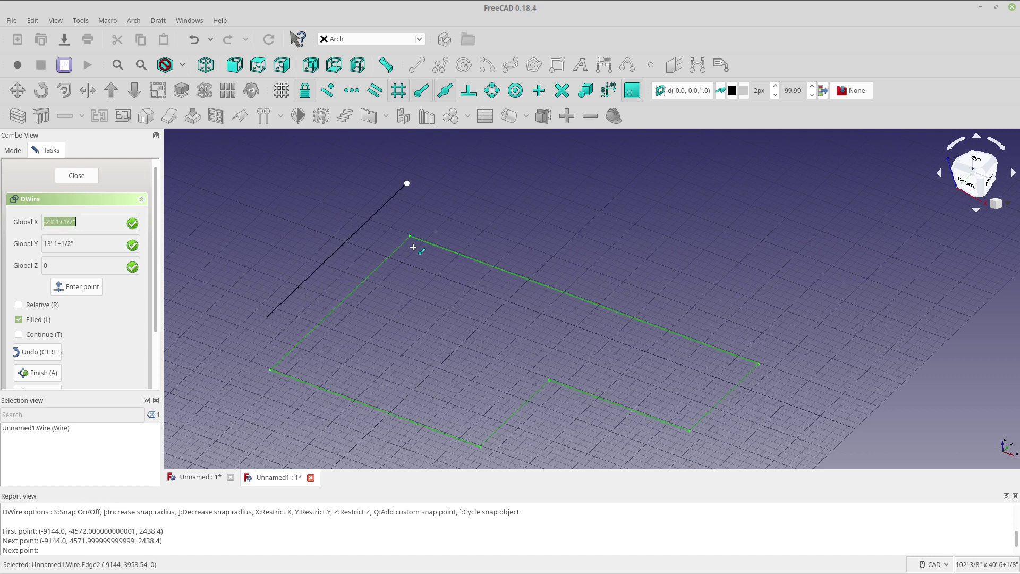
pyautogui.click(754, 364)
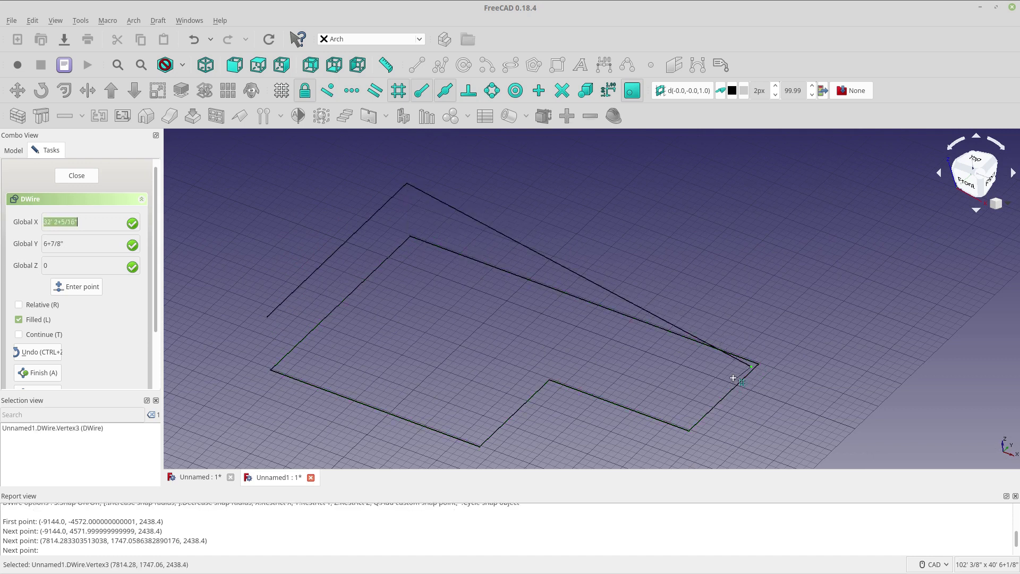
pyautogui.press('a')
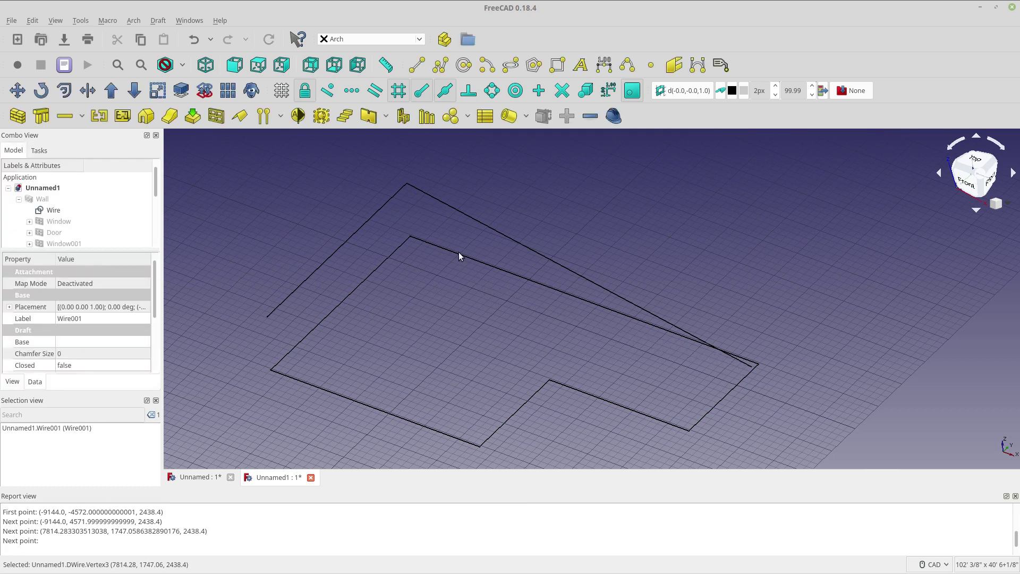
pyautogui.click(503, 237)
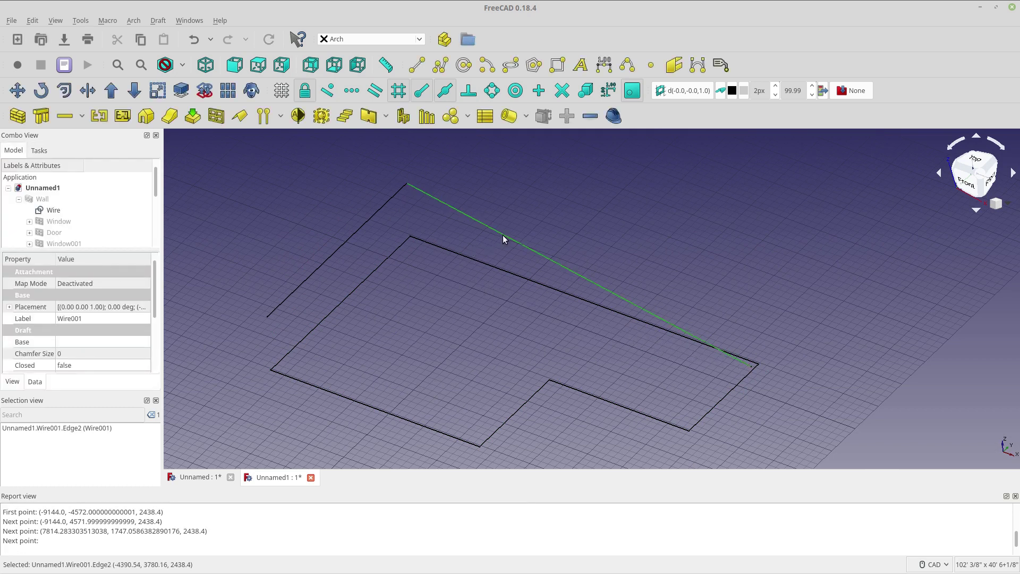
pyautogui.press('Delete')
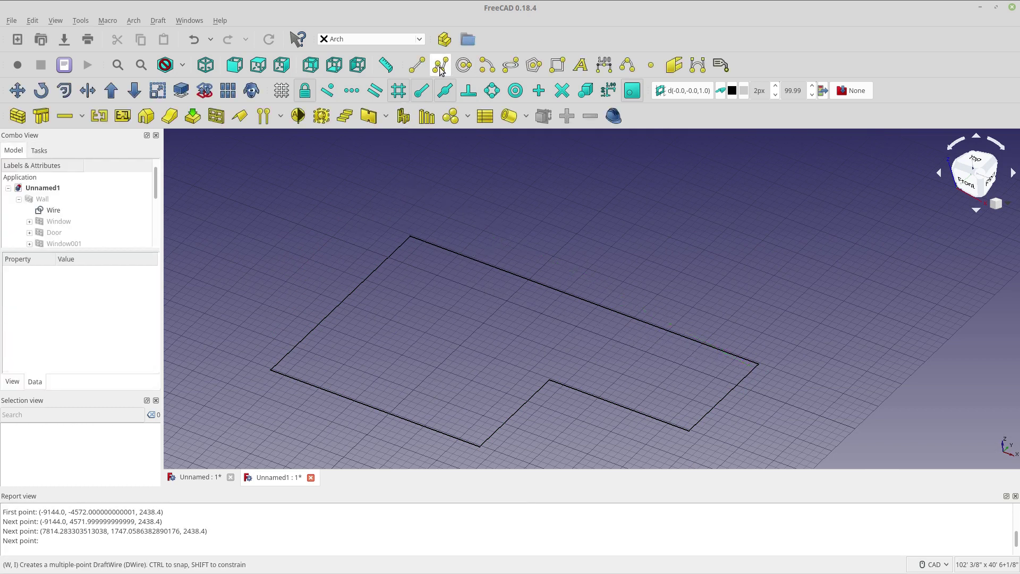
# Step: Draw a closed L-shaped wire at wall-top level through the six points directly above the base wire's corners
pyautogui.click(439, 67)
pyautogui.click(365, 278)
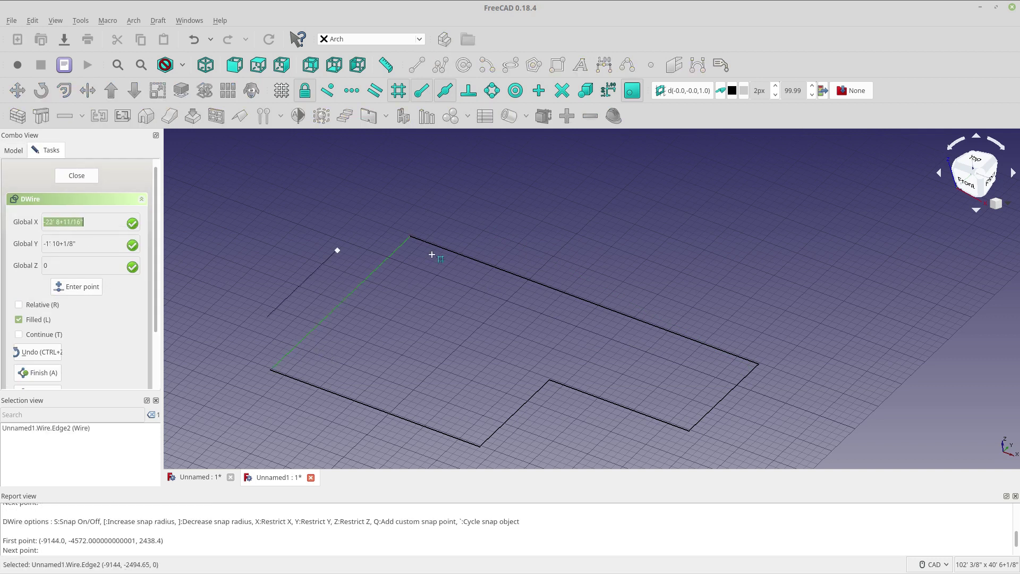
pyautogui.click(437, 241)
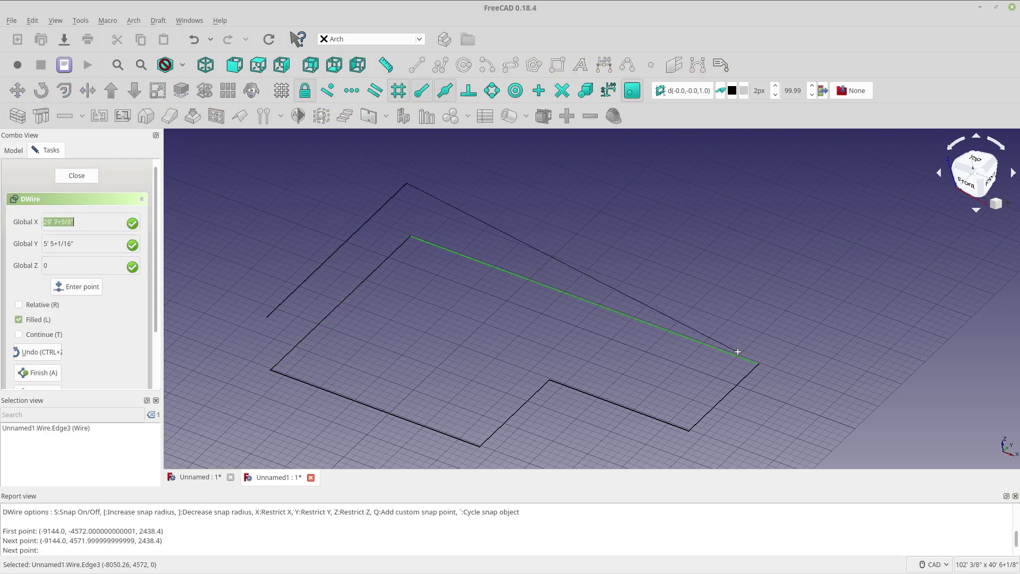
pyautogui.click(754, 310)
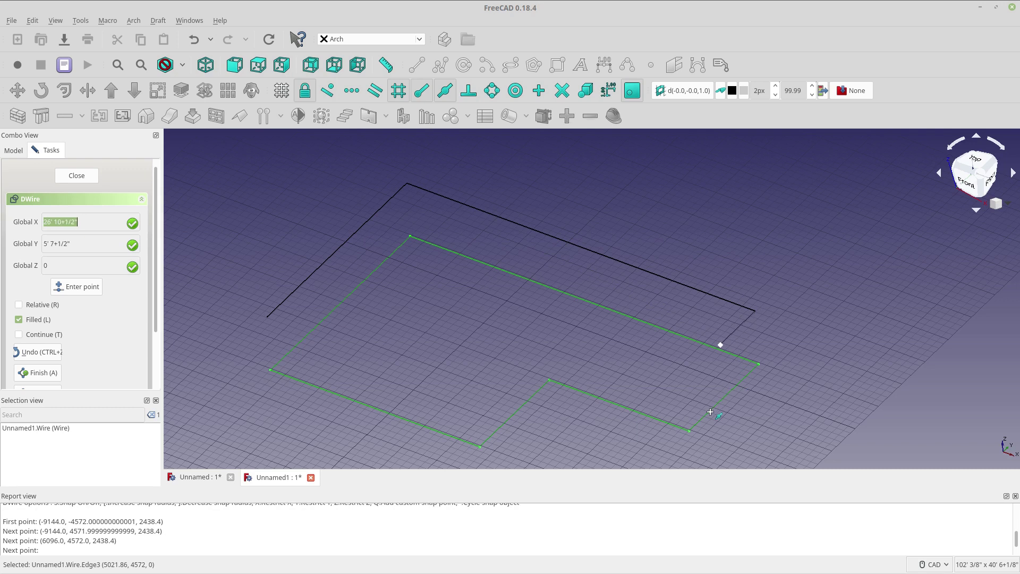
pyautogui.click(692, 426)
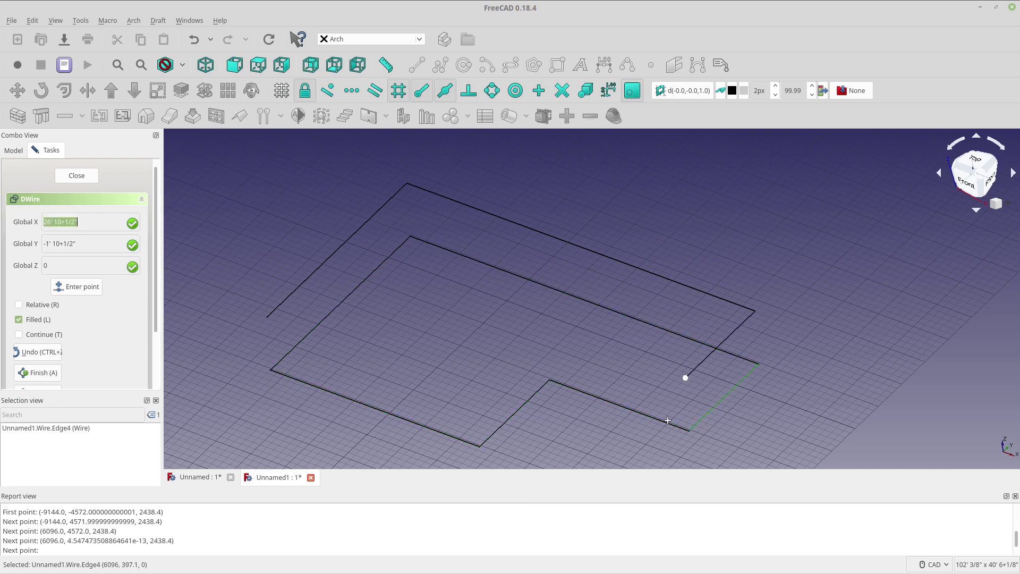
pyautogui.click(546, 327)
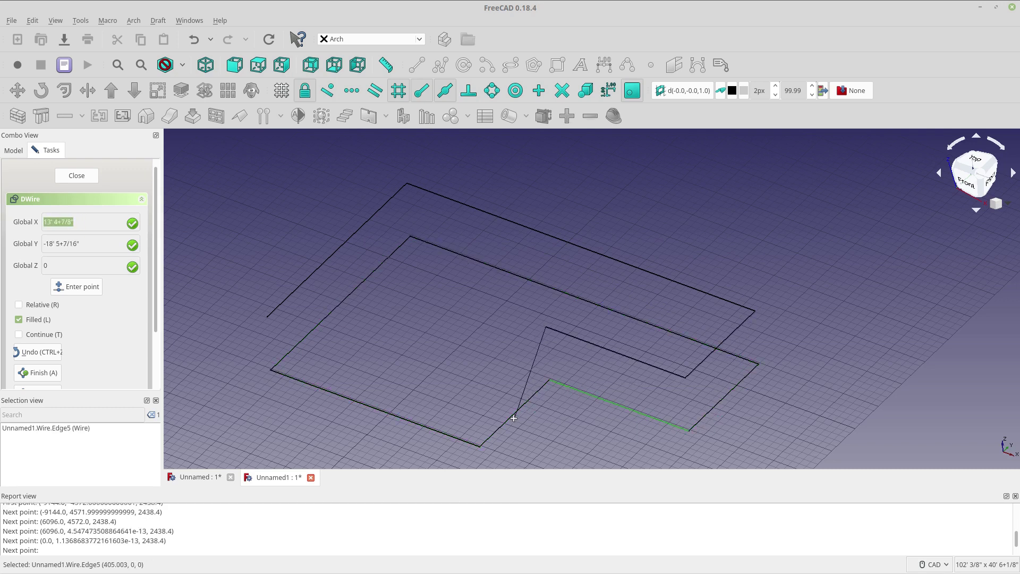
pyautogui.click(476, 392)
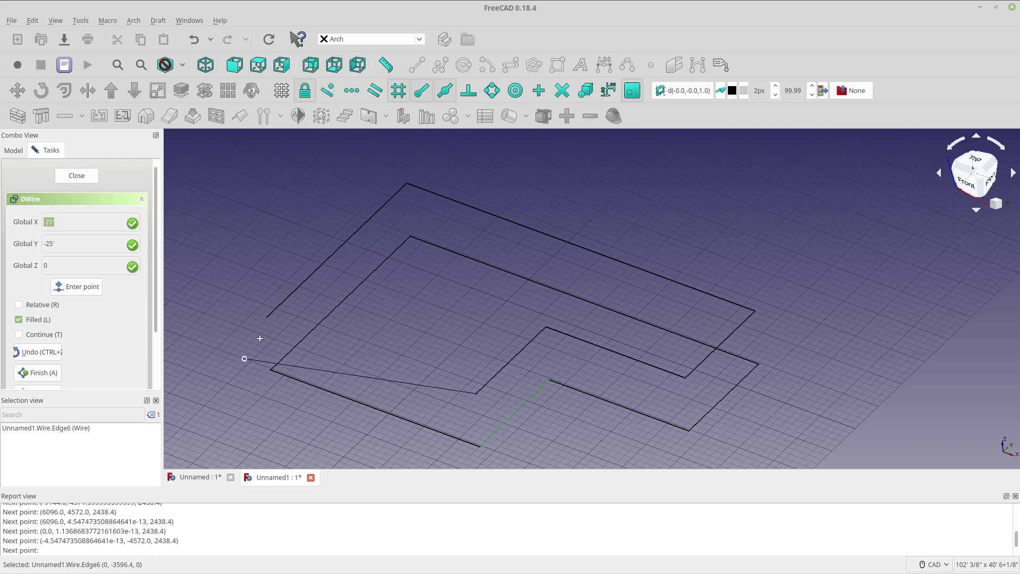
pyautogui.click(285, 302)
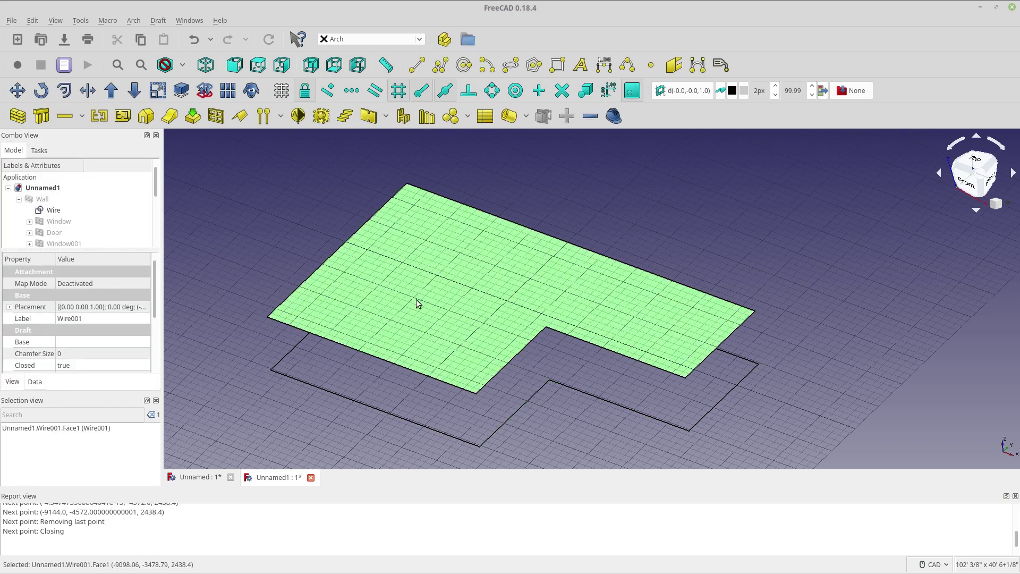
# Step: Set Make Face to false for the new wall-top wire
pyautogui.scroll(-3, 85, 203)
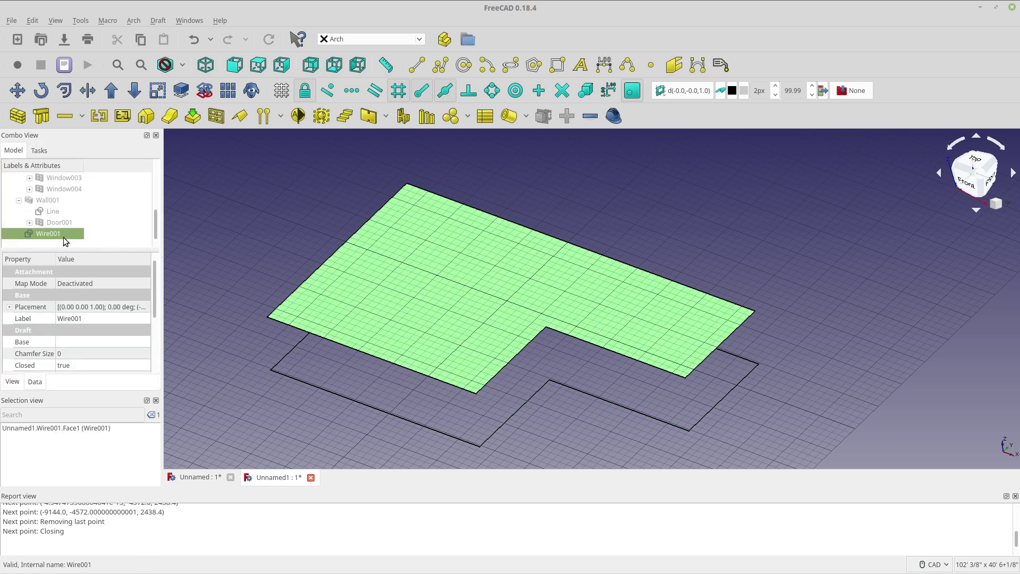
pyautogui.scroll(-3, 108, 361)
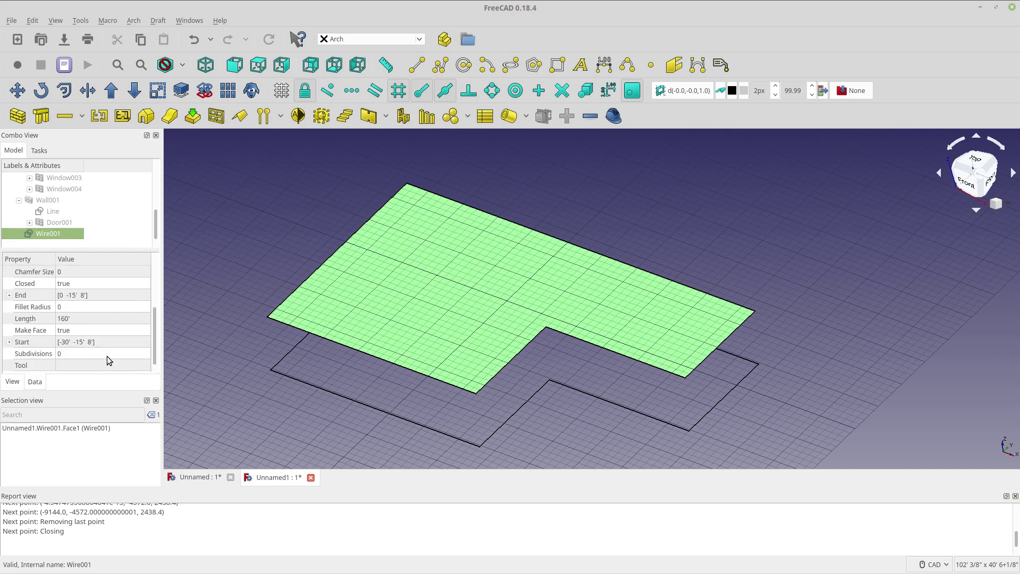
pyautogui.scroll(1, 97, 347)
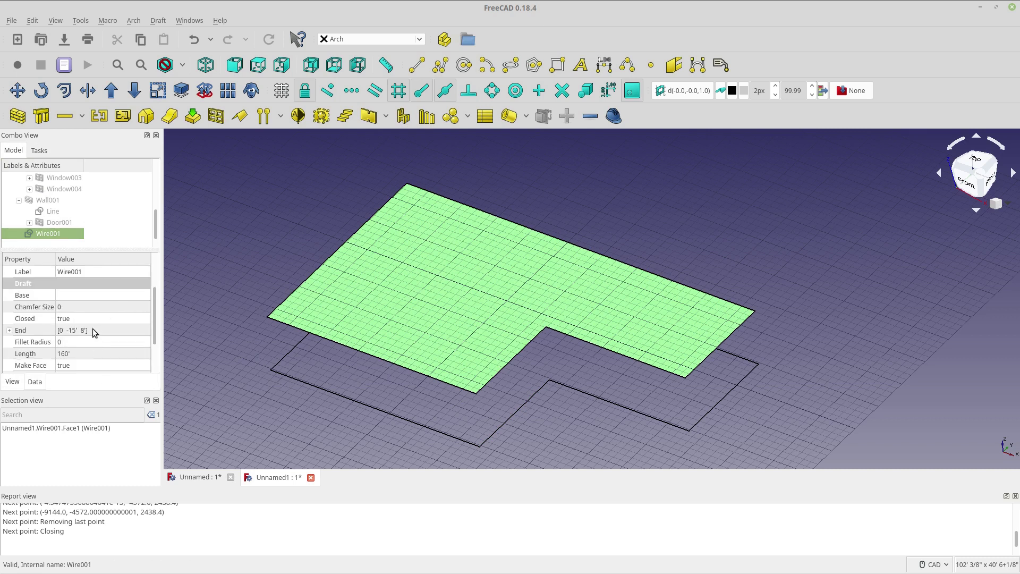
pyautogui.click(92, 318)
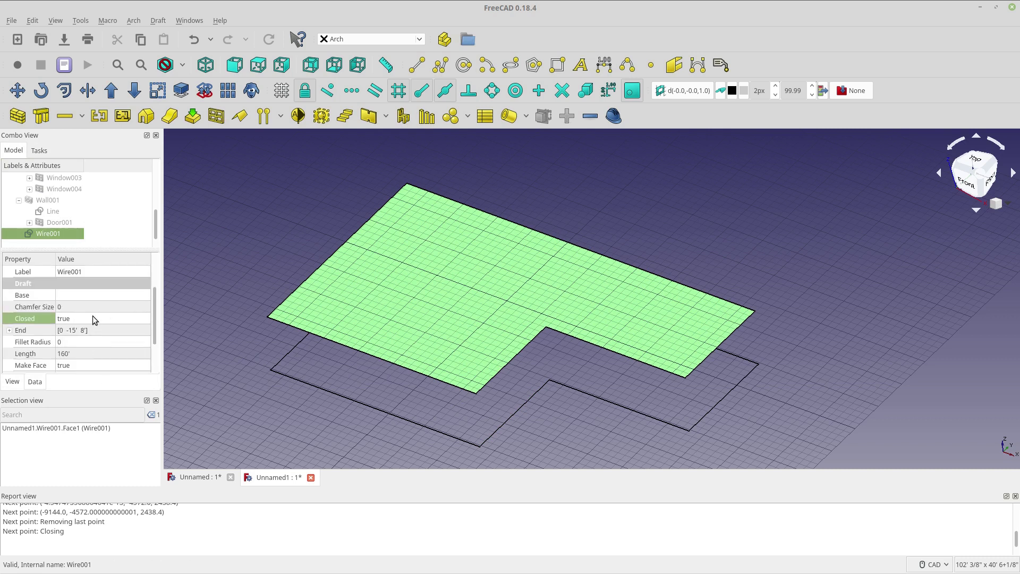
pyautogui.click(94, 364)
pyautogui.click(95, 363)
pyautogui.click(93, 353)
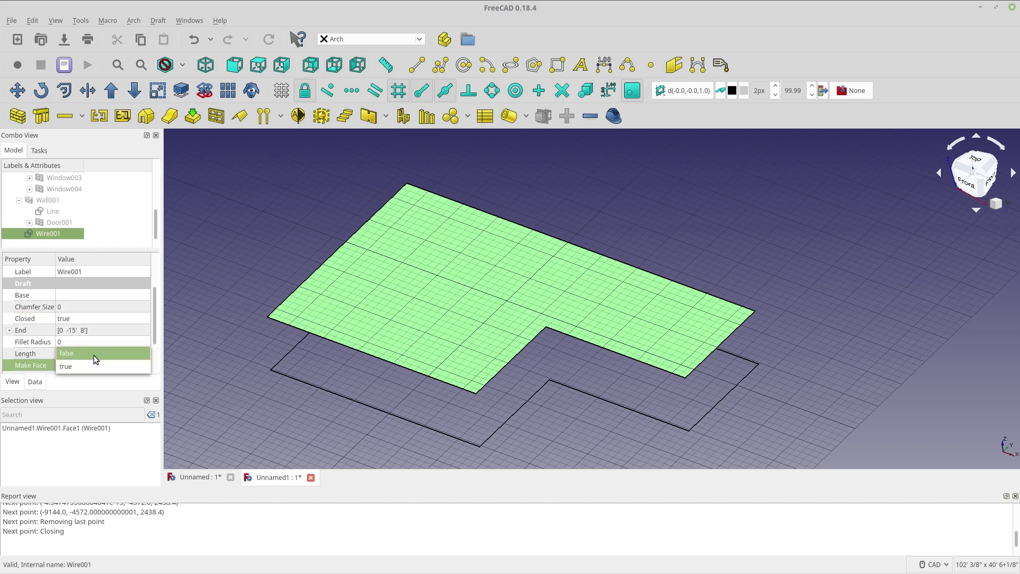
pyautogui.click(193, 338)
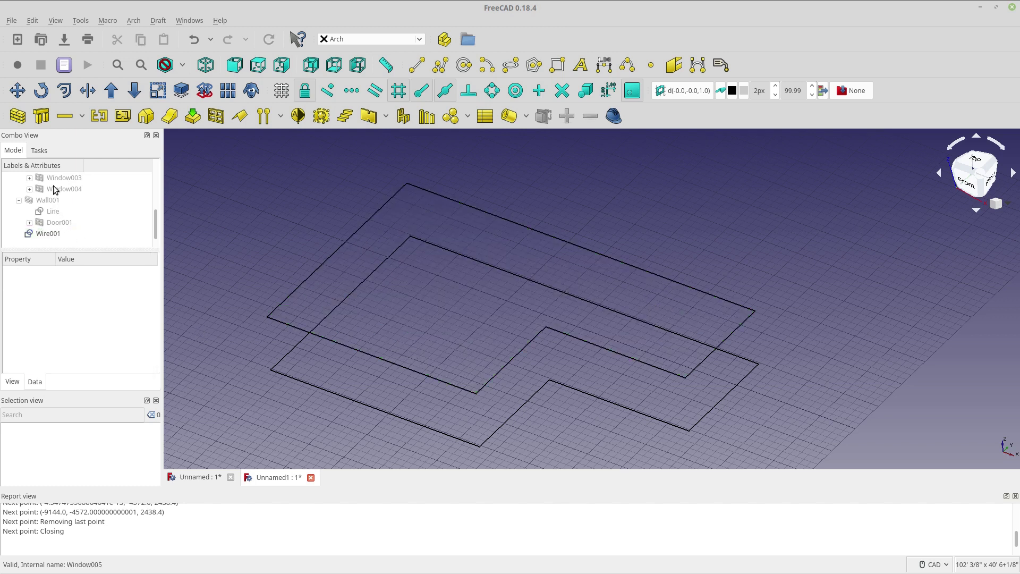
# Step: Create an Arch roof from the closed wall-top wire
pyautogui.click(51, 234)
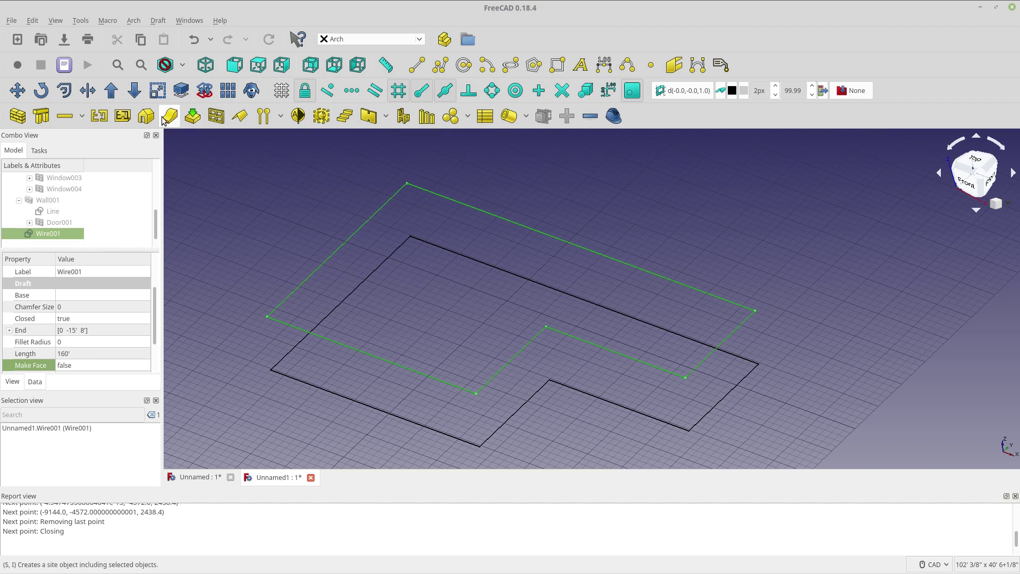
pyautogui.click(239, 116)
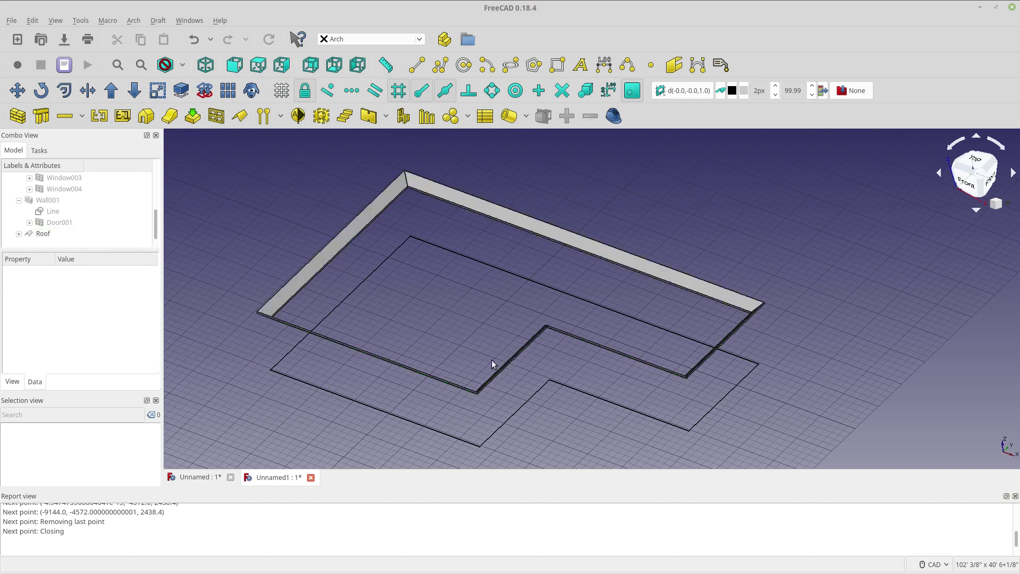
pyautogui.moveTo(492, 359); pyautogui.dragTo(409, 357, button='middle')
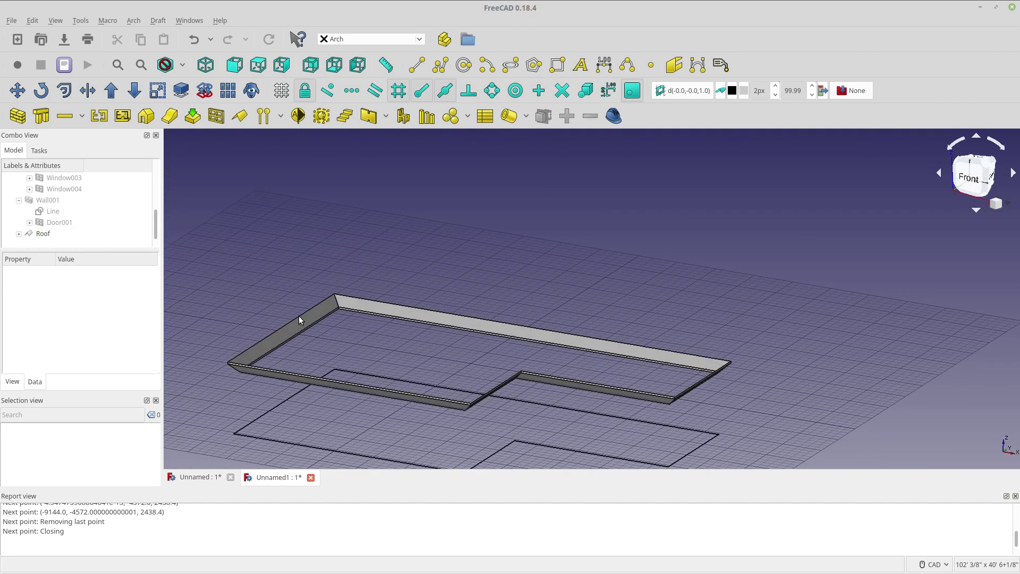
# Step: Show the outer wall with its windows and doors again beneath the roof
pyautogui.scroll(3, 98, 183)
pyautogui.click(74, 197)
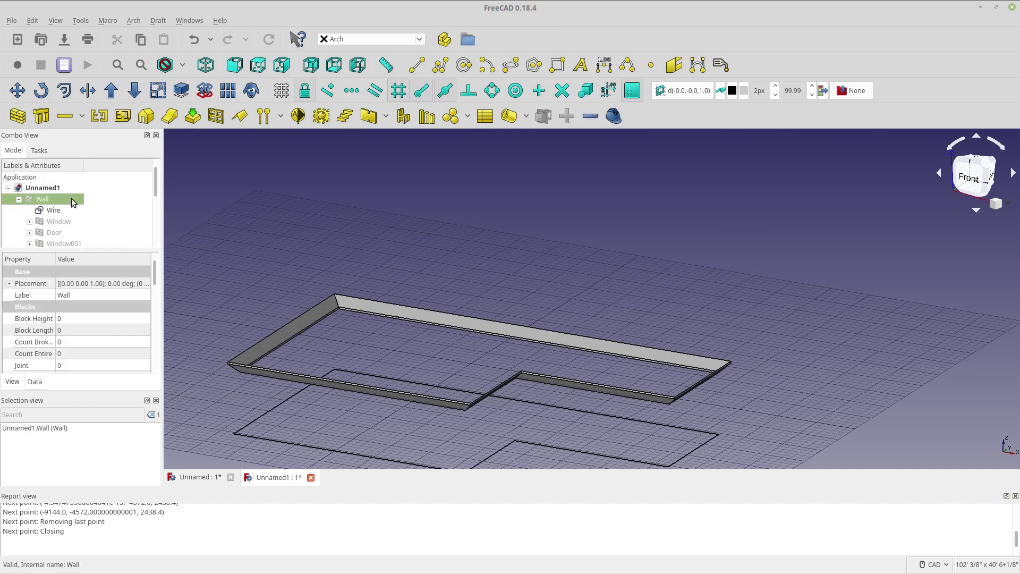
pyautogui.press('space')
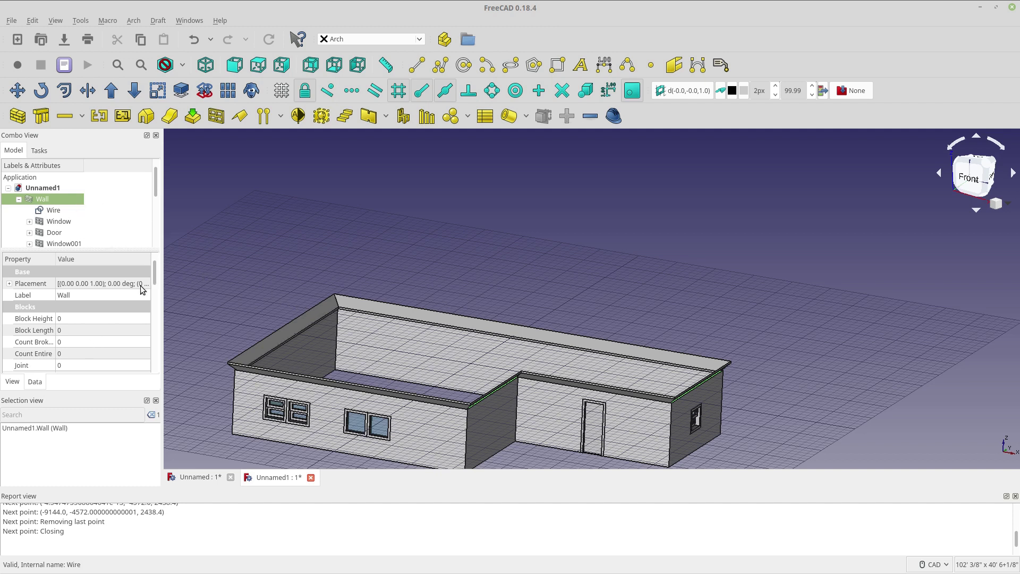
# Step: Review the outer wall's dimension properties and the existing roof's base, angle and Roof properties
pyautogui.moveTo(153, 275); pyautogui.dragTo(131, 363)
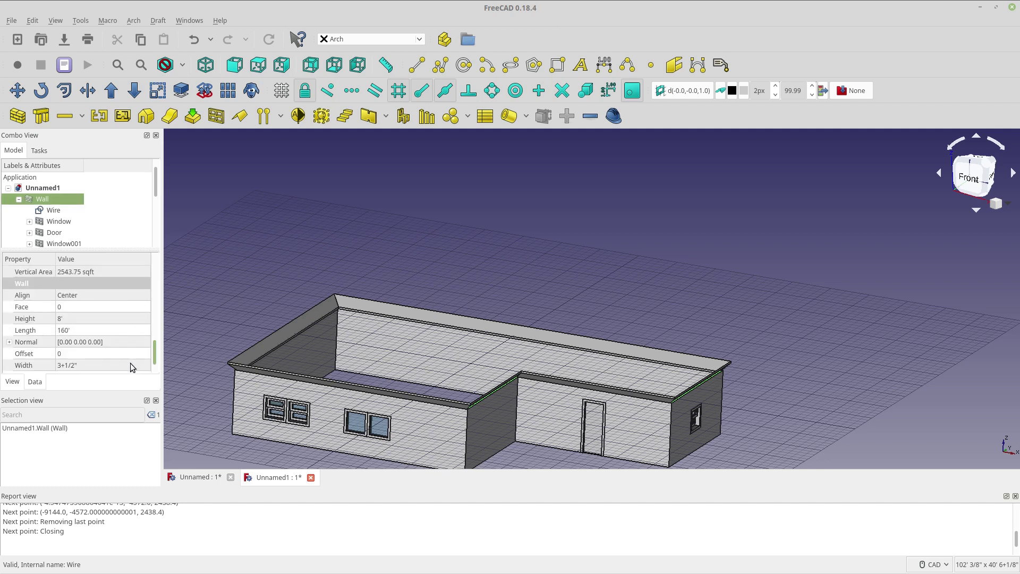
pyautogui.scroll(3, 107, 346)
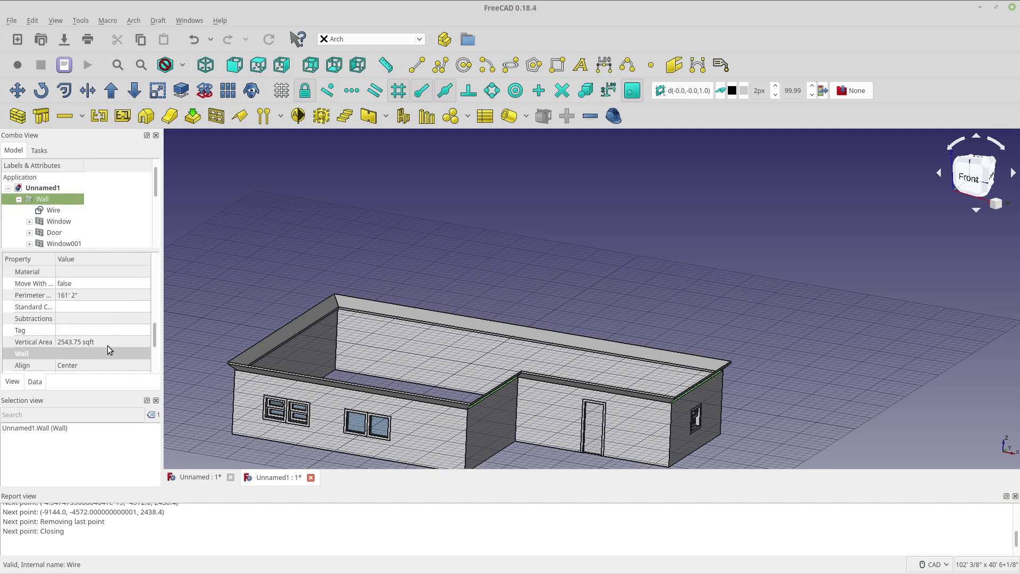
pyautogui.scroll(-3, 107, 346)
pyautogui.scroll(-3, 98, 211)
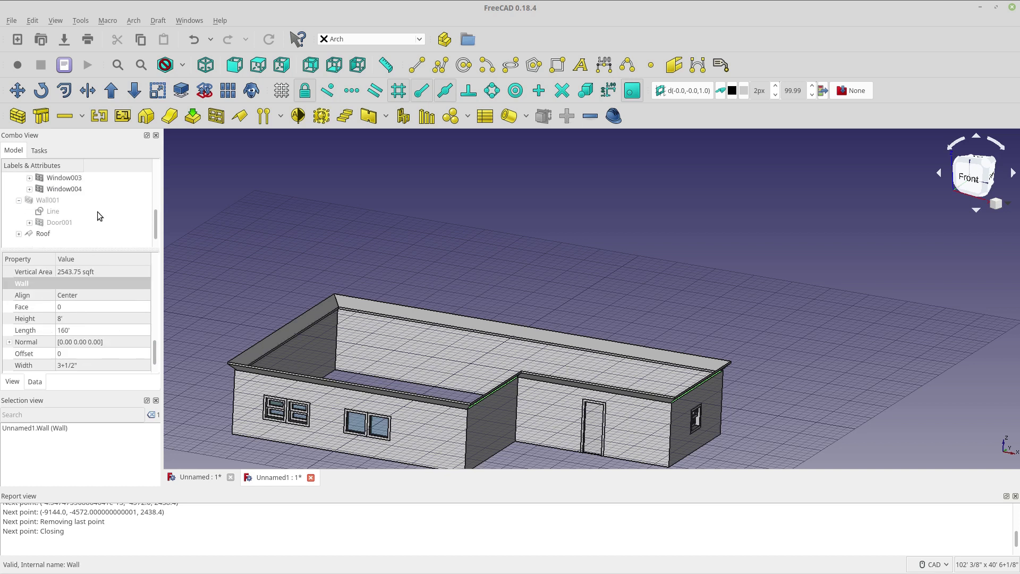
pyautogui.click(59, 232)
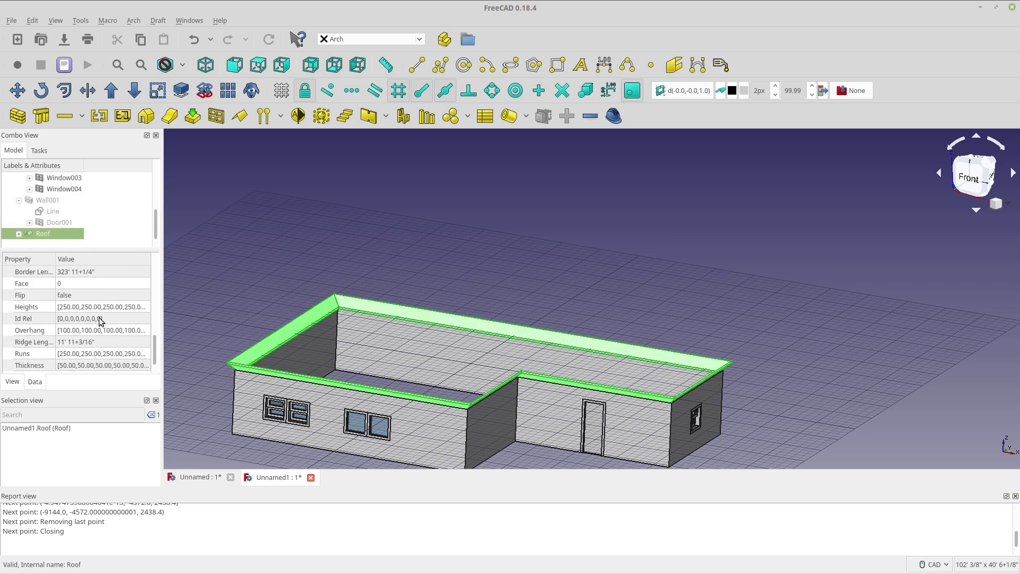
pyautogui.scroll(3, 115, 331)
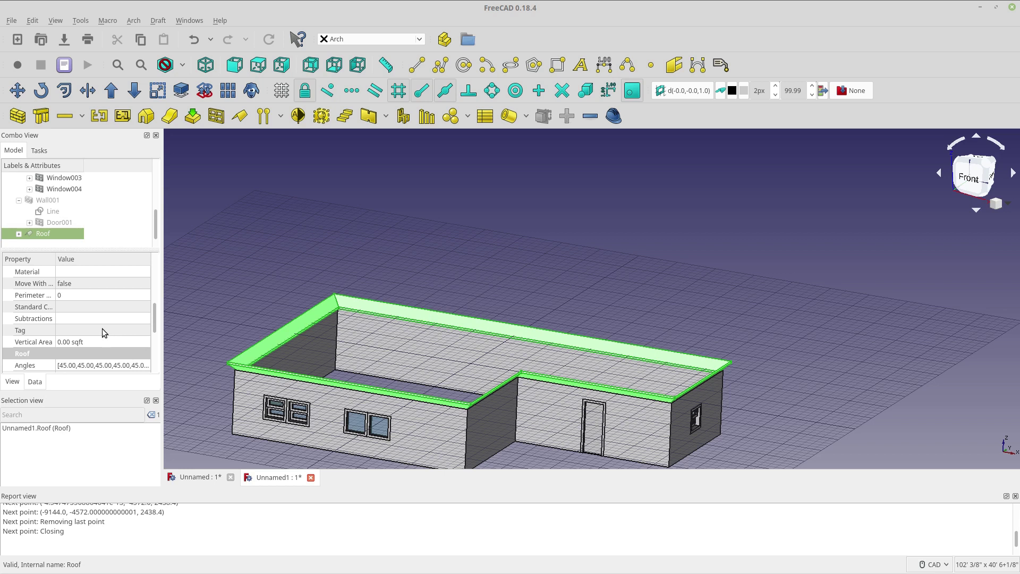
pyautogui.scroll(3, 100, 335)
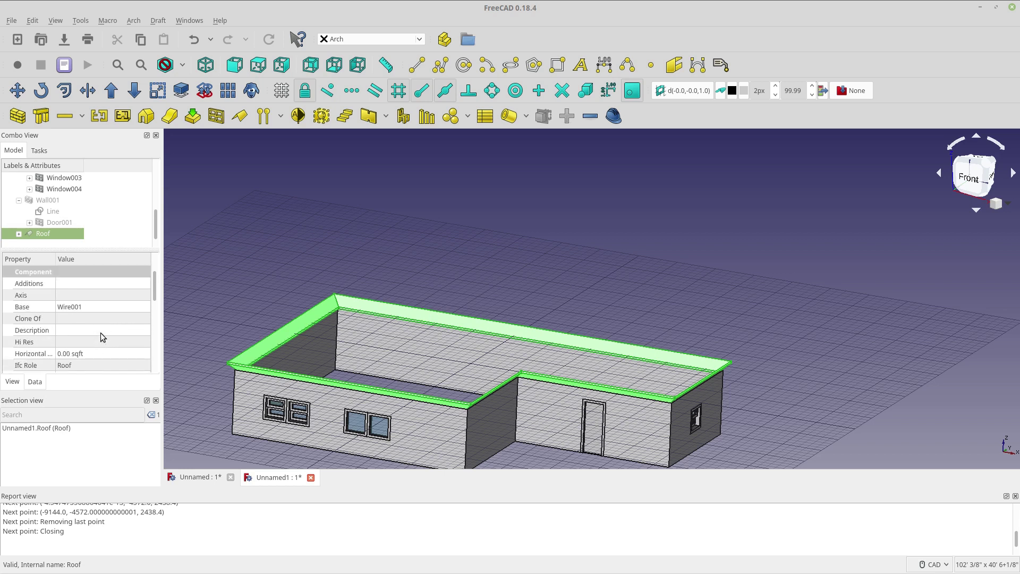
pyautogui.scroll(2, 101, 332)
pyautogui.scroll(-5, 101, 333)
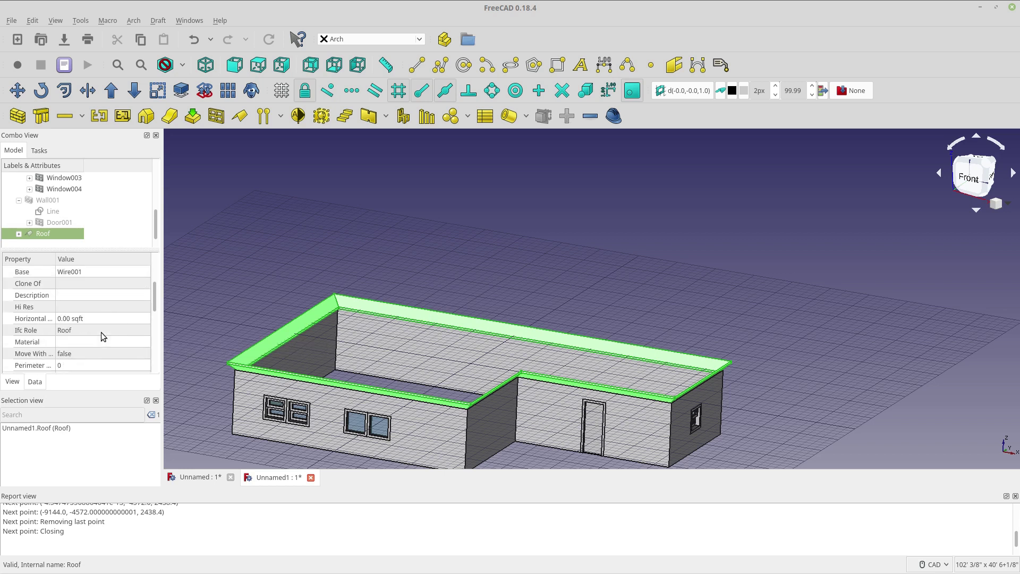
pyautogui.scroll(-1, 101, 324)
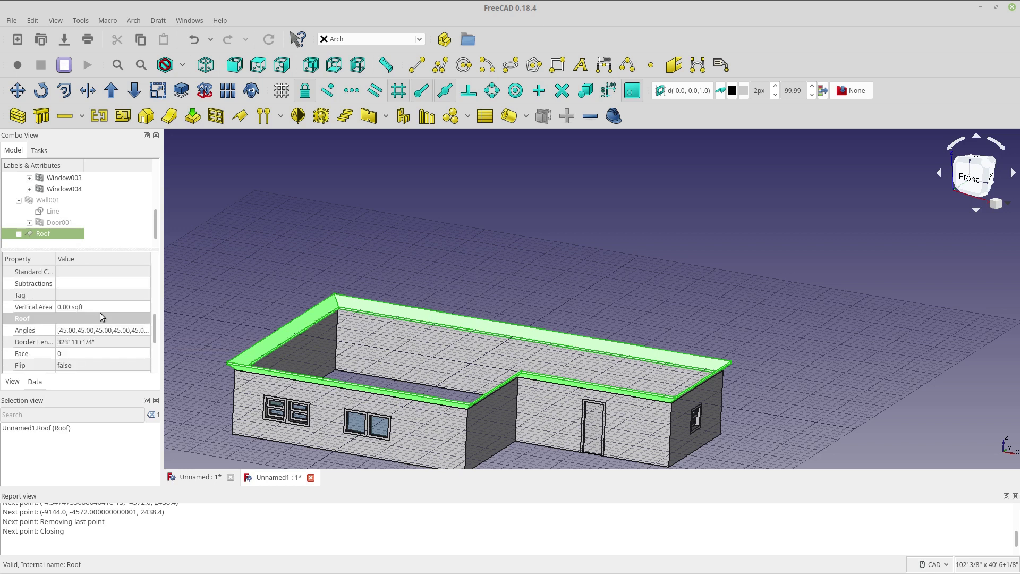
# Step: Set the roof's Flip property to true and inspect the resulting eave at the building's front corner
pyautogui.scroll(-1, 93, 336)
pyautogui.click(97, 328)
pyautogui.click(98, 328)
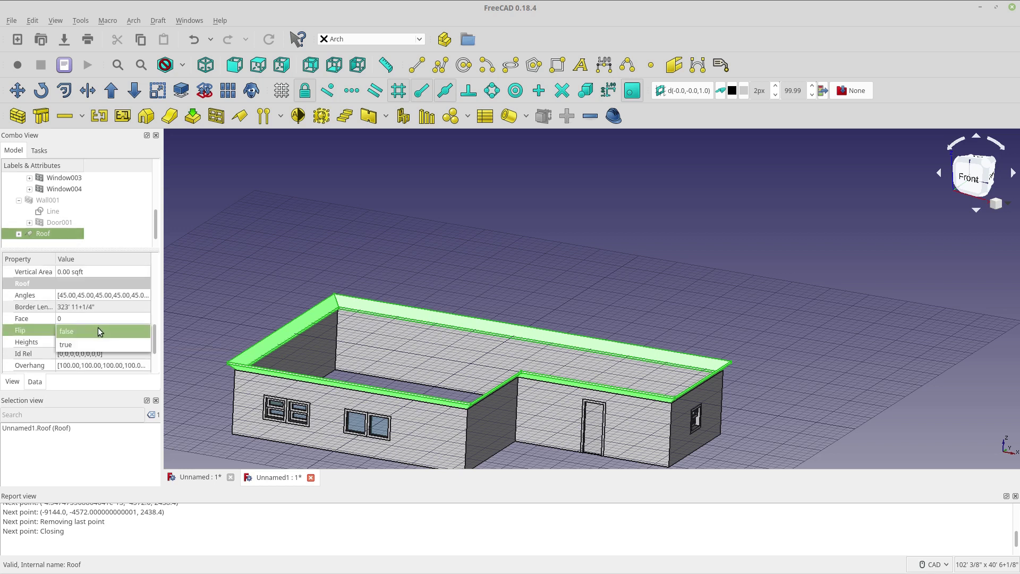
pyautogui.click(100, 344)
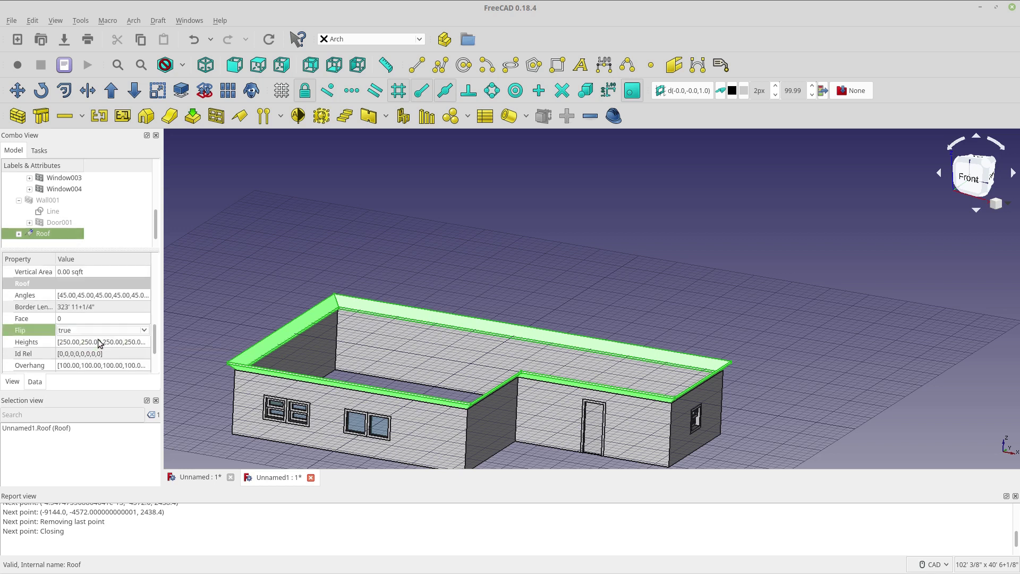
pyautogui.click(130, 344)
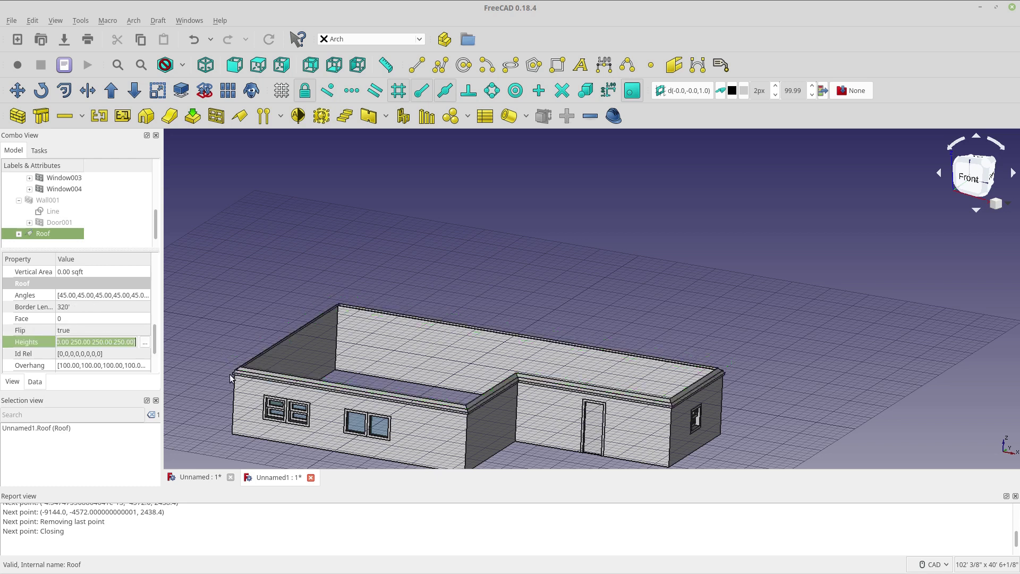
pyautogui.scroll(6, 233, 380)
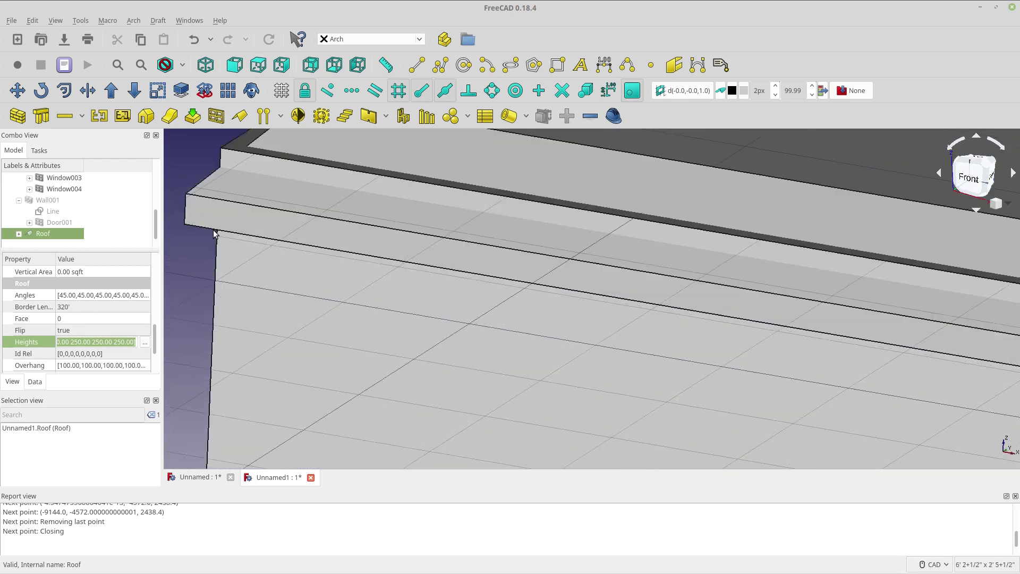
# Step: Set the roof's Flip property back to false
pyautogui.click(96, 332)
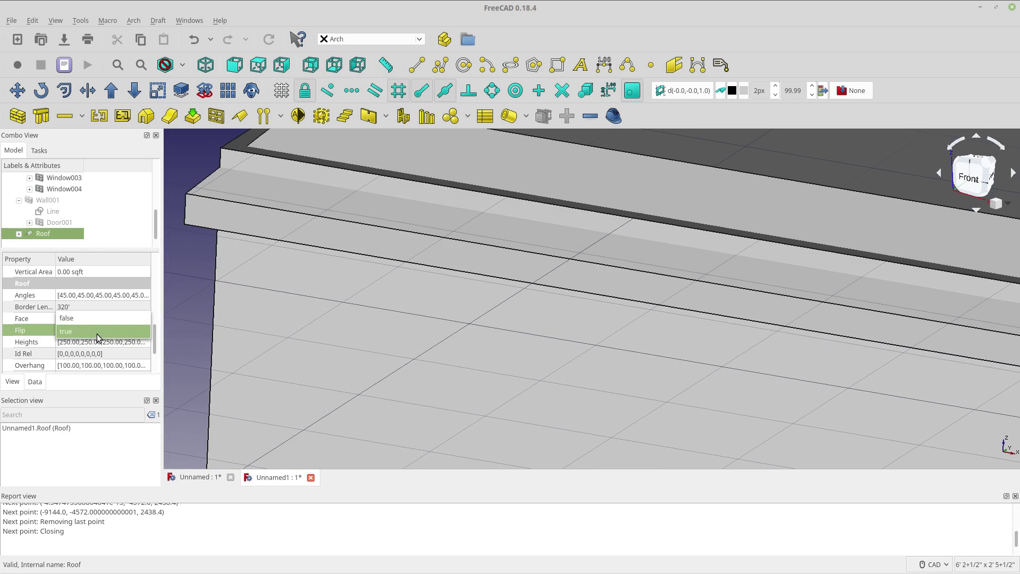
pyautogui.click(96, 332)
pyautogui.click(101, 325)
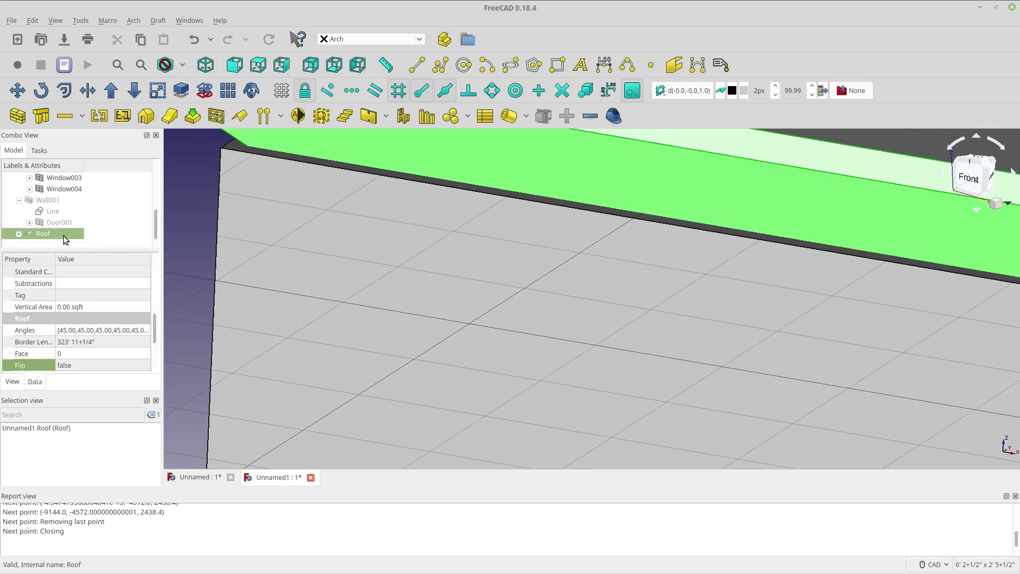
# Step: Hide the existing roof and the outer wall with its windows and doors, leaving the L-shaped base wire visible
pyautogui.scroll(-3, 352, 303)
pyautogui.scroll(-2, 353, 307)
pyautogui.scroll(-5, 518, 297)
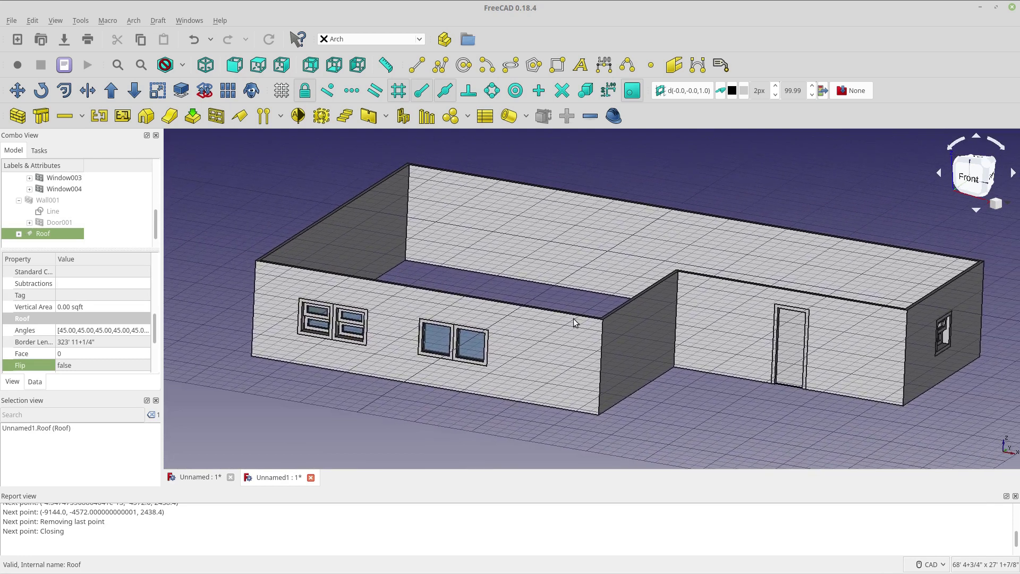
pyautogui.moveTo(573, 317); pyautogui.dragTo(460, 322, button='middle')
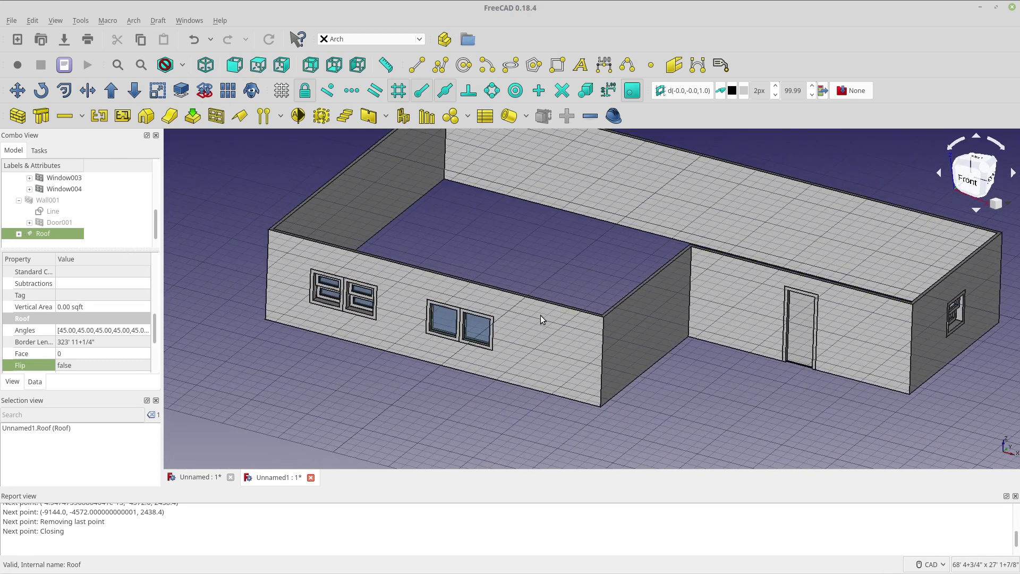
pyautogui.scroll(-2, 493, 304)
pyautogui.scroll(2, 5, 266)
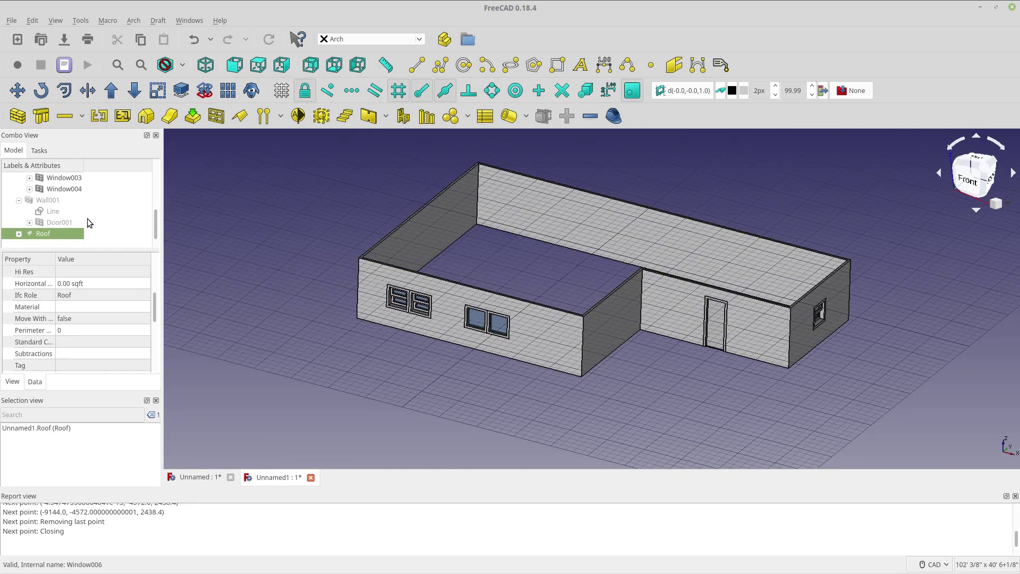
pyautogui.scroll(3, 158, 229)
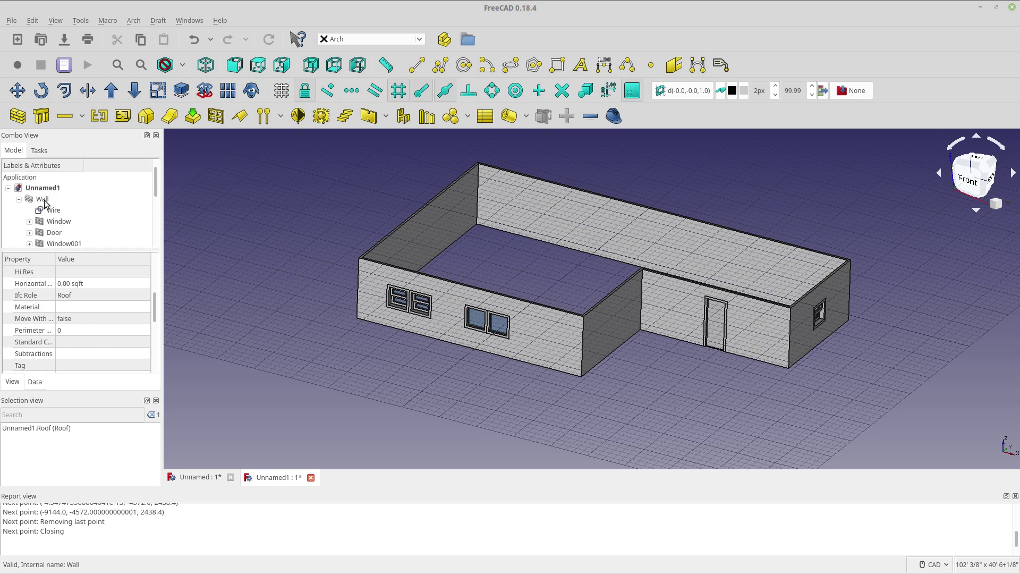
pyautogui.click(42, 199)
pyautogui.press('space')
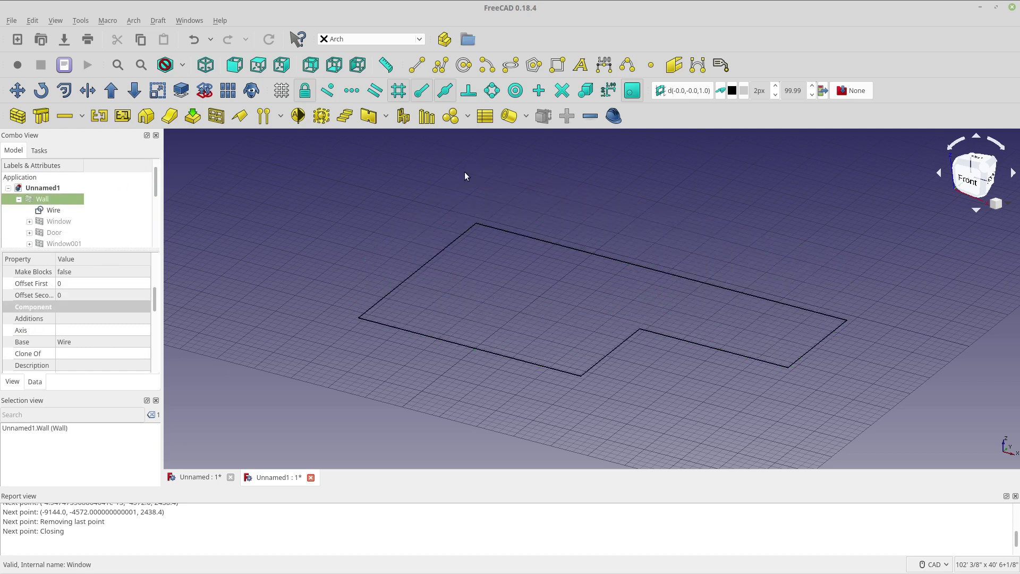
# Step: Draw a second closed L-shaped wire at 8' height through six points above the base corners, starting at (-30', -15')
pyautogui.click(440, 65)
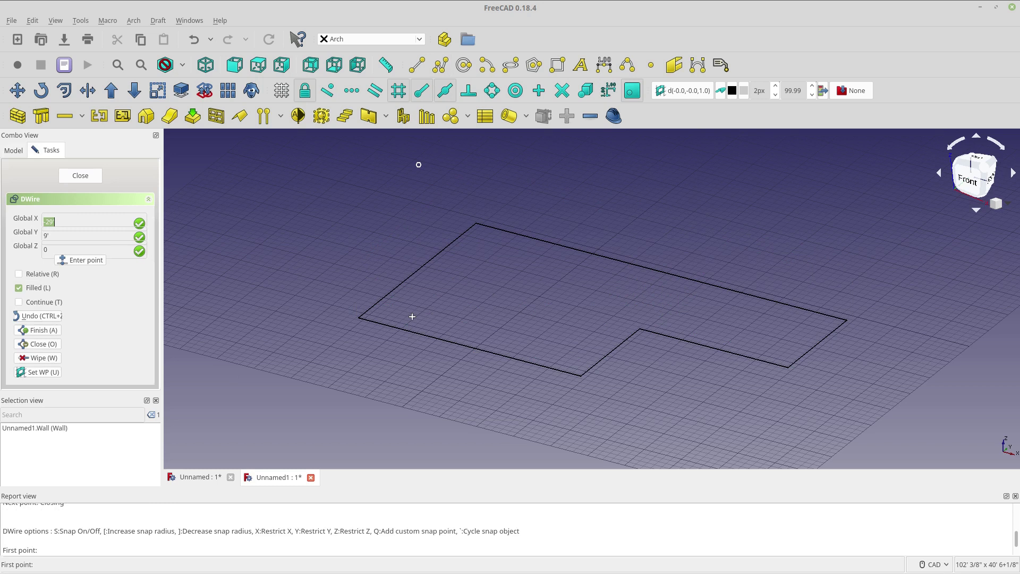
pyautogui.click(375, 321)
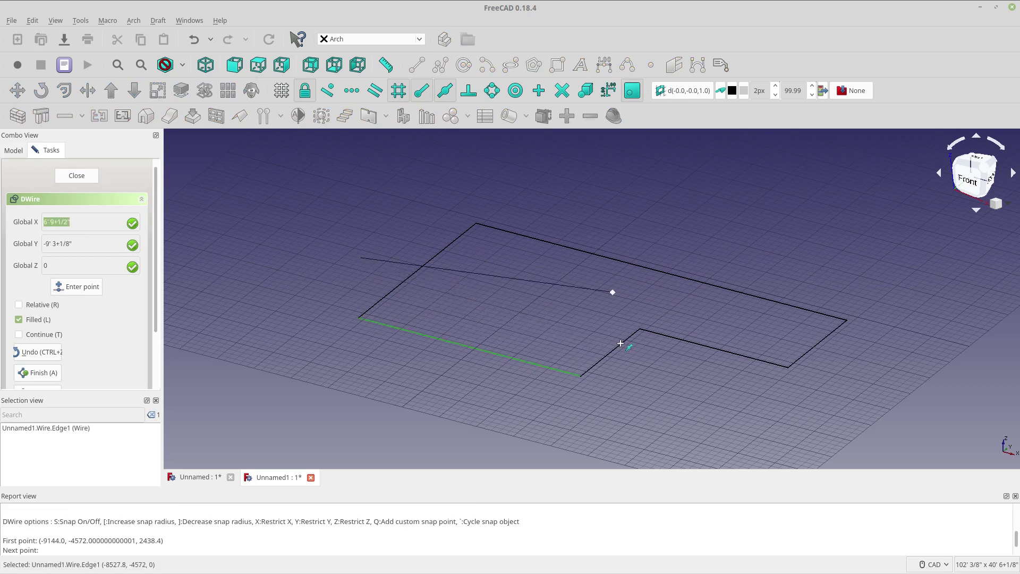
pyautogui.click(583, 315)
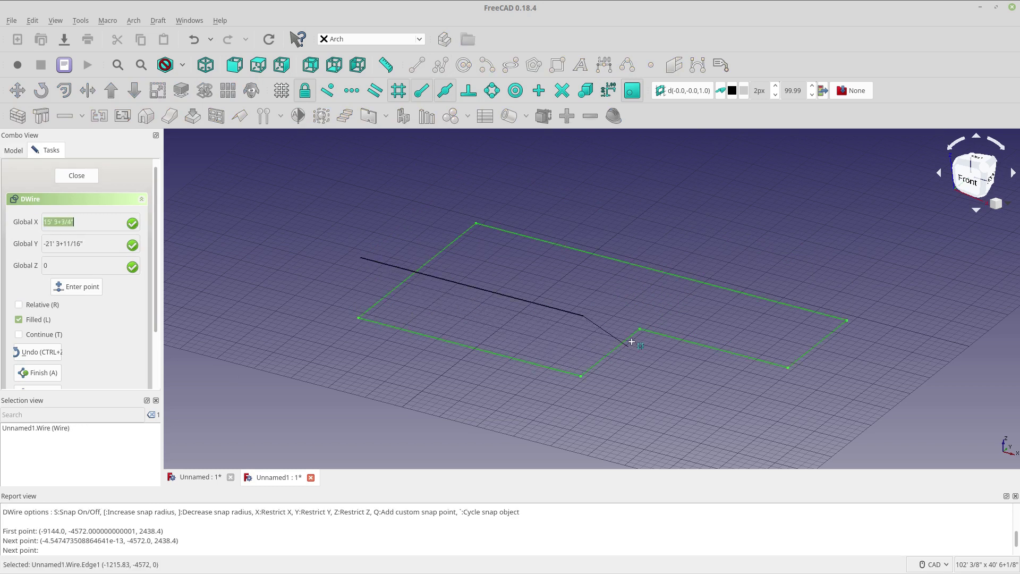
pyautogui.click(643, 268)
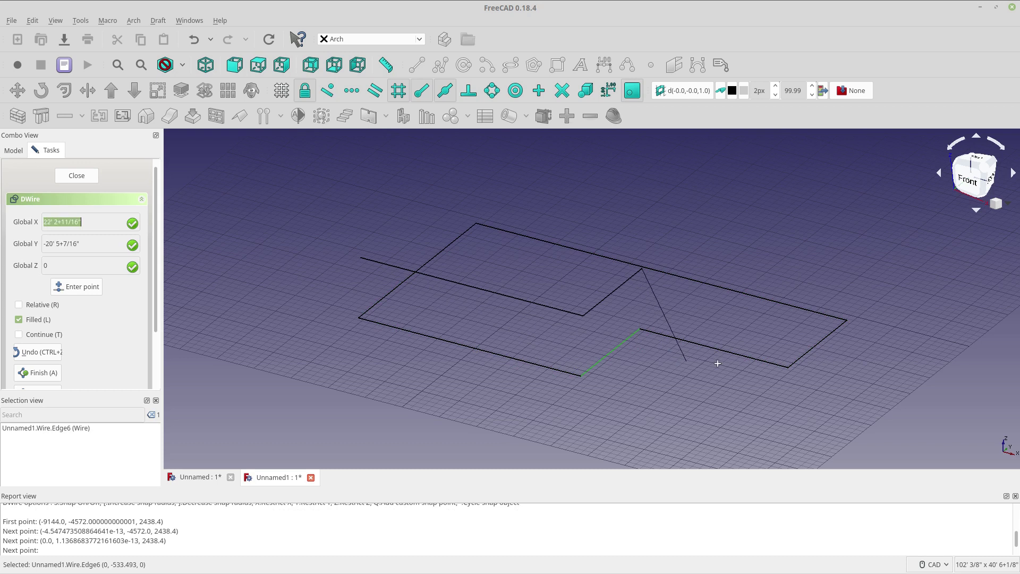
pyautogui.click(785, 364)
pyautogui.click(844, 320)
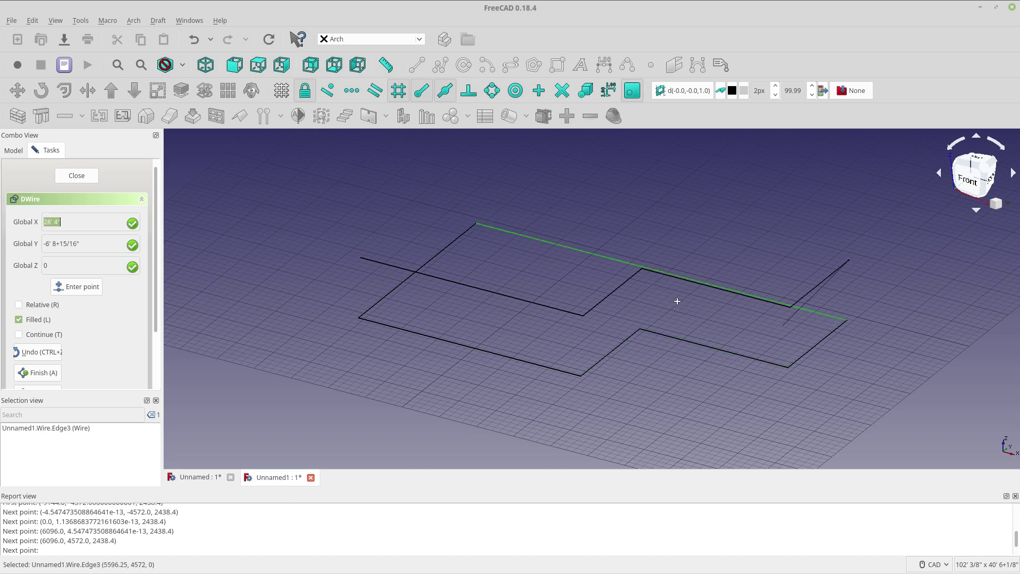
pyautogui.click(502, 232)
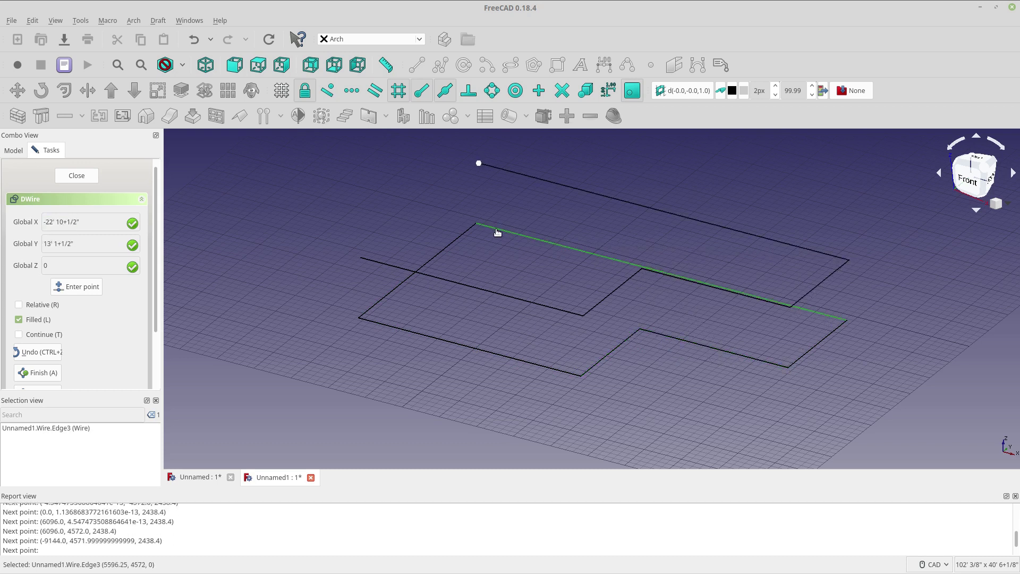
pyautogui.click(363, 259)
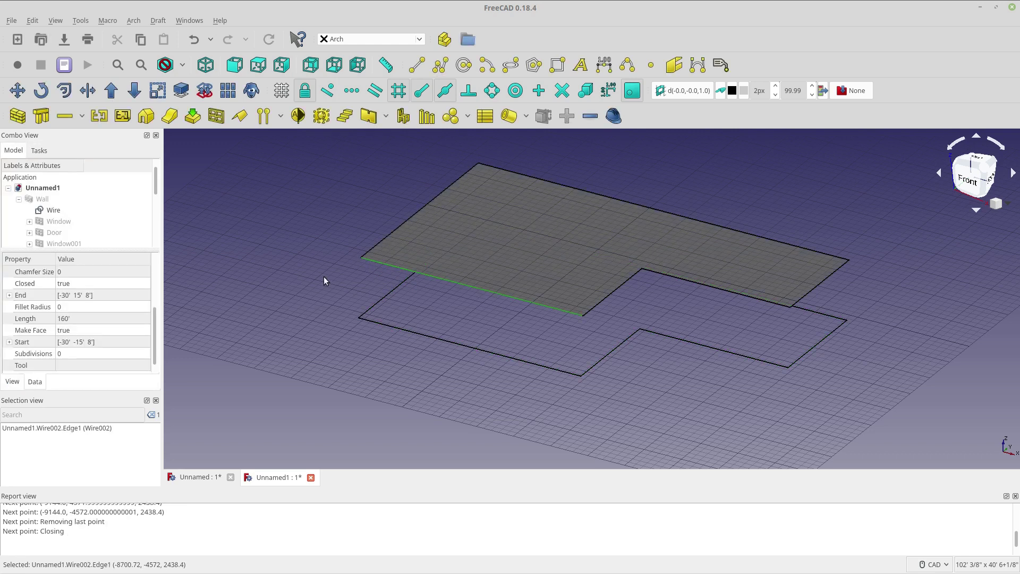
# Step: Turn off Make Face for the second wall-top wire by setting it to false
pyautogui.click(469, 250)
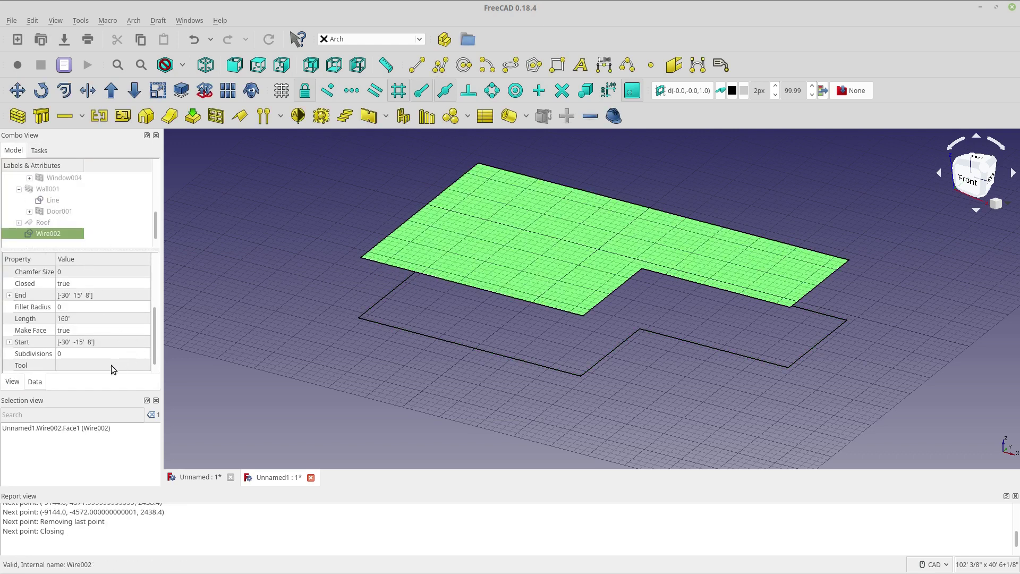
pyautogui.scroll(1, 95, 346)
pyautogui.scroll(-1, 94, 346)
pyautogui.click(94, 329)
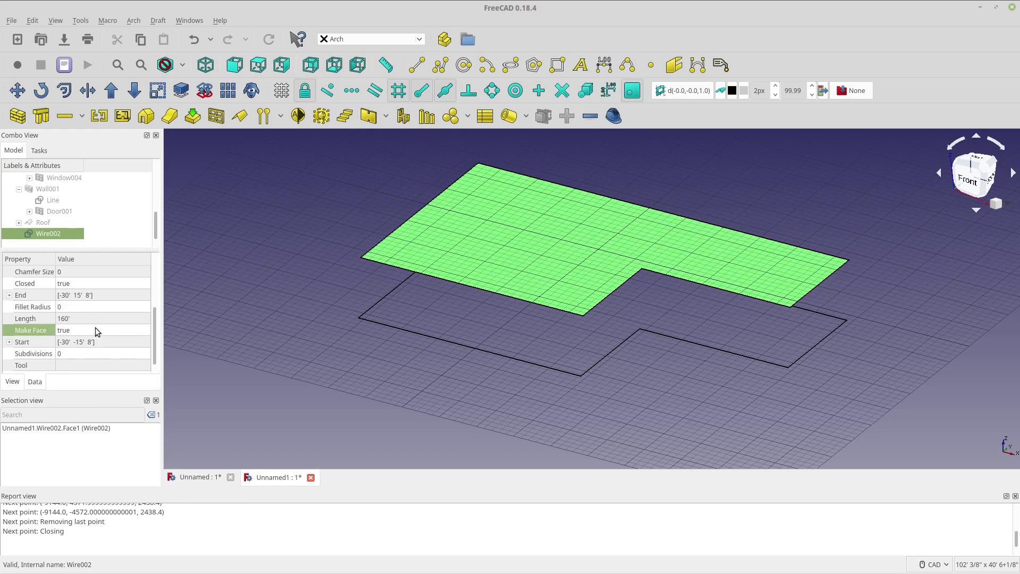
pyautogui.click(95, 327)
pyautogui.click(95, 318)
# Step: Create a new Arch roof from the second wall-top wire
pyautogui.click(281, 345)
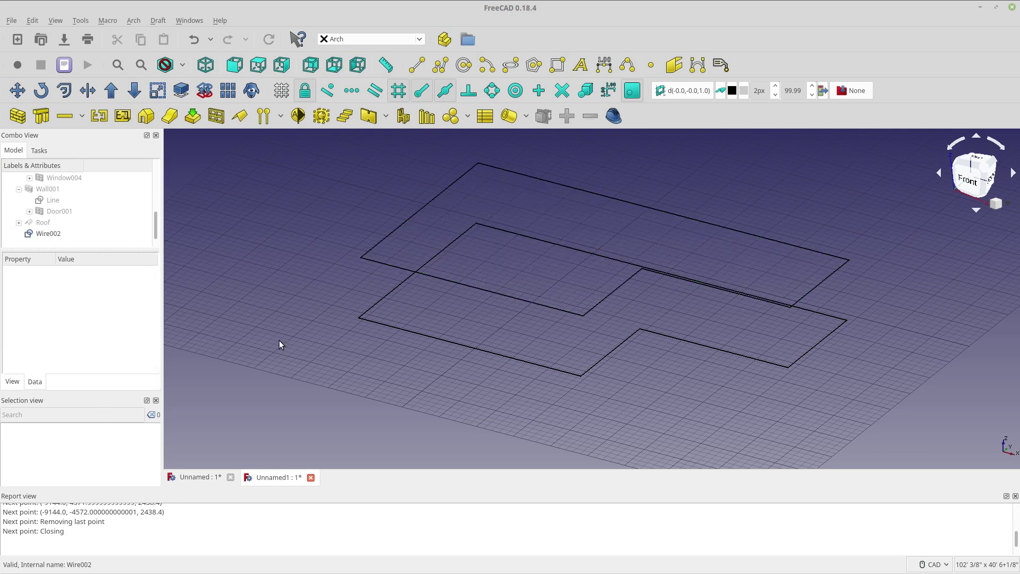
pyautogui.click(70, 233)
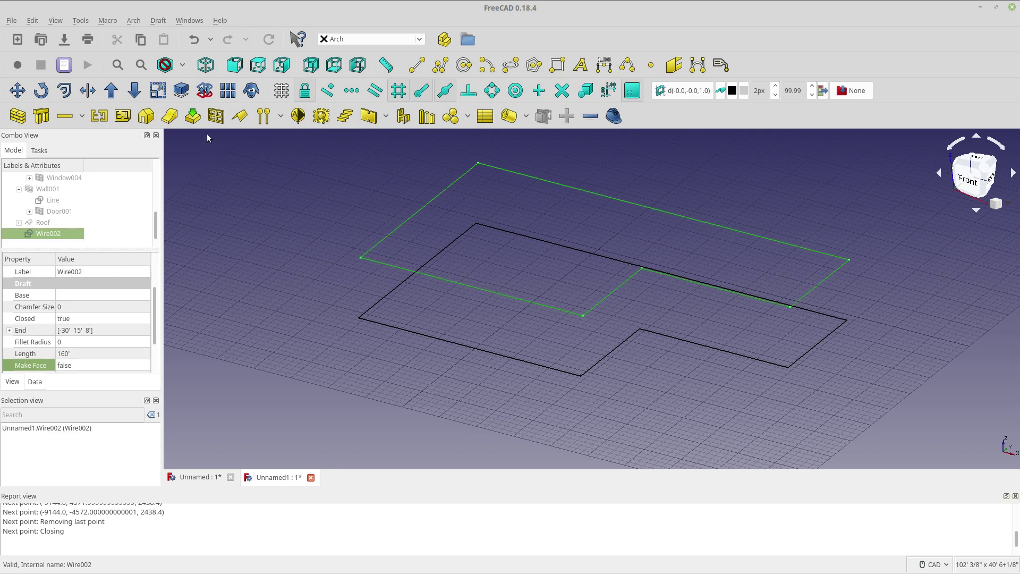
pyautogui.click(240, 116)
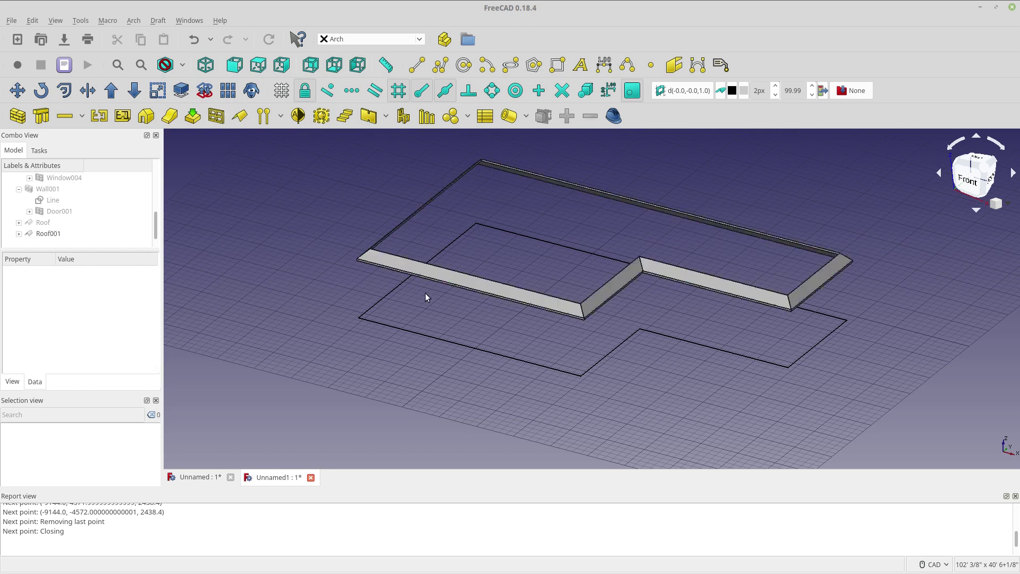
# Step: Show the partition wall and the outer wall with their openings again, and inspect the new roof on top of them
pyautogui.scroll(1, 57, 231)
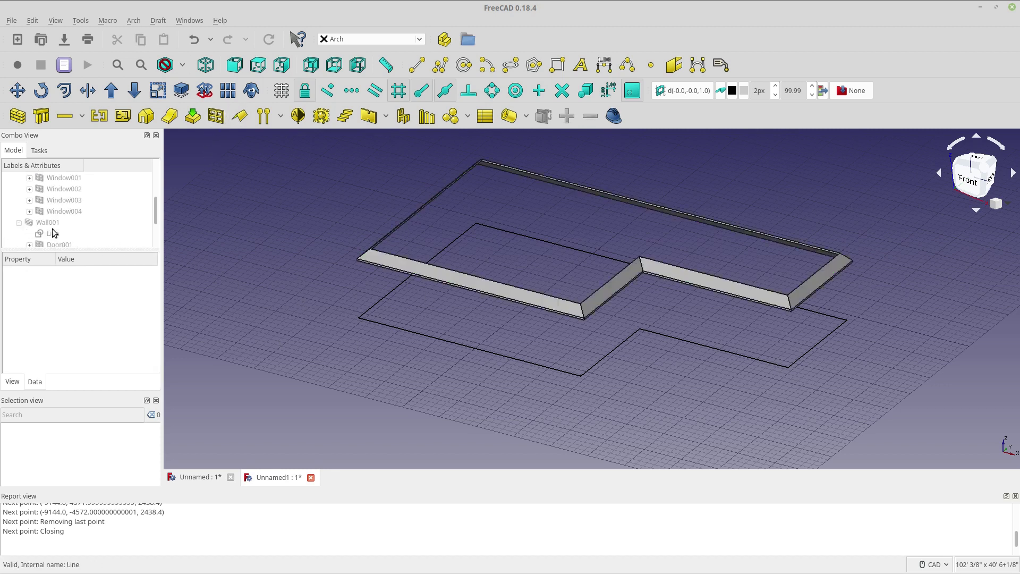
pyautogui.click(53, 223)
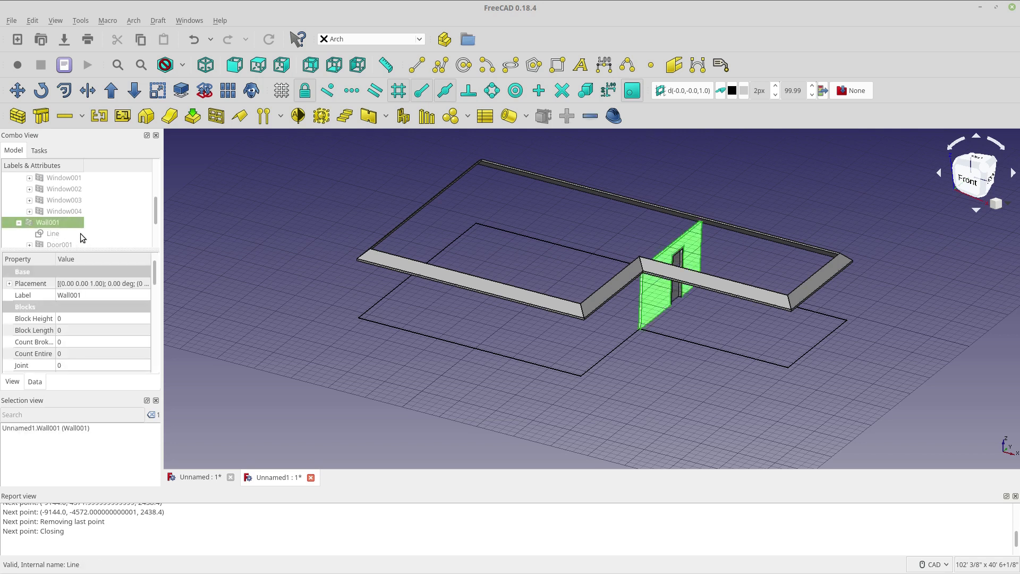
pyautogui.scroll(2, 89, 228)
pyautogui.click(63, 199)
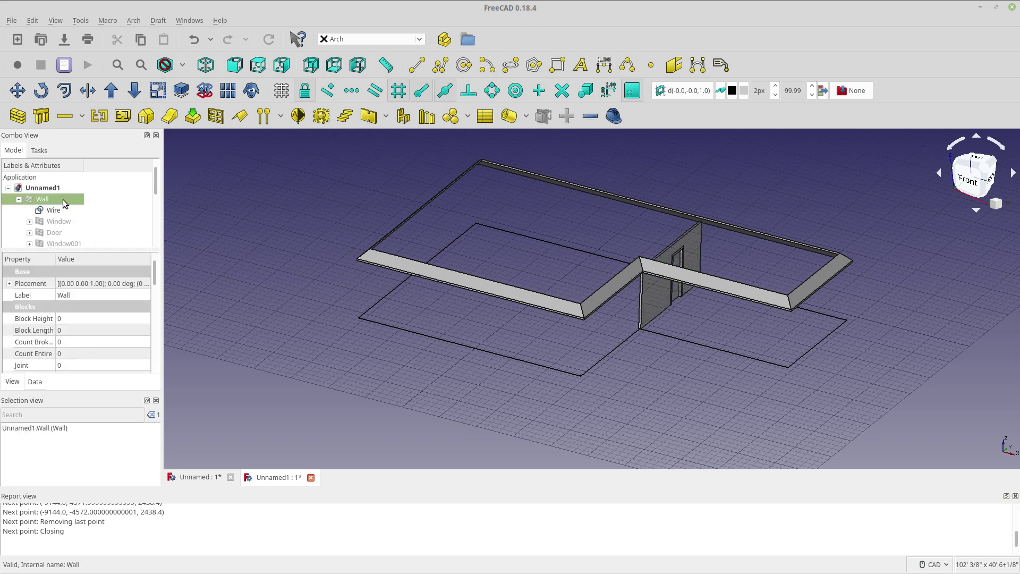
pyautogui.press('space')
pyautogui.click(511, 390)
pyautogui.moveTo(682, 370); pyautogui.dragTo(667, 340, button='middle')
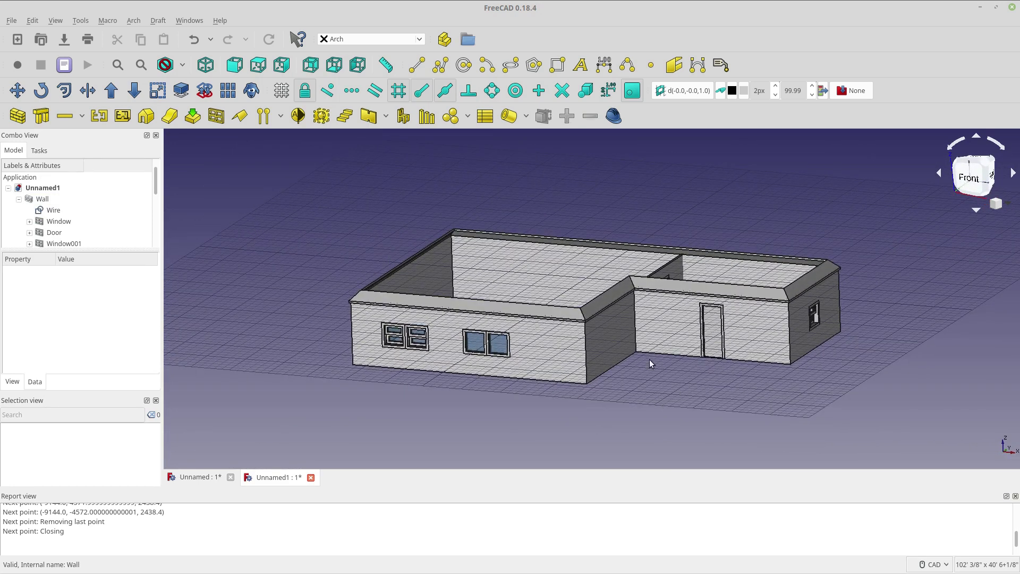
pyautogui.moveTo(651, 349); pyautogui.dragTo(661, 395, button='middle')
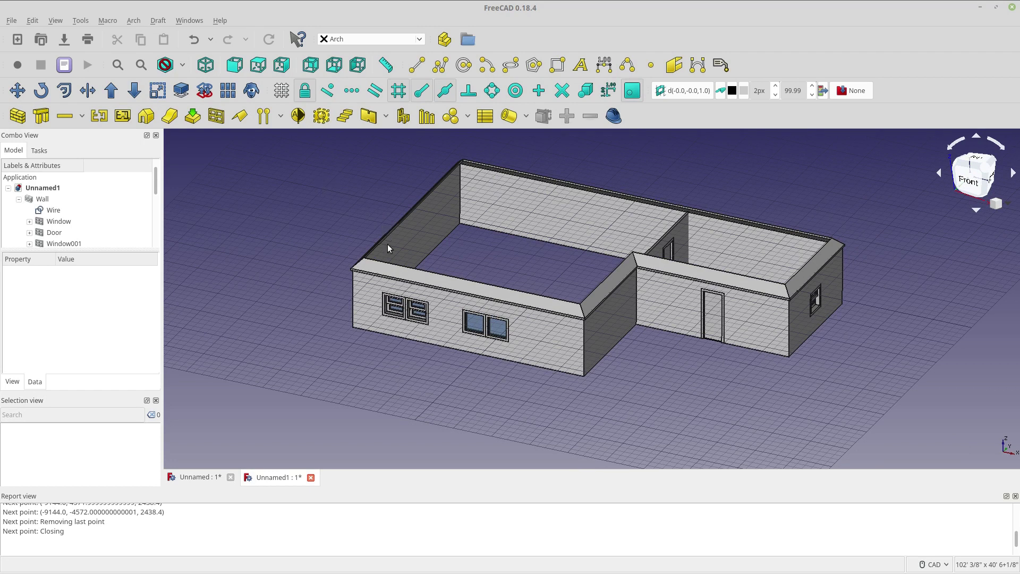
pyautogui.scroll(2, 610, 292)
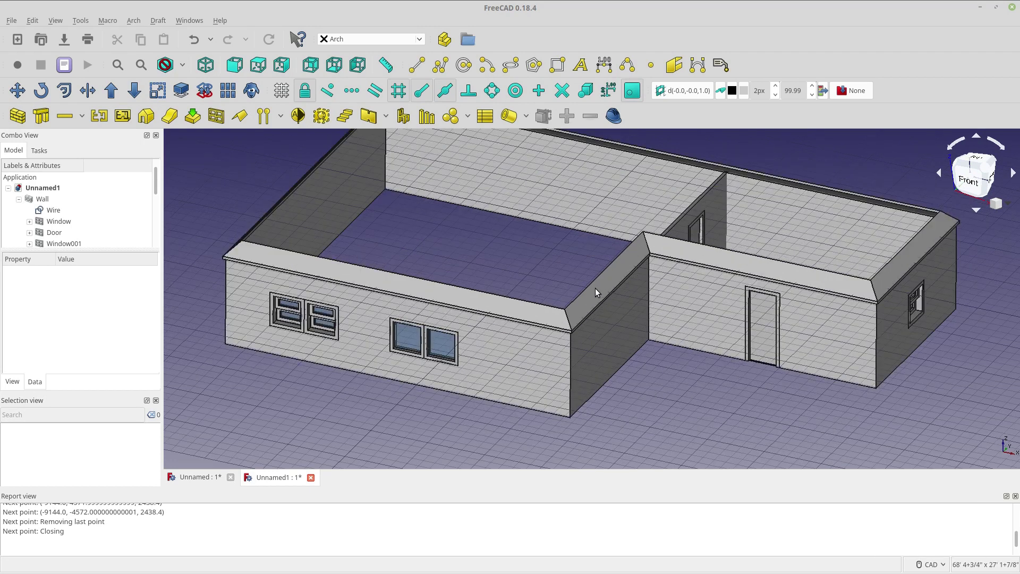
pyautogui.moveTo(595, 288); pyautogui.dragTo(626, 385, button='middle')
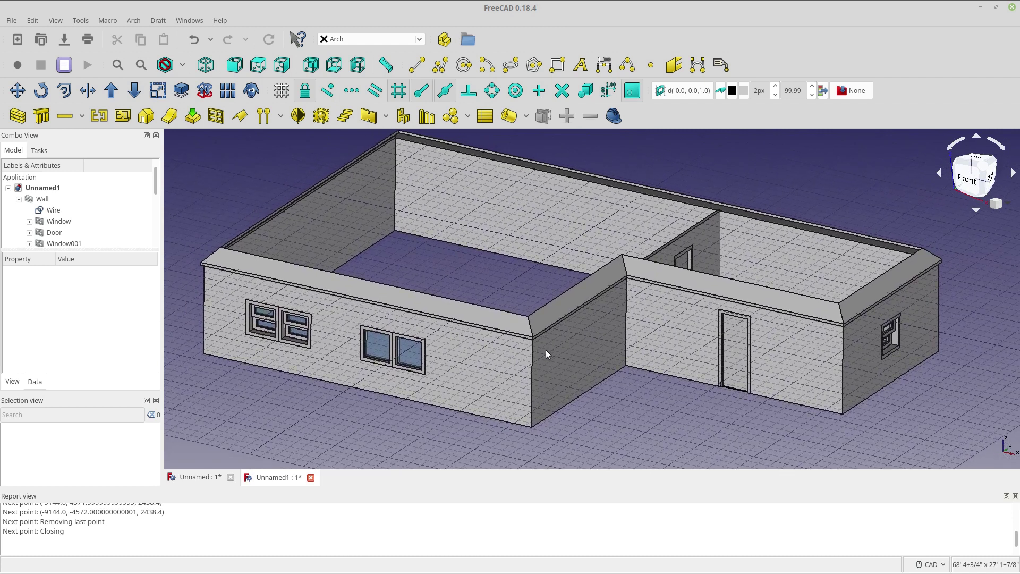